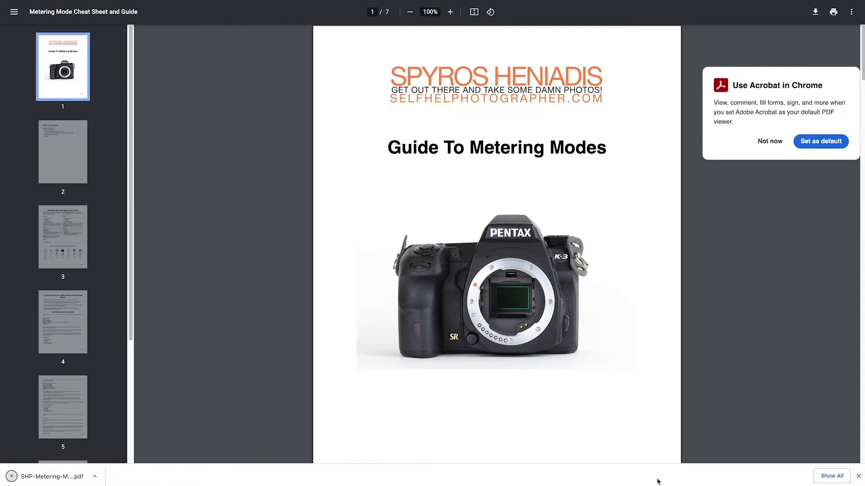
Close the PDF guide and e-book offer page, and view the contacts list of the Mailchimp audience
key("ctrl+w")
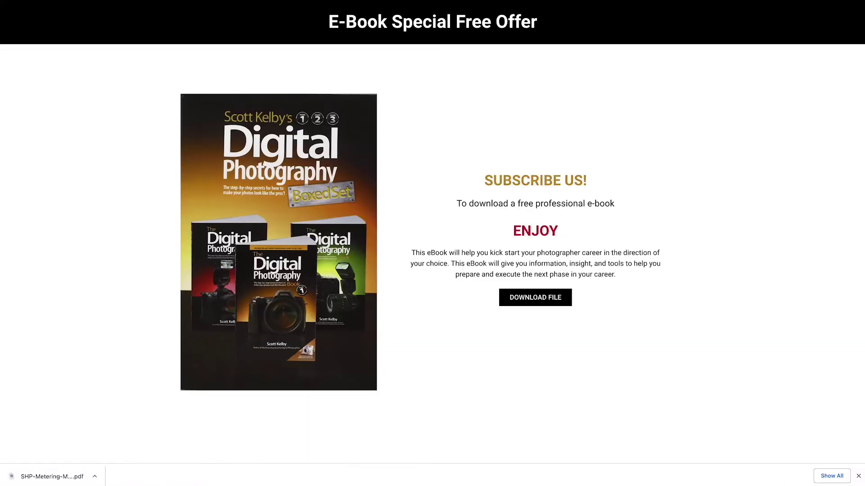
key("ctrl+w")
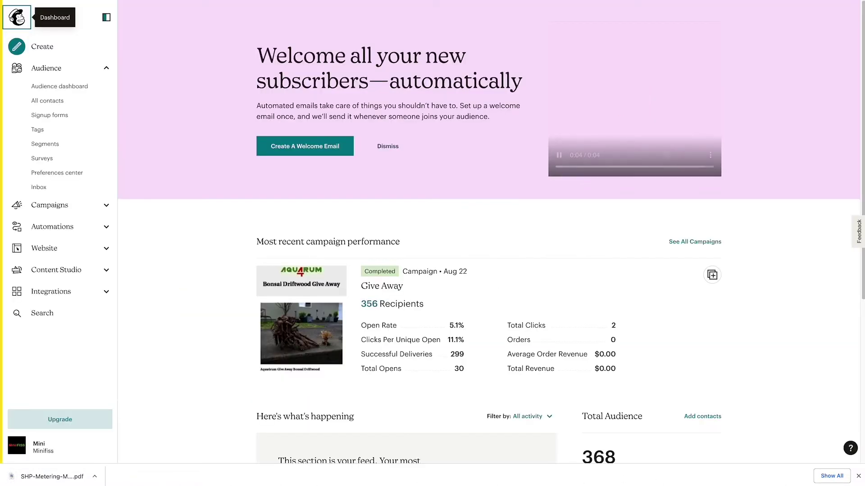
left_click(40, 86)
left_click(291, 87)
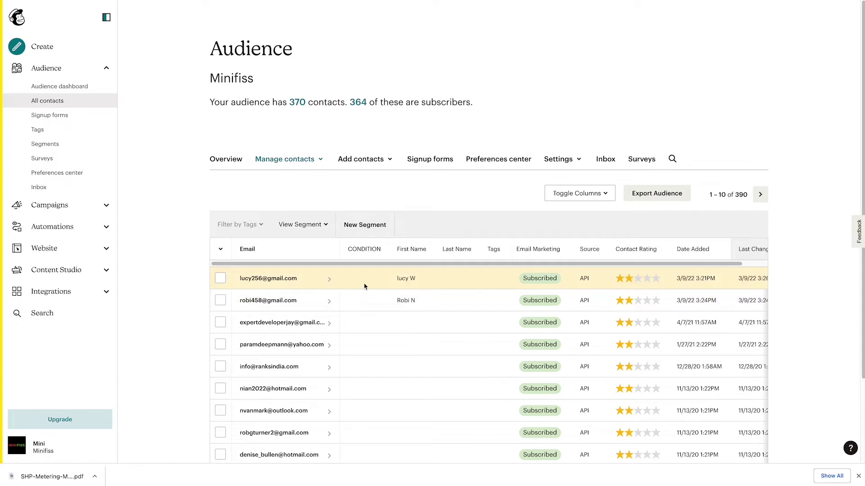
scroll(315, 225, "down", 1)
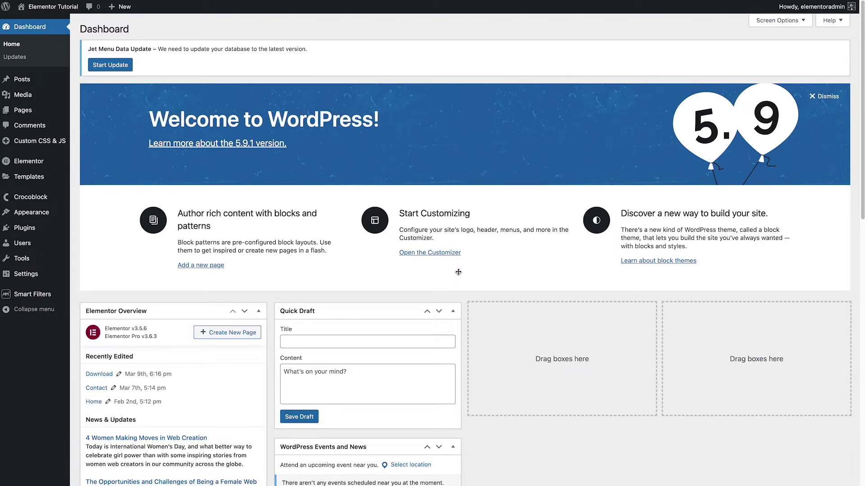
Open the WordPress site's installed plugins and look through the list for Extensions for Elementor Form
mouse_move(30, 231)
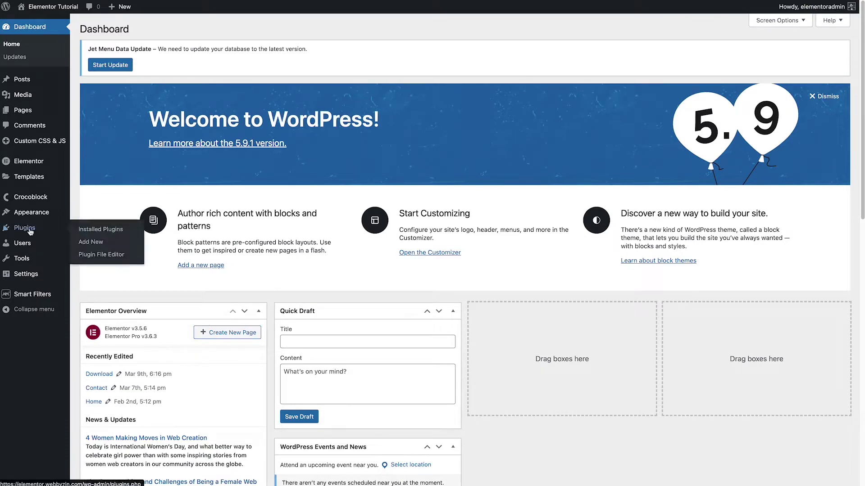
left_click(97, 230)
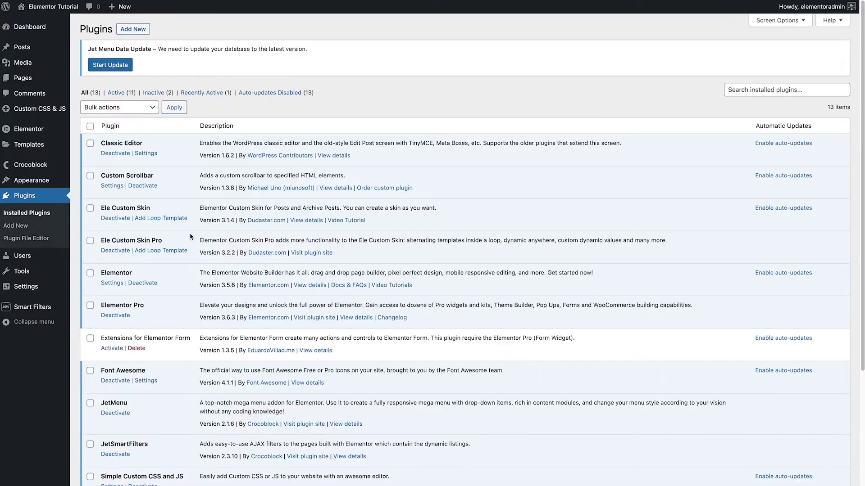
scroll(190, 237, "down", 1)
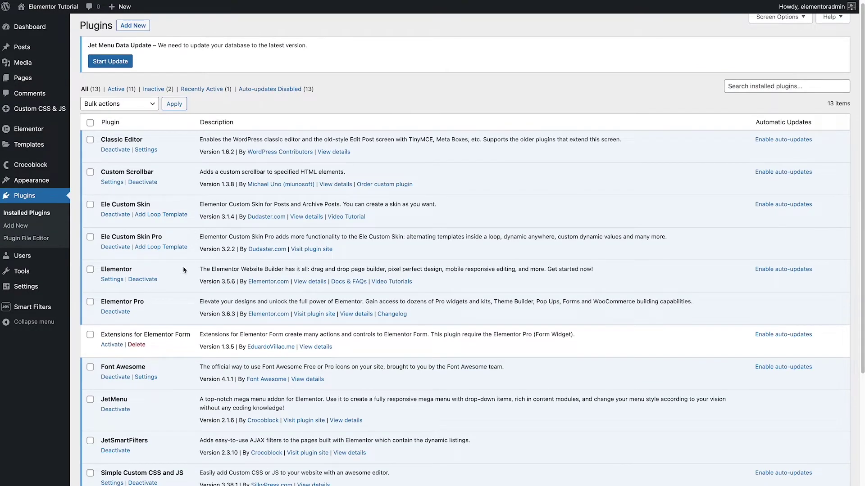
scroll(145, 334, "down", 1)
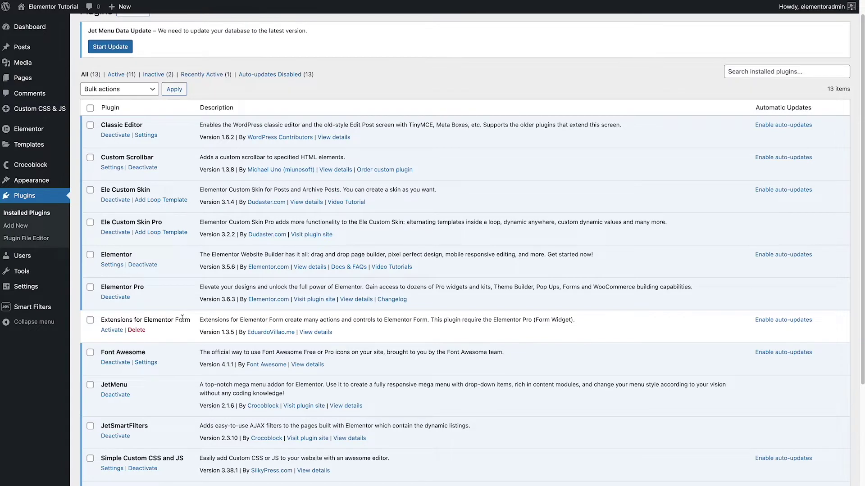
scroll(182, 318, "up", 1)
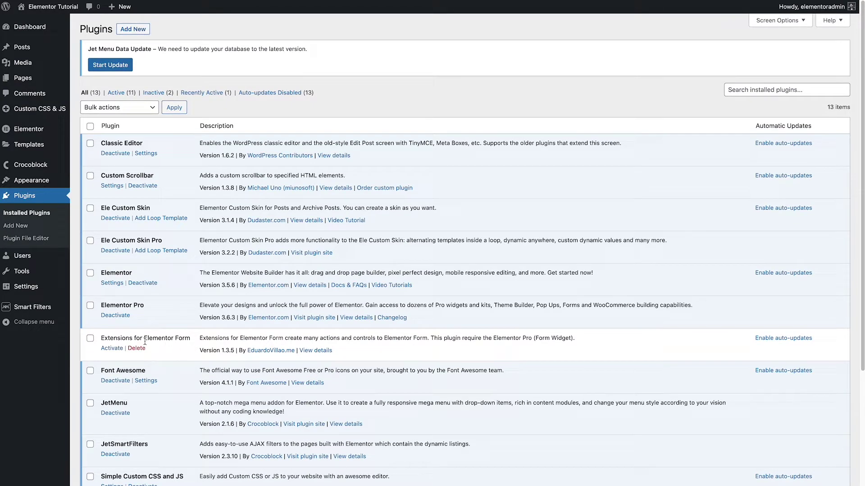
Review the details of the Extensions for Elementor Form plugin and activate it
left_click(326, 350)
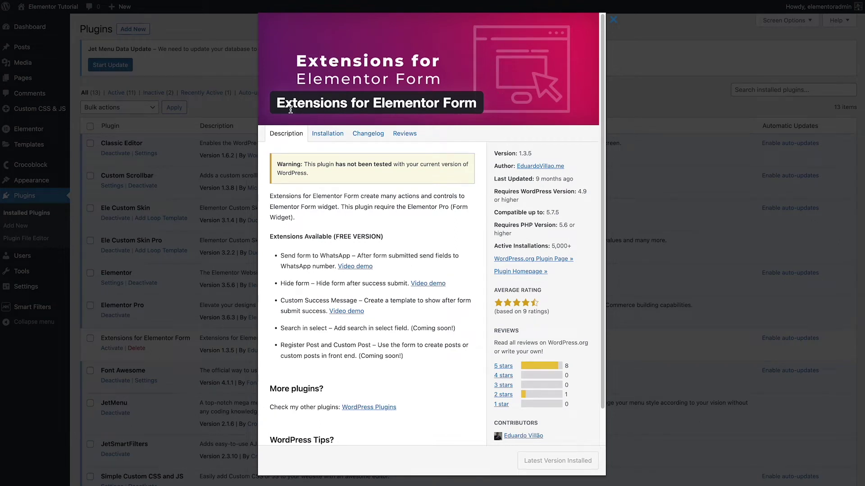
left_click_drag(279, 103, 478, 104)
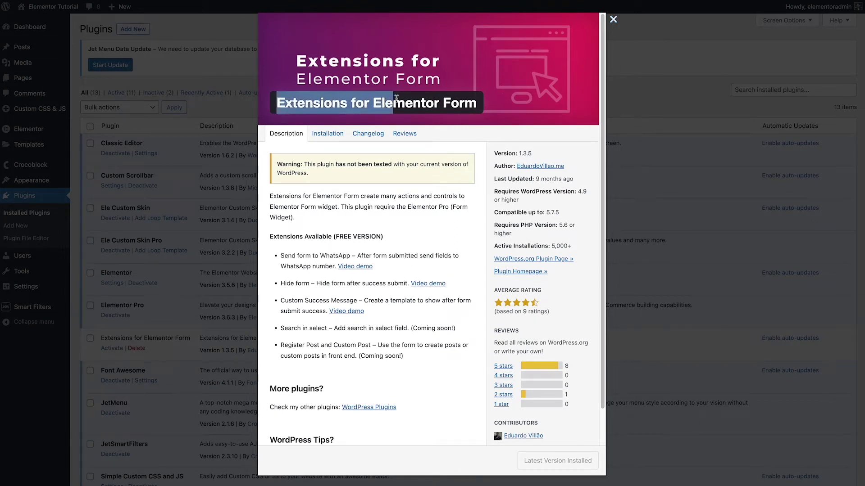
left_click(489, 106)
left_click(613, 19)
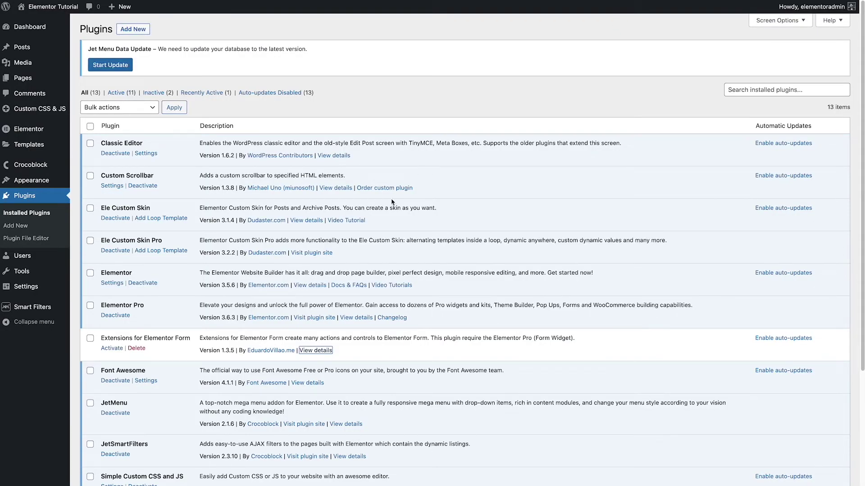
left_click(112, 349)
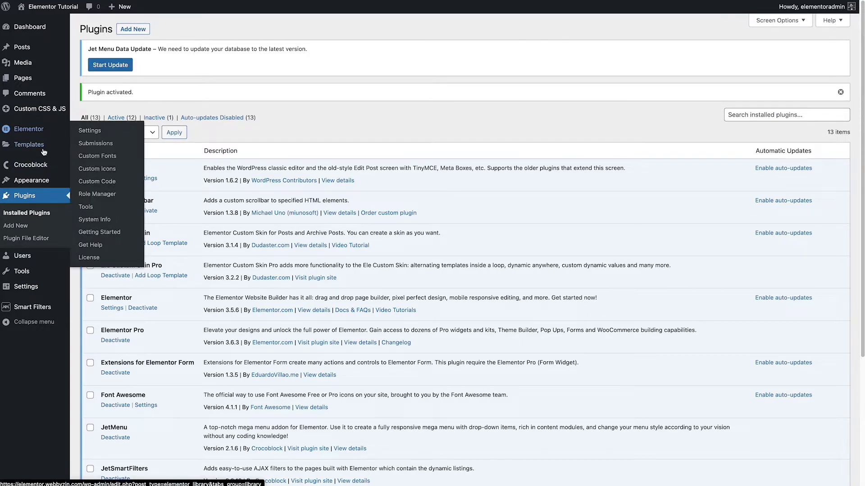
Open Elementor's integration settings and check the MailChimp API key field
mouse_move(44, 149)
mouse_move(38, 132)
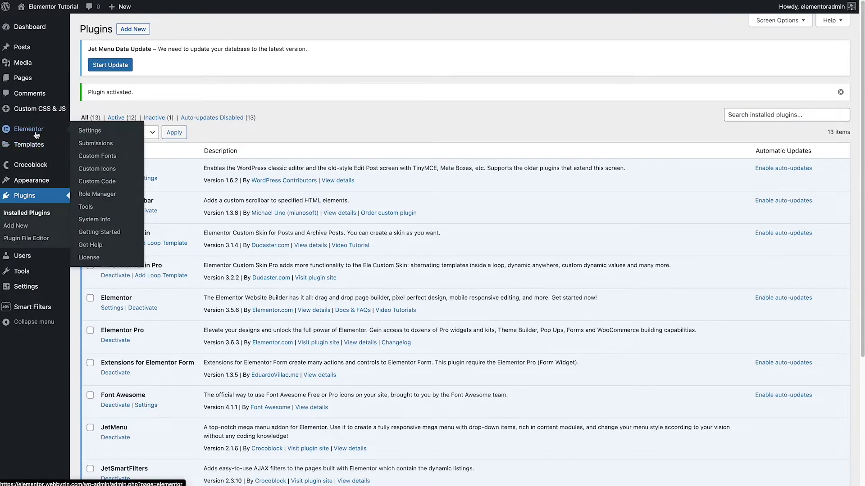
left_click(92, 135)
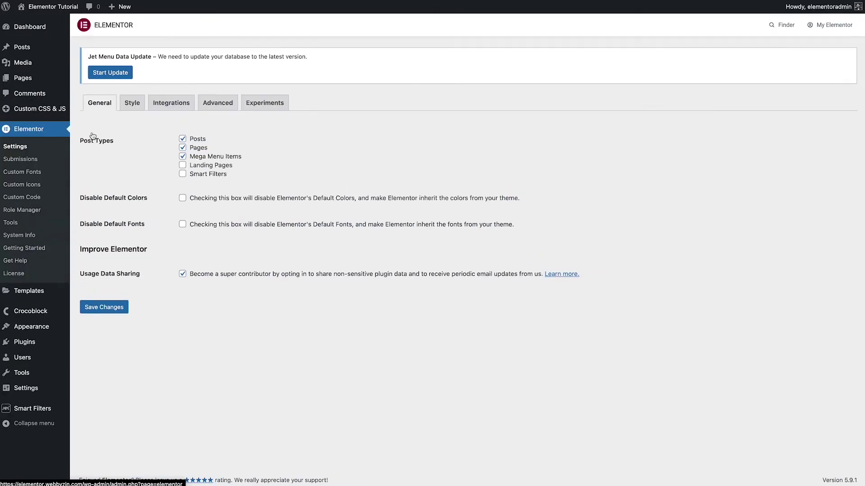
left_click(176, 106)
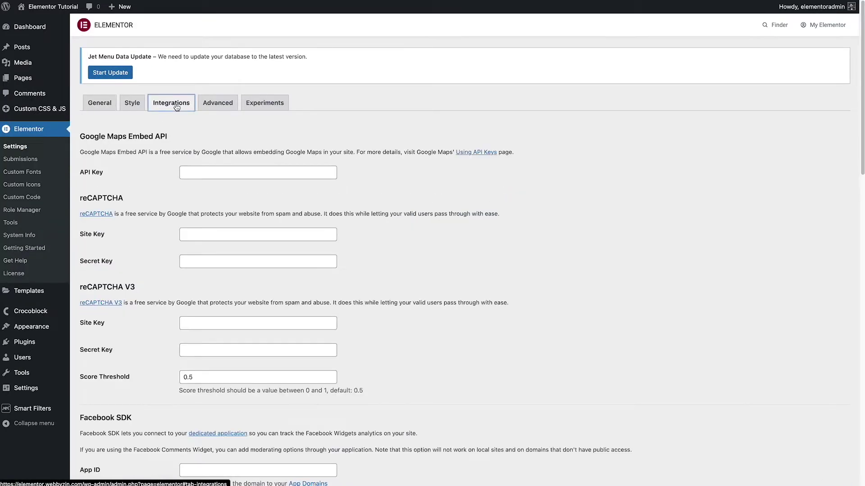
scroll(206, 234, "down", 6)
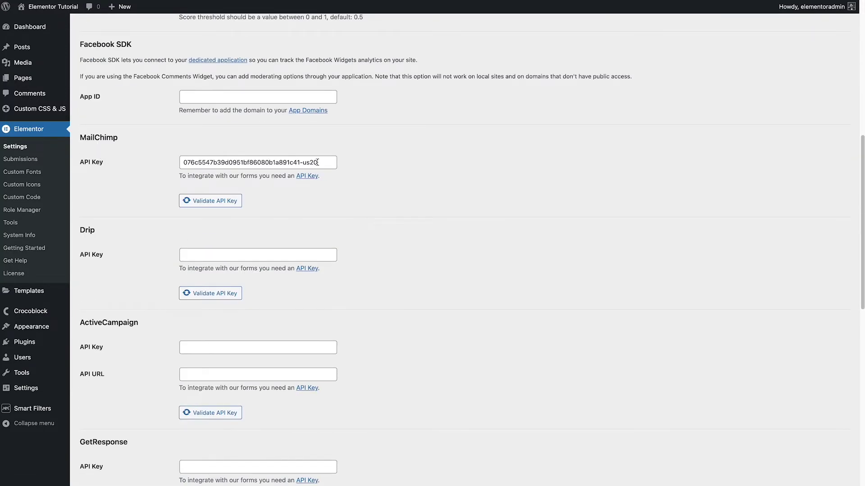
left_click_drag(318, 163, 177, 161)
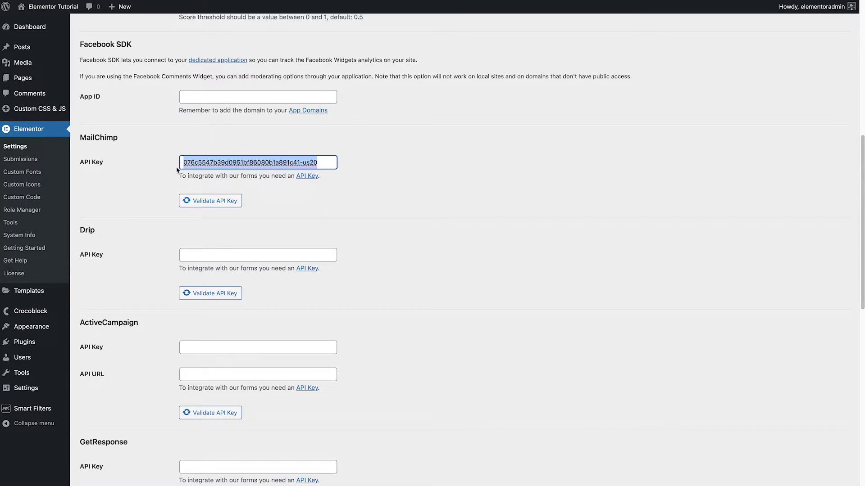
scroll(177, 170, "up", 2)
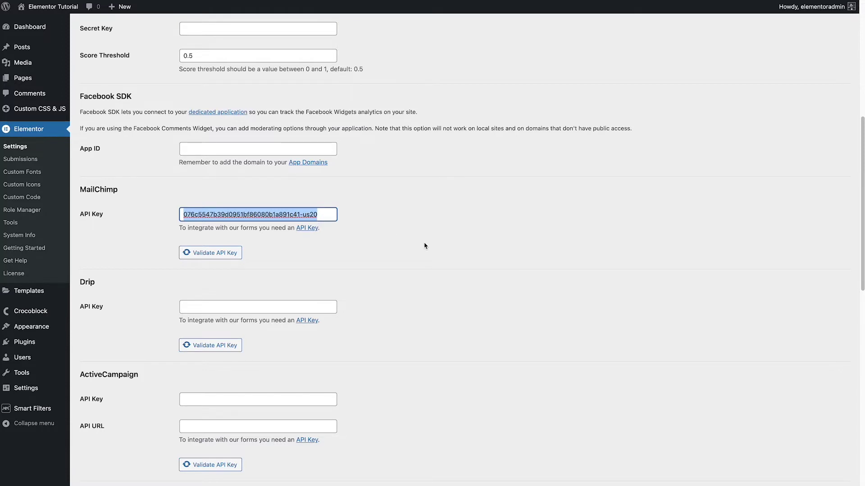
scroll(424, 246, "up", 1)
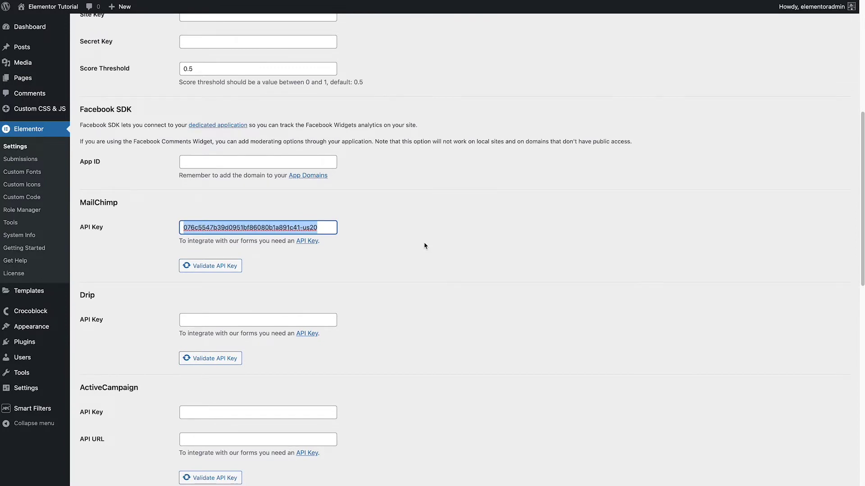
scroll(131, 197, "up", 5)
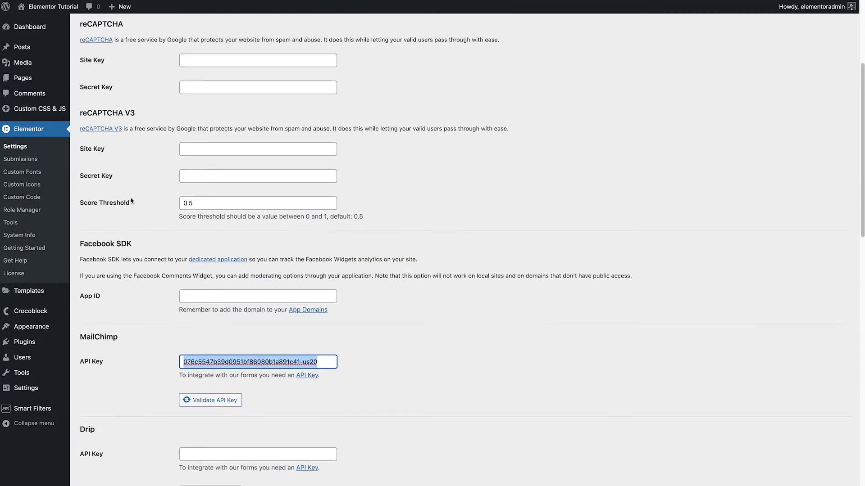
scroll(325, 267, "down", 2)
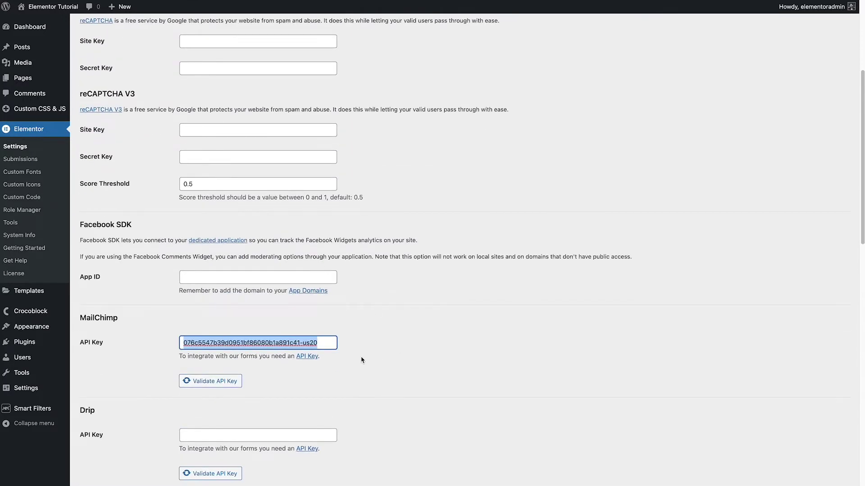
left_click(134, 66)
Open the site's Download page for editing with Elementor
mouse_move(6, 9)
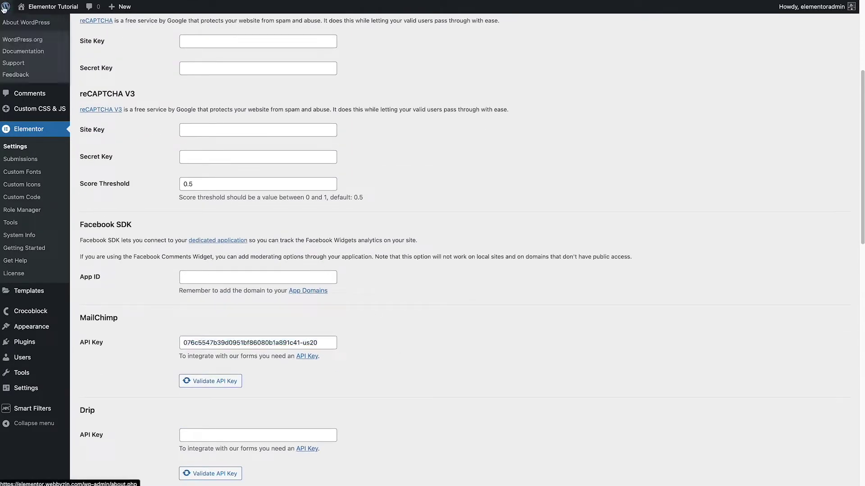
left_click(35, 22)
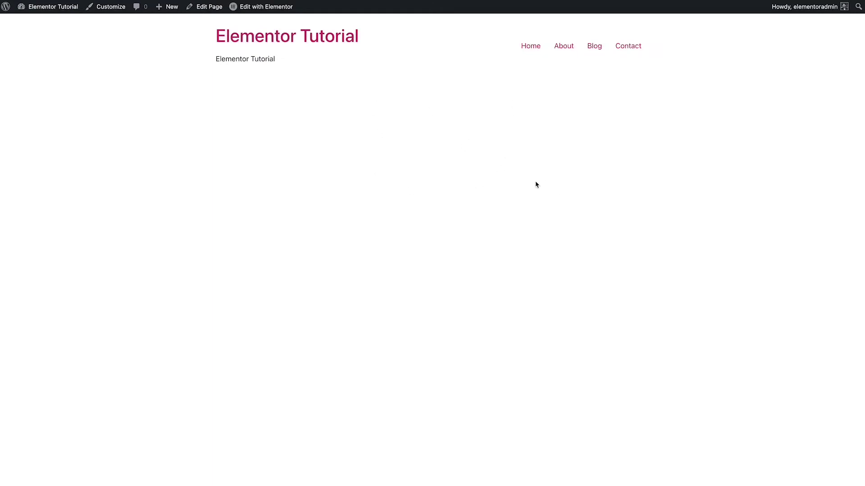
mouse_move(258, 8)
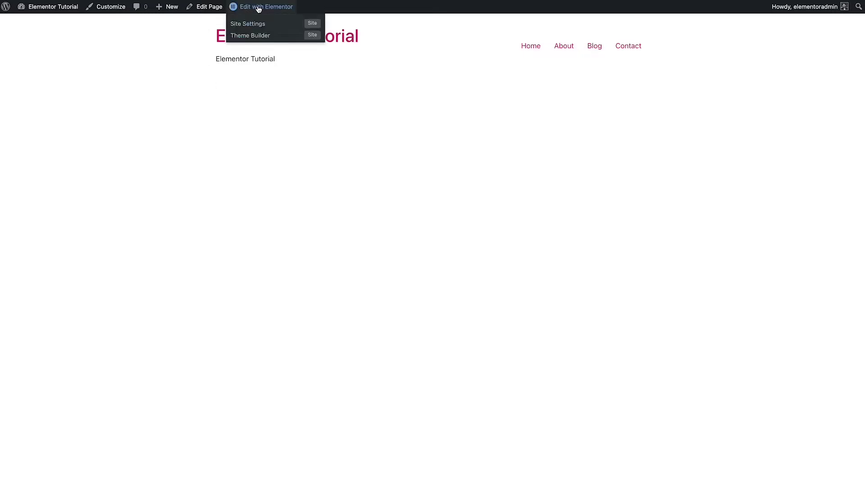
left_click(258, 8)
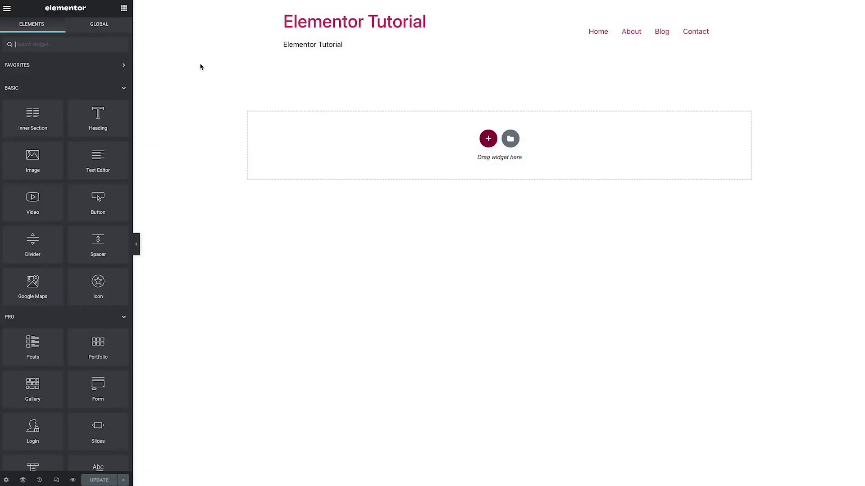
Turn off Hide Title, set the page layout to Elementor Canvas, and update the page
left_click(7, 481)
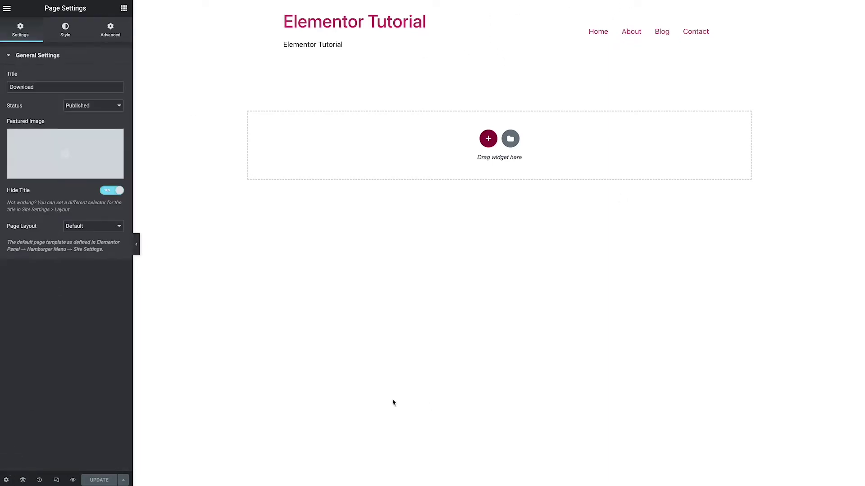
left_click(115, 192)
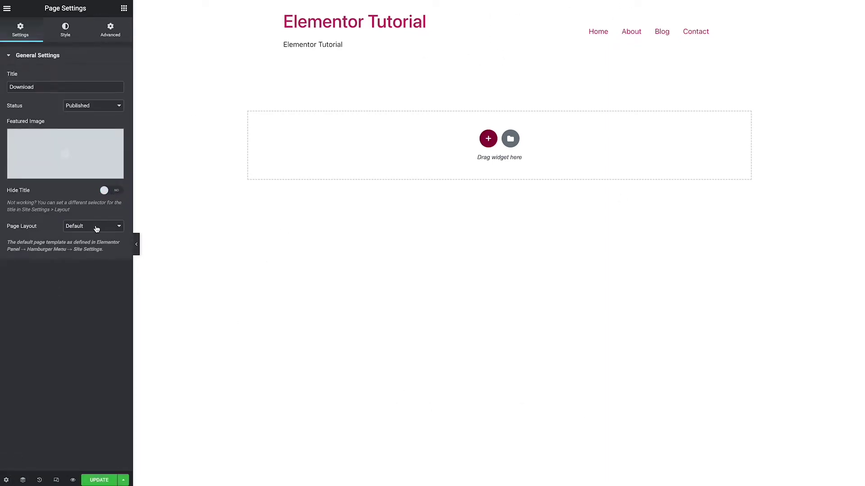
left_click(96, 226)
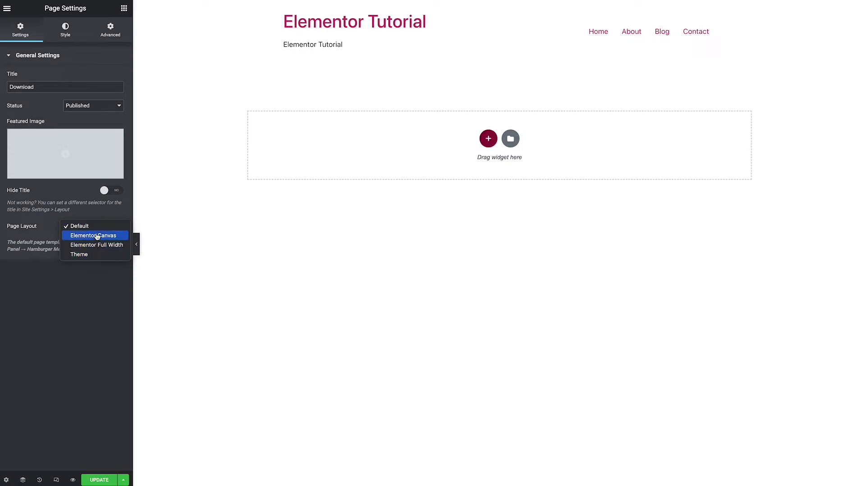
left_click(99, 236)
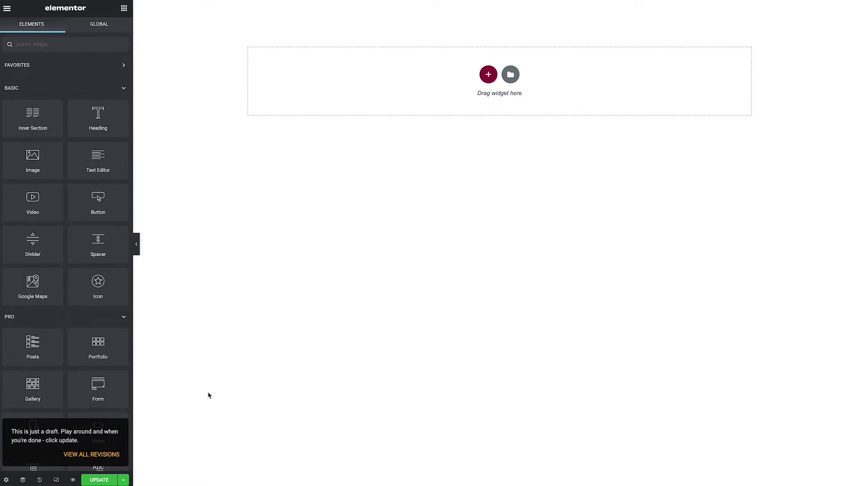
left_click(107, 481)
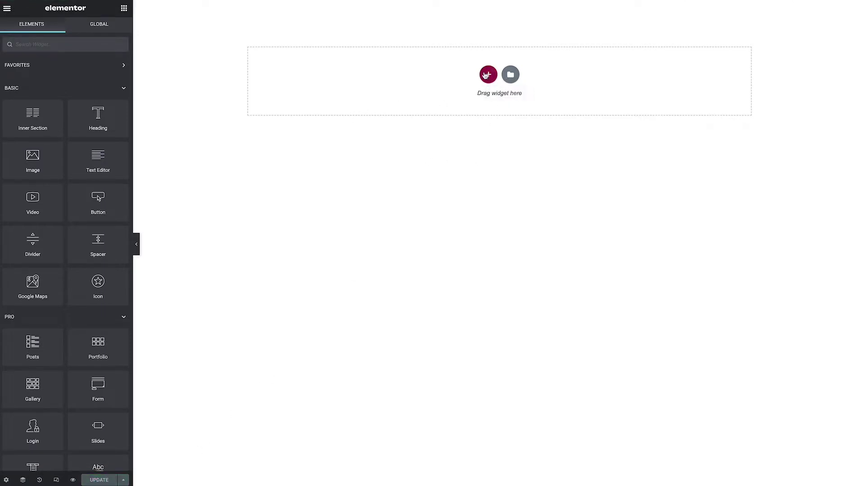
Add a single-column section to the page and place a Heading widget inside it
left_click(488, 75)
left_click(385, 97)
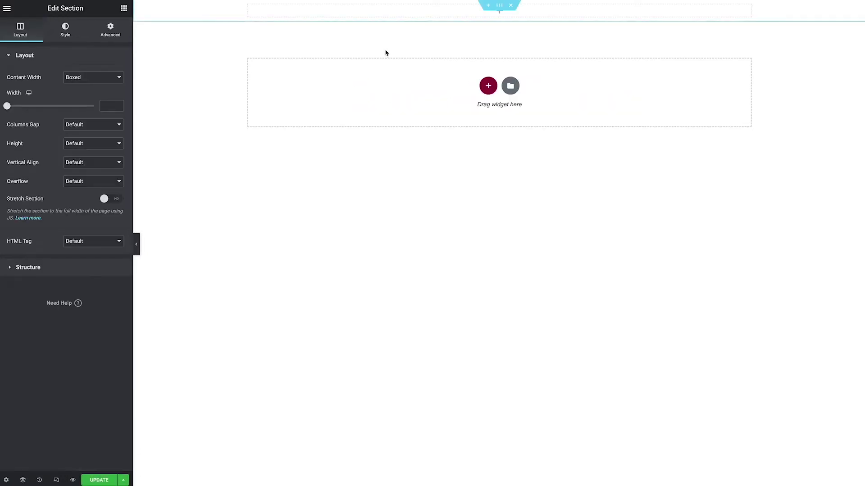
left_click(111, 30)
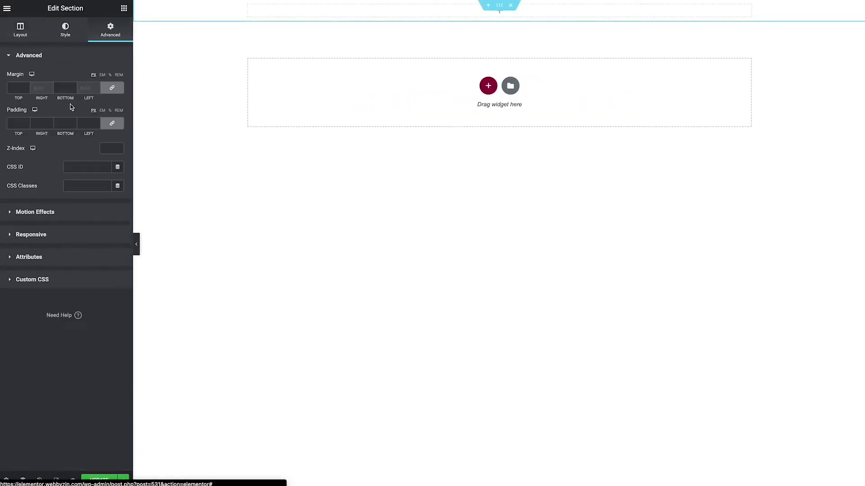
left_click(124, 8)
left_click_drag(93, 115, 356, 5)
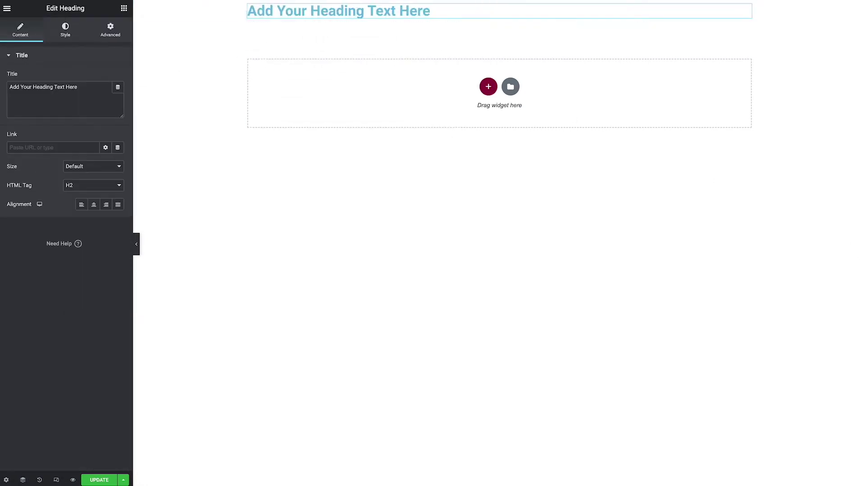
Replace the heading's title with "E-Book Special Free Offer", copied from the first line of the text-editor notes
key("super+Tab")
left_click(533, 234)
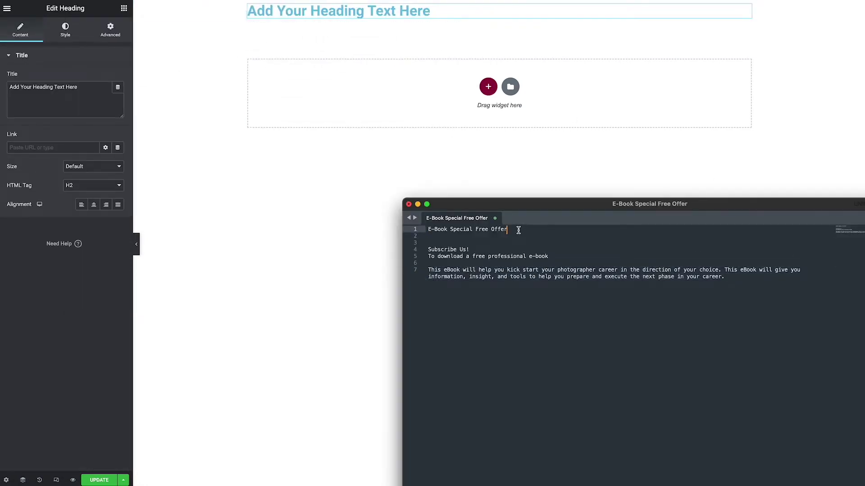
left_click_drag(517, 230, 401, 230)
key("super+c")
key("super+Tab")
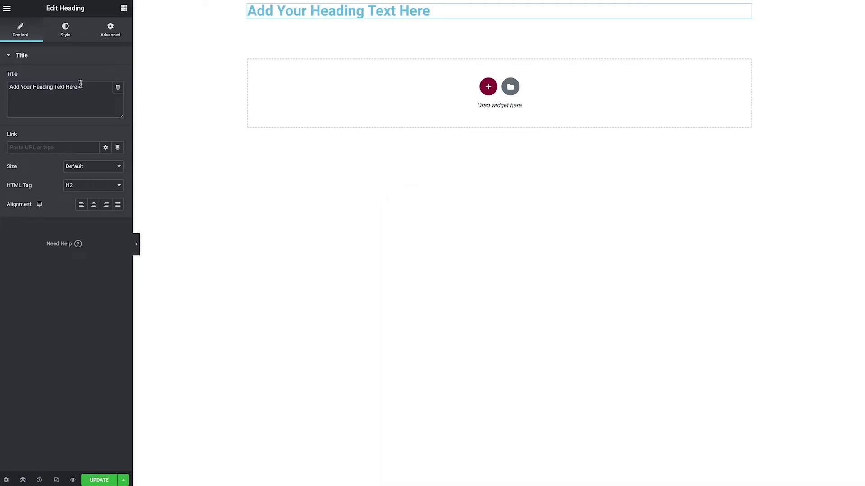
left_click(84, 86)
key("super+a")
key("super+v")
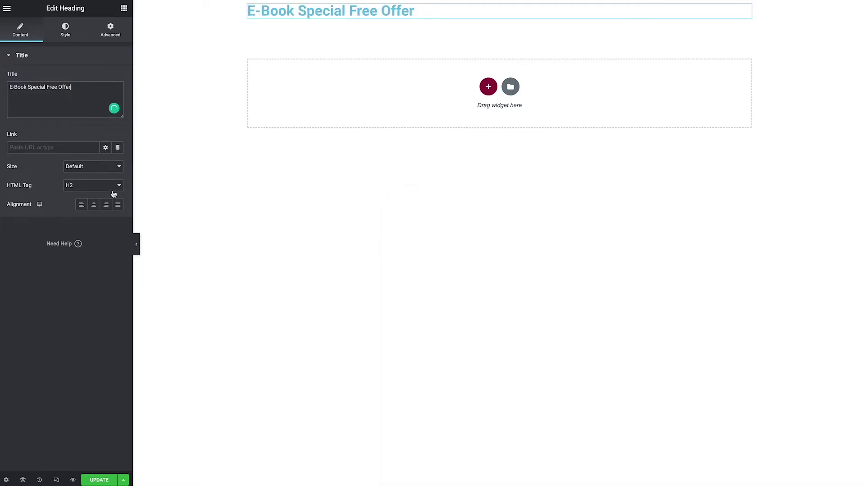
Set the heading's HTML tag to H1 and align it to the center
left_click(112, 186)
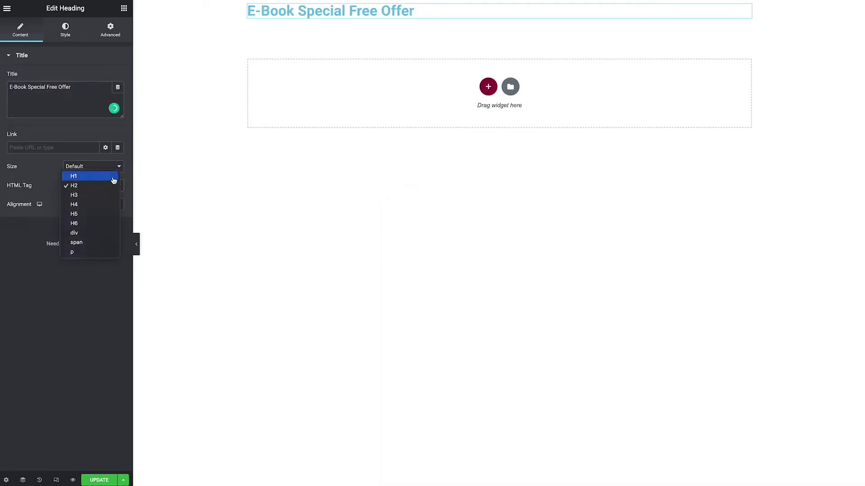
left_click(113, 176)
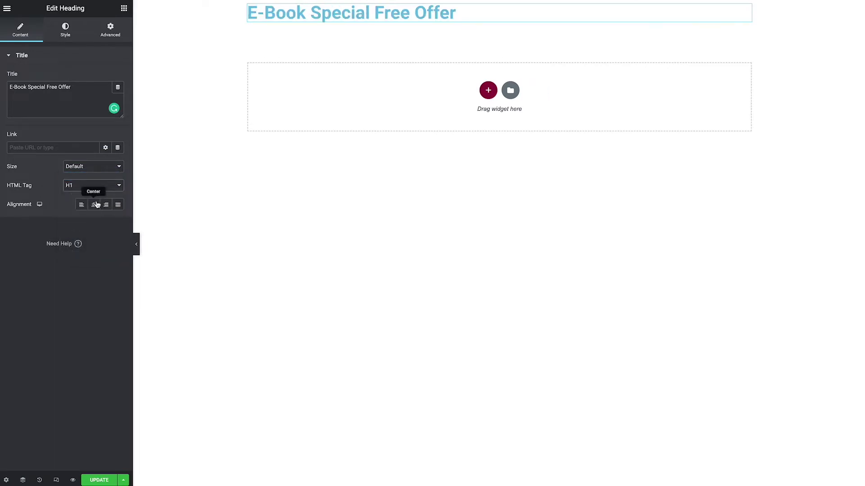
left_click(95, 205)
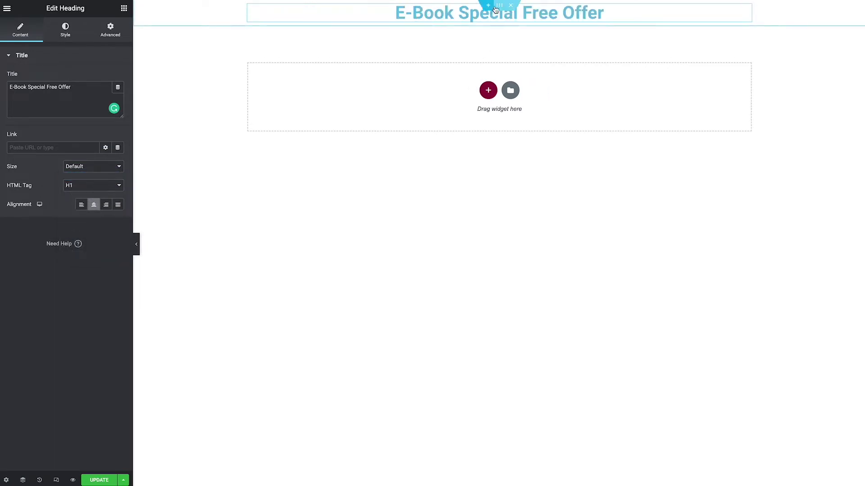
Give the heading's section a Min Height layout with a minimum height of 100 px
left_click(499, 5)
left_click(20, 29)
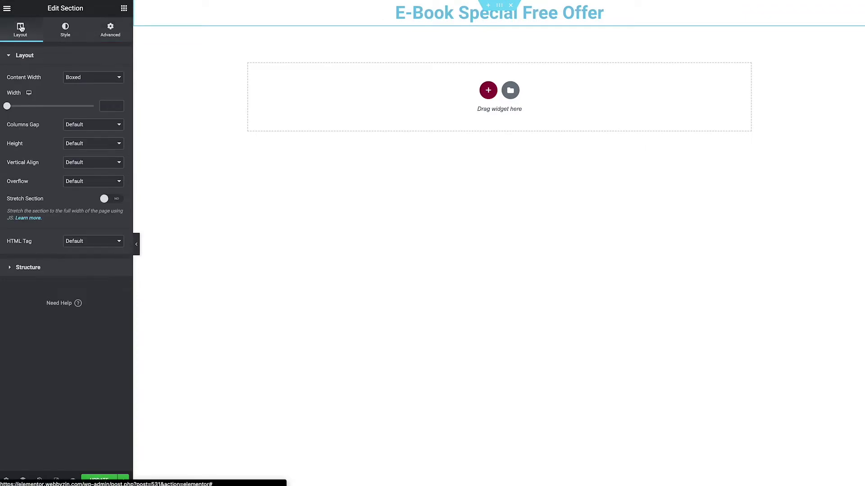
left_click(82, 143)
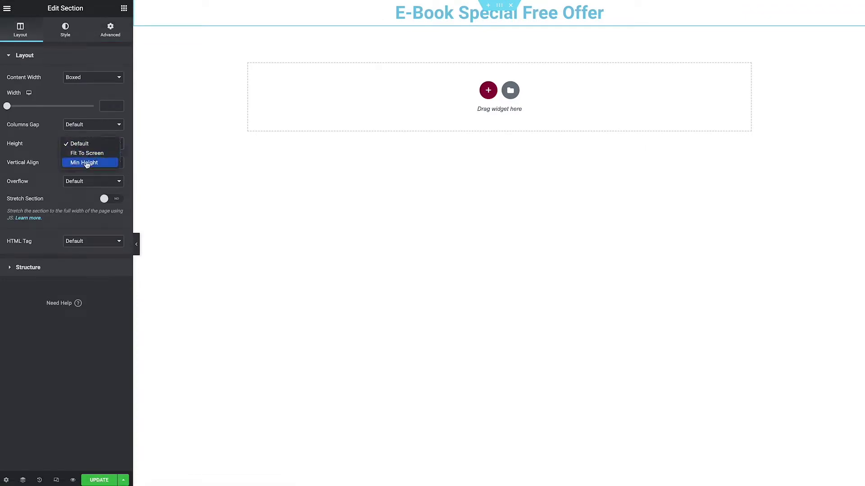
left_click(101, 160)
left_click_drag(31, 172, 17, 173)
left_click_drag(112, 173, 97, 173)
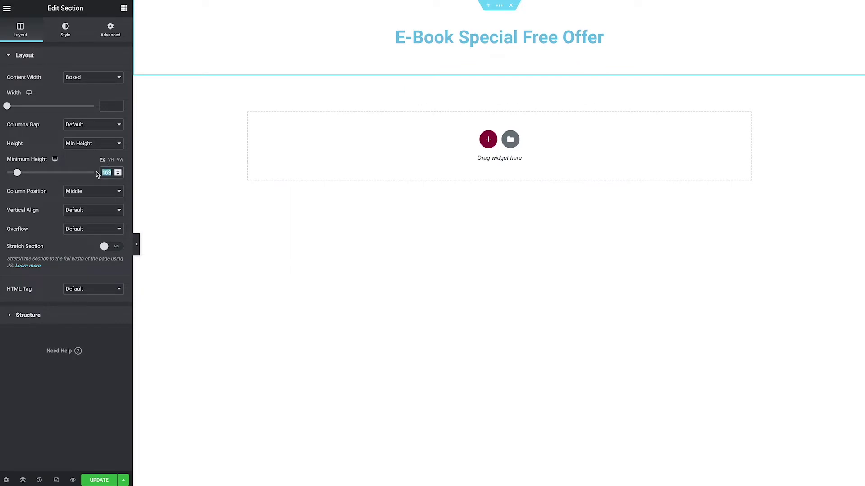
type("100")
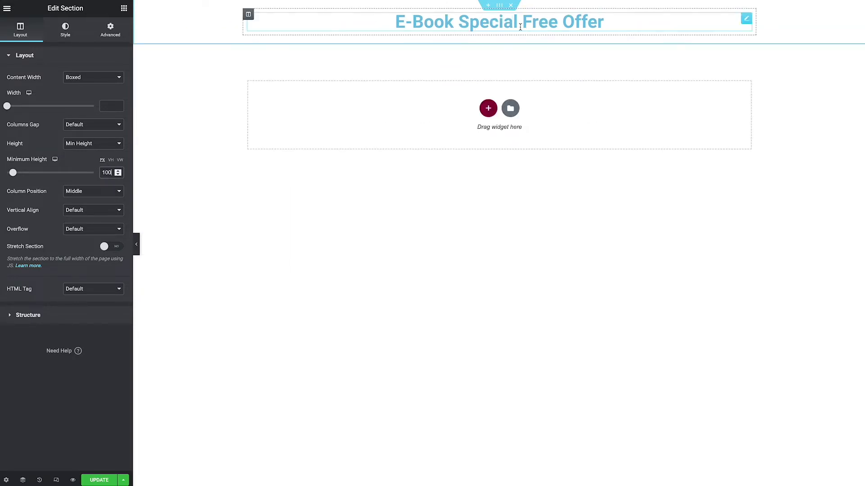
Give the heading's section a classic background in black, #000000
left_click(57, 36)
left_click(81, 97)
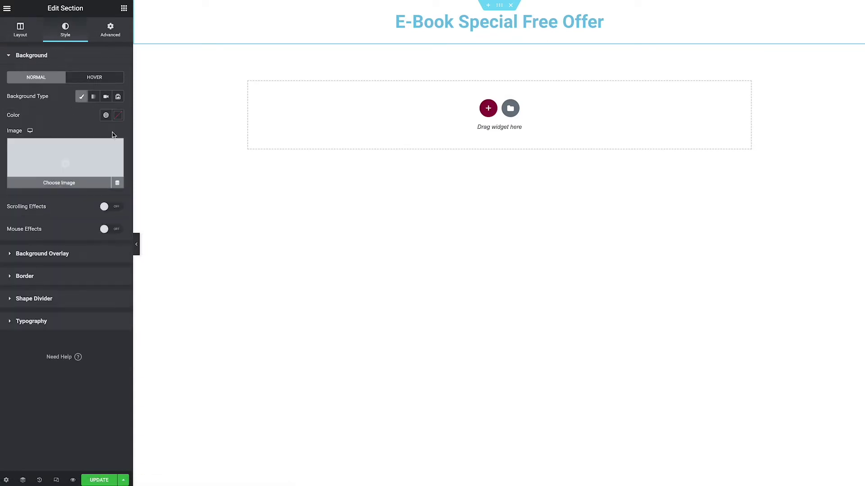
left_click(118, 115)
left_click_drag(27, 216, 2, 246)
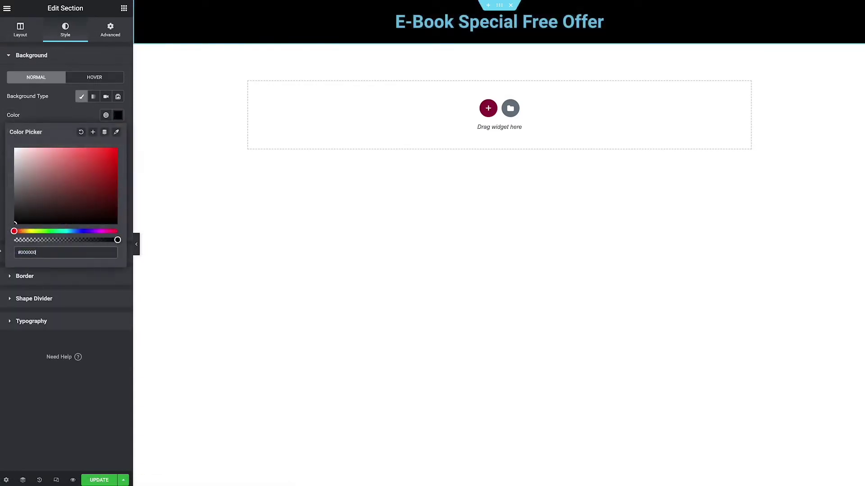
Set the "E-Book Special Free Offer" heading's text color to white, #FFFFFF
left_click(746, 19)
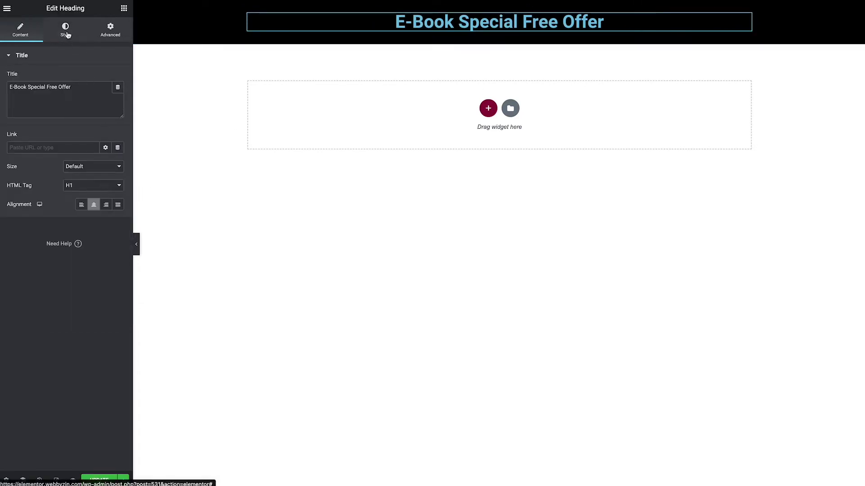
left_click(67, 34)
left_click(118, 78)
left_click_drag(63, 124, 15, 111)
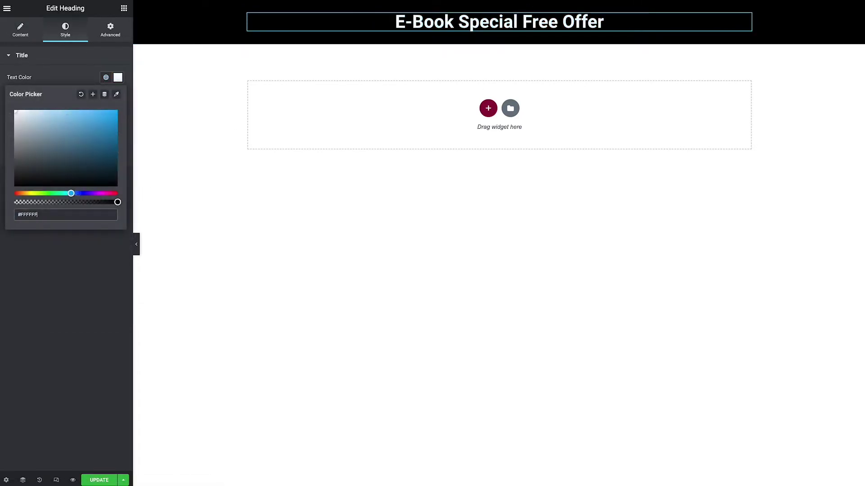
left_click(112, 62)
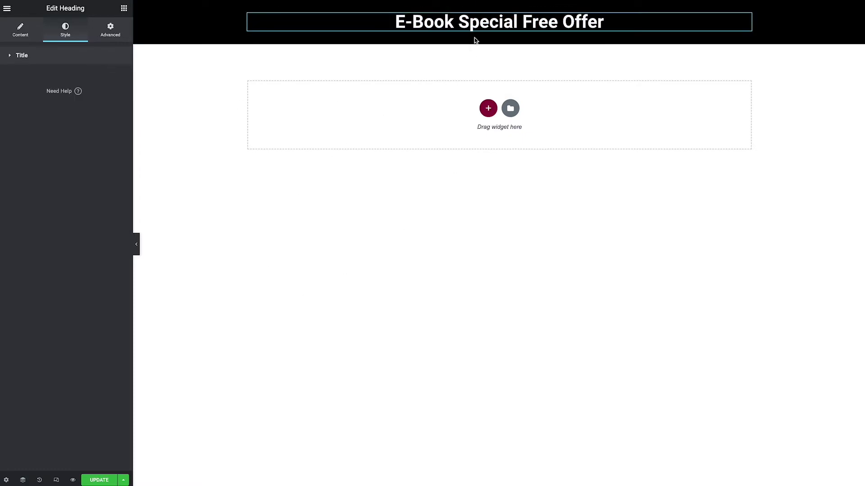
Add a two-equal-column section below the heading and set its top and bottom margins to 100 px
left_click(486, 112)
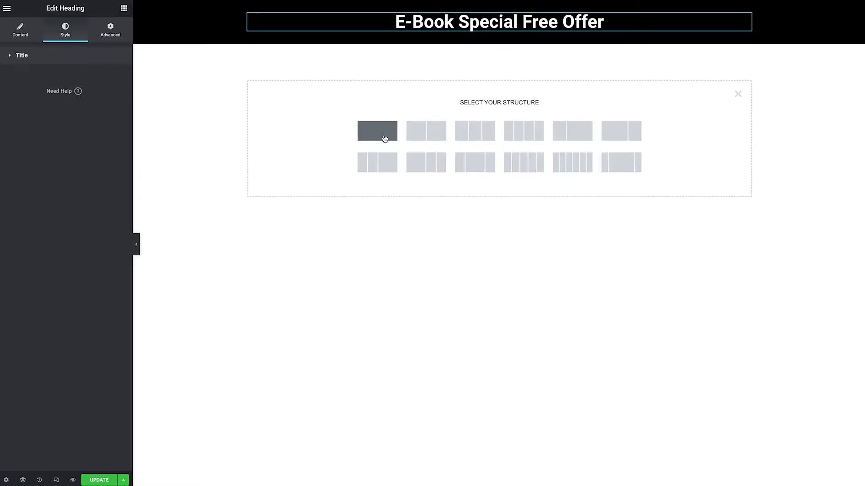
left_click(427, 133)
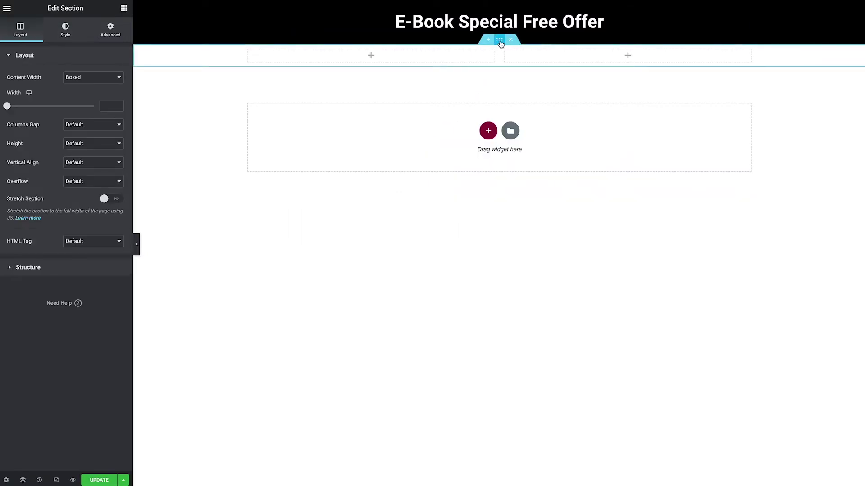
left_click(111, 36)
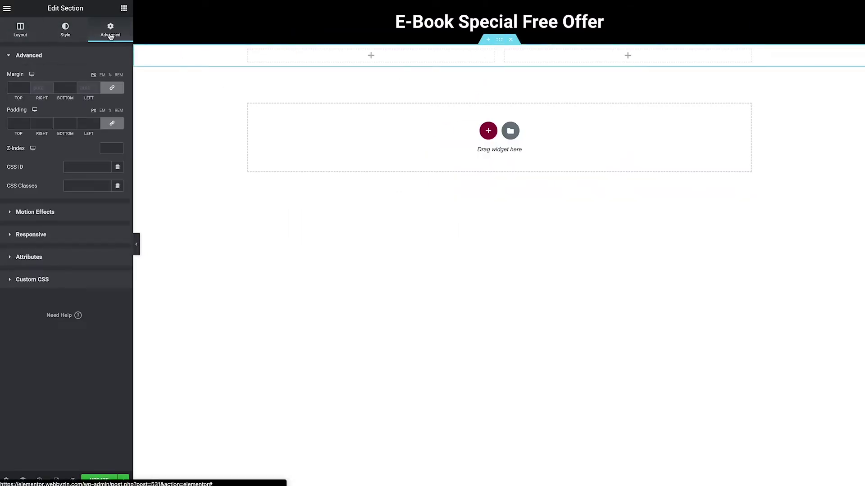
left_click(14, 87)
type("100")
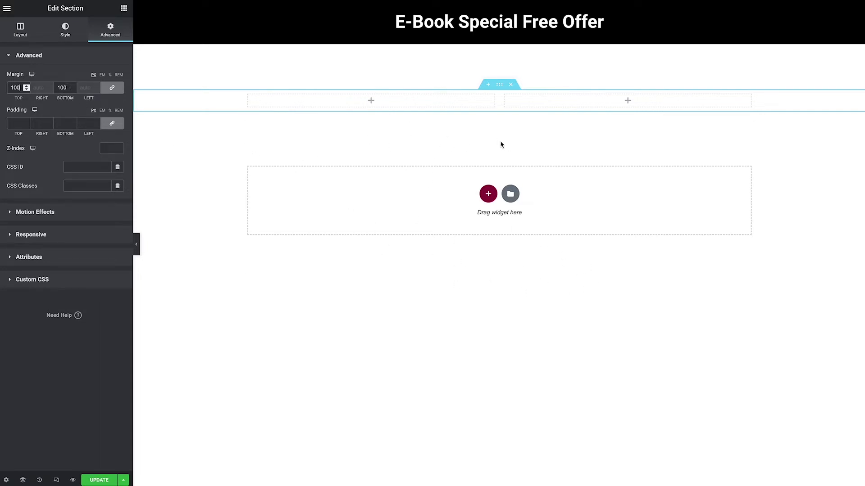
Place an Image widget in the new section's left column and insert the Digital Photography cover, 81q1-1Us1IL-2.jpg, from the media library
left_click(401, 97)
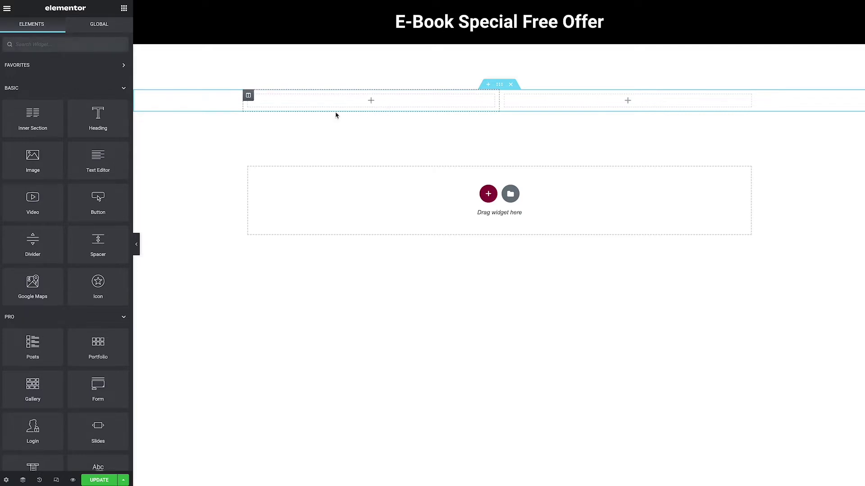
left_click_drag(33, 161, 341, 105)
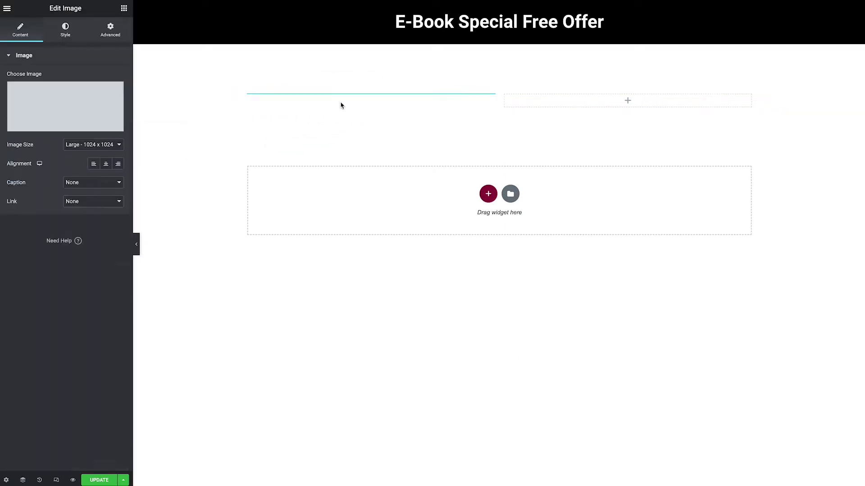
left_click(79, 111)
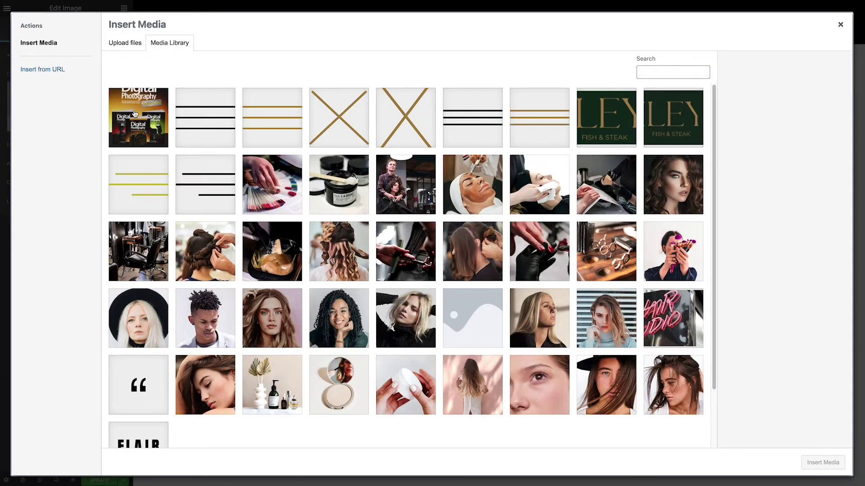
left_click(135, 114)
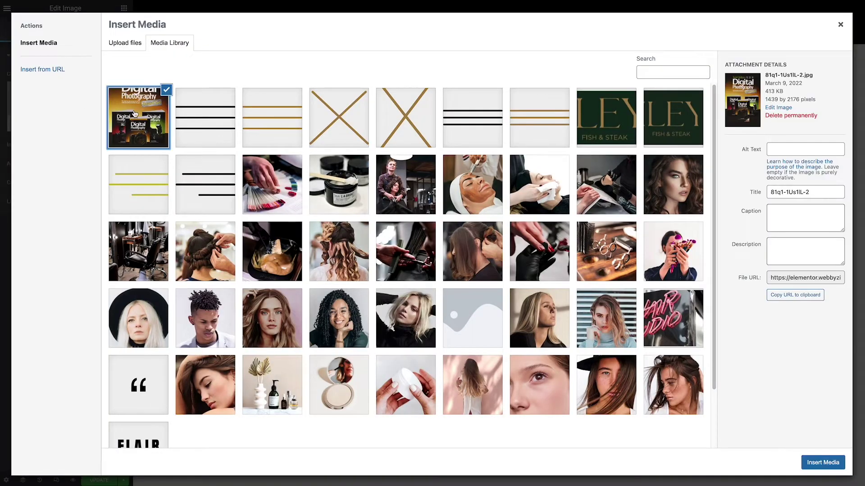
left_click(828, 463)
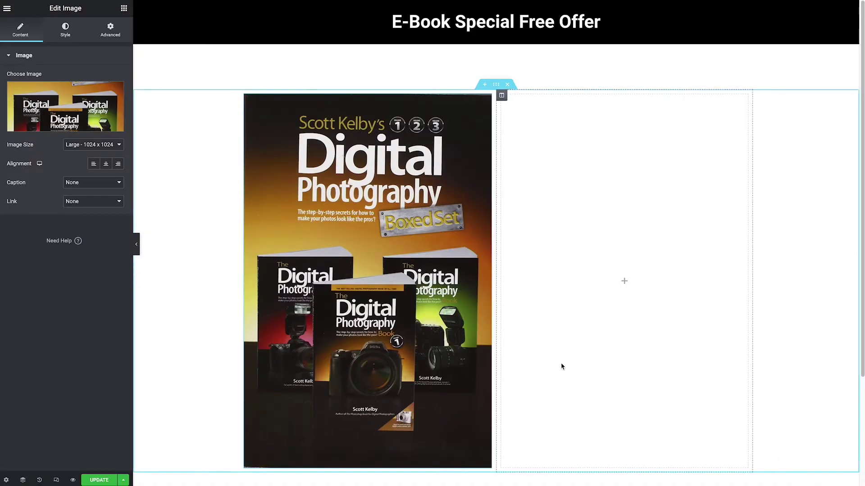
Set the width of the column holding the book cover to 40%
scroll(383, 244, "down", 1)
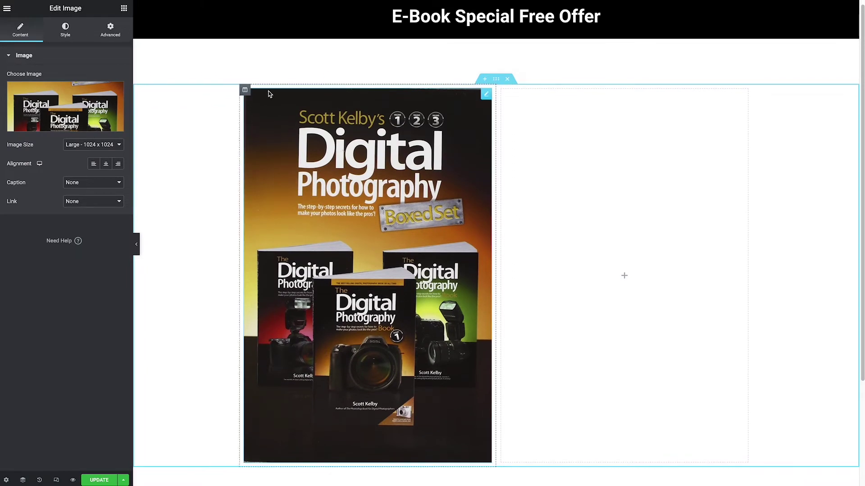
left_click(245, 90)
left_click(108, 73)
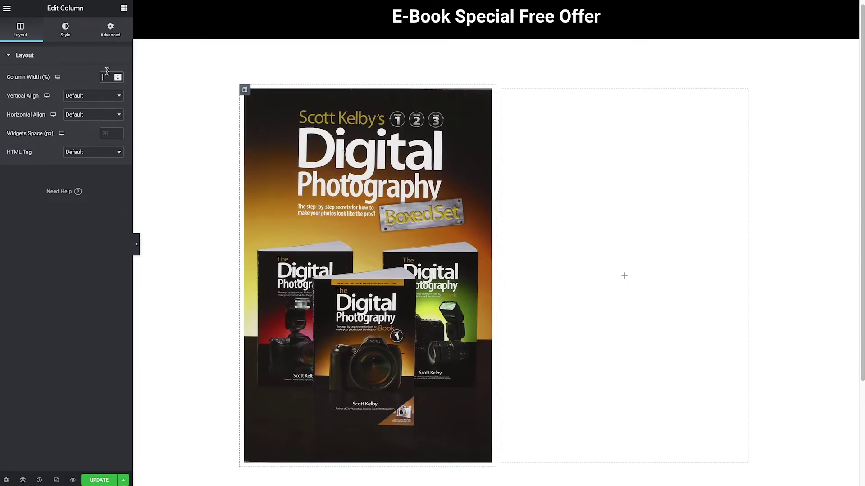
type("40")
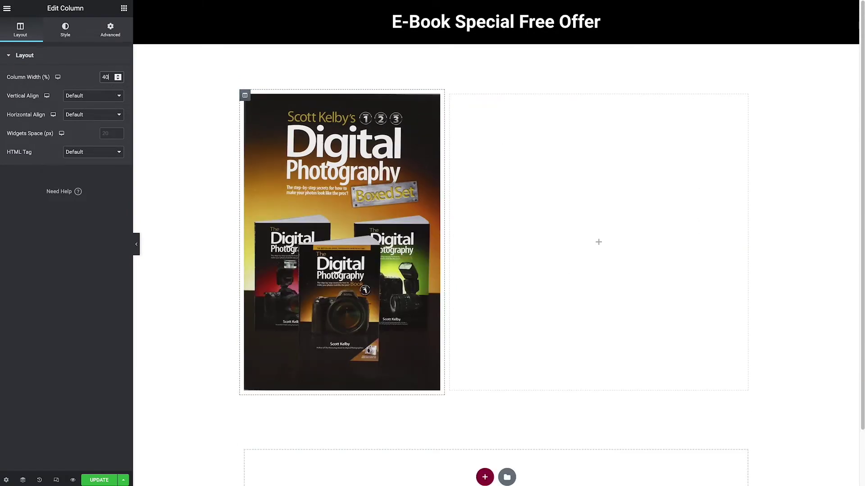
Set the empty right column's padding to 50 px on all four sides
left_click(450, 96)
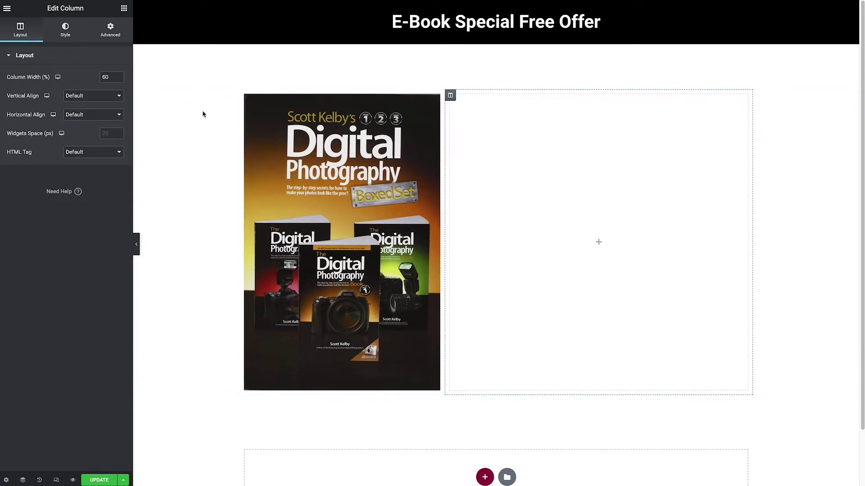
left_click(110, 33)
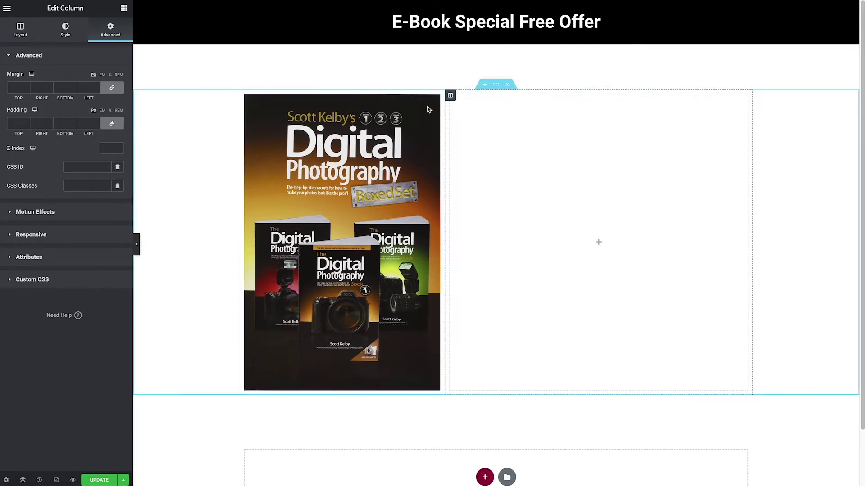
left_click(87, 123)
type("50")
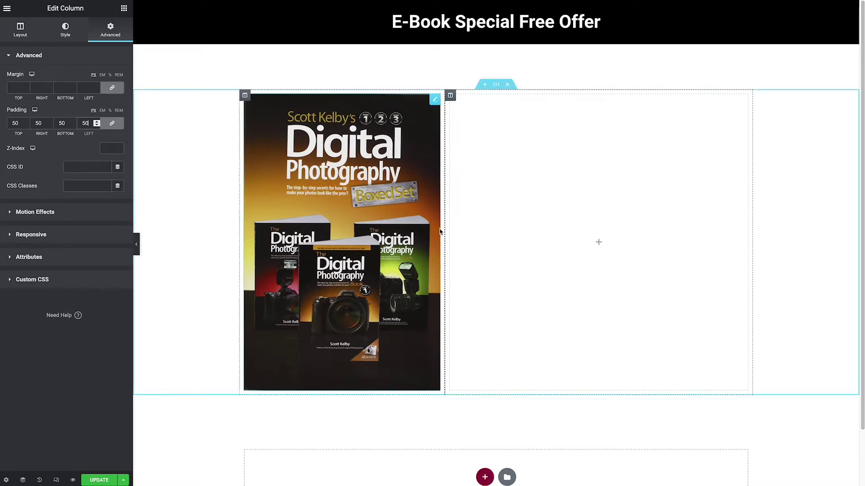
Place a Form widget in the right column and delete its Message field
left_click(124, 8)
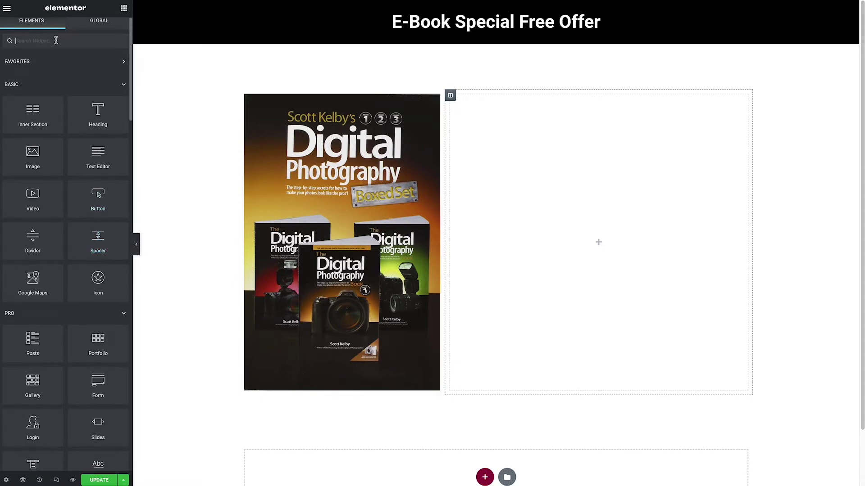
type("form")
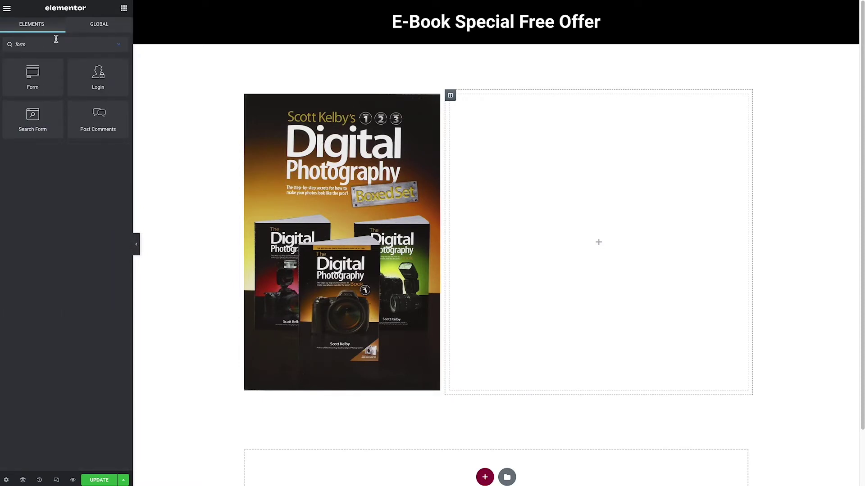
left_click_drag(33, 77, 522, 143)
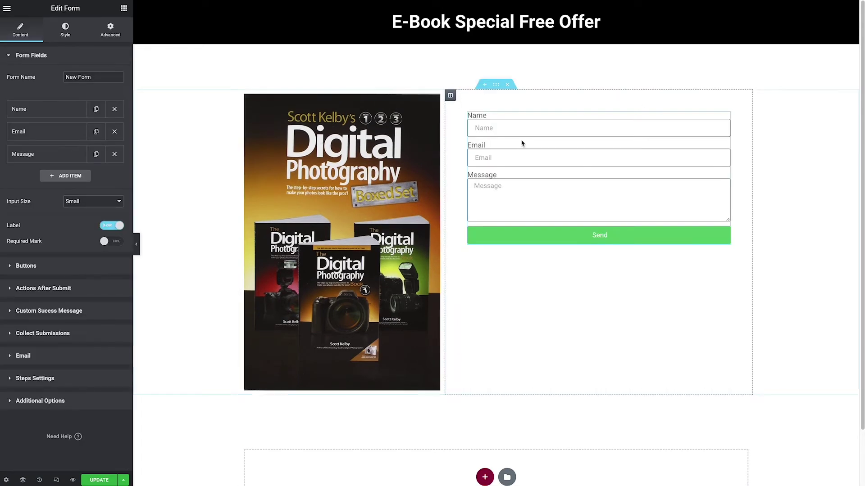
left_click(114, 155)
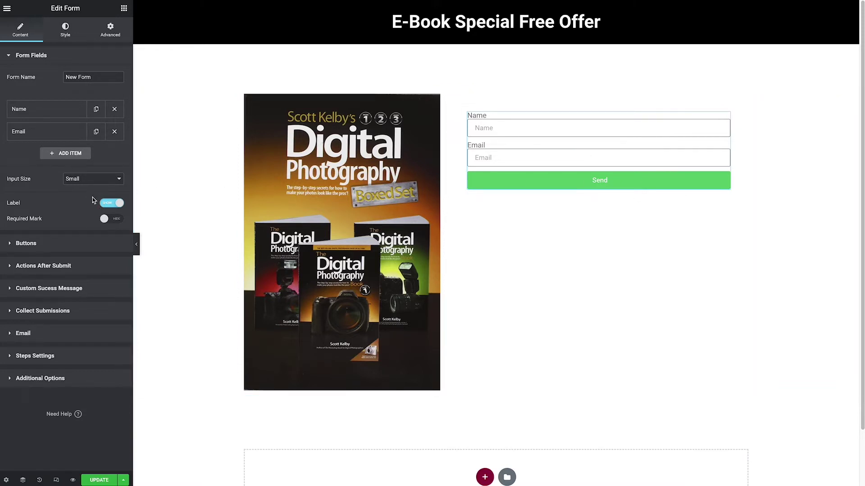
Set the form's submit button text to "Submit"
left_click(60, 252)
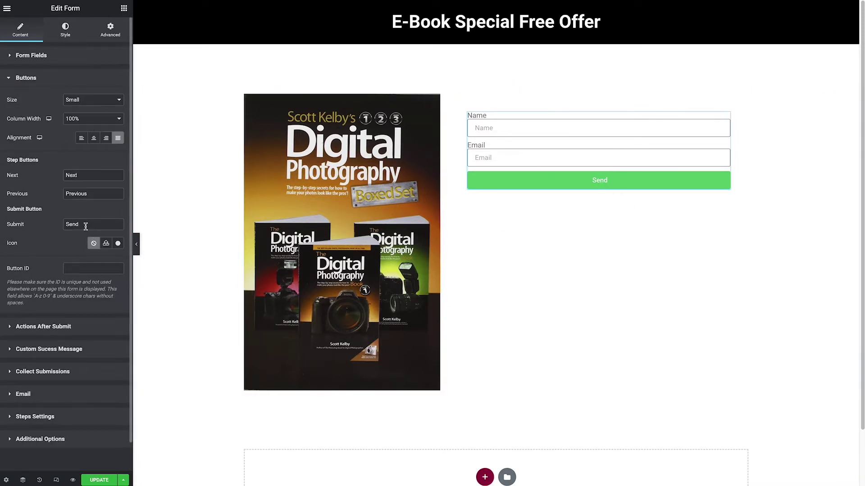
left_click_drag(85, 225, 25, 228)
type("Submit")
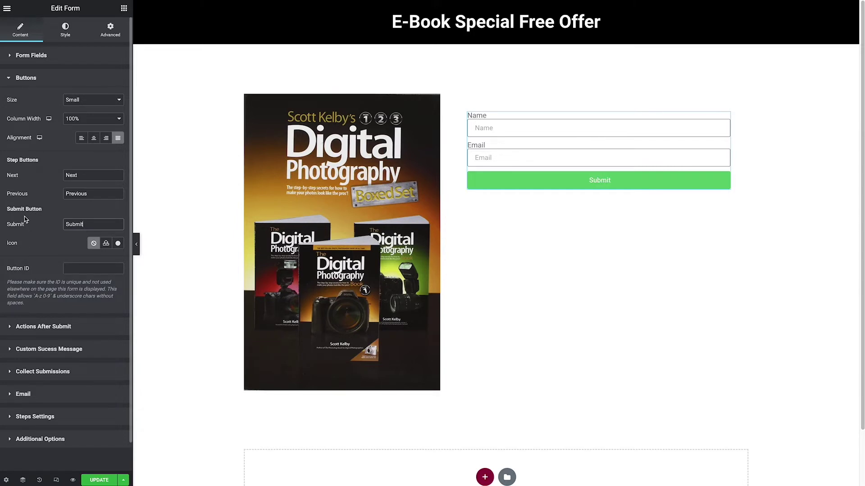
Set the text color of the form's field labels to black, #000000
left_click(65, 29)
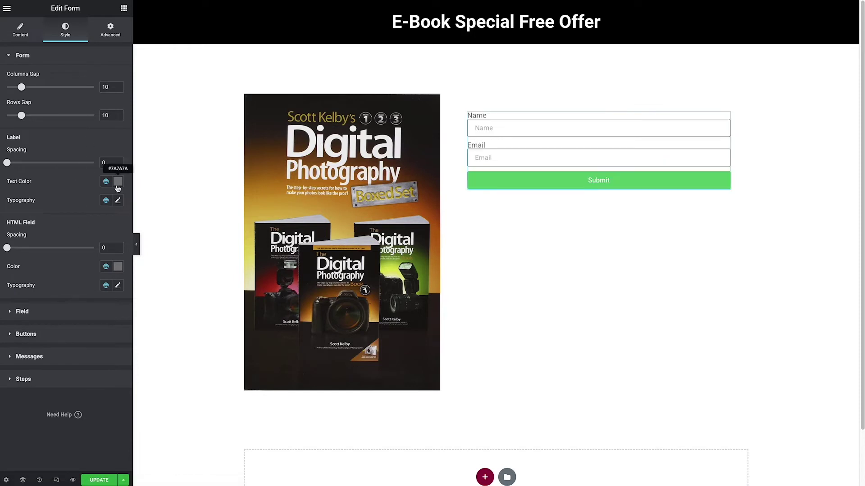
left_click(117, 182)
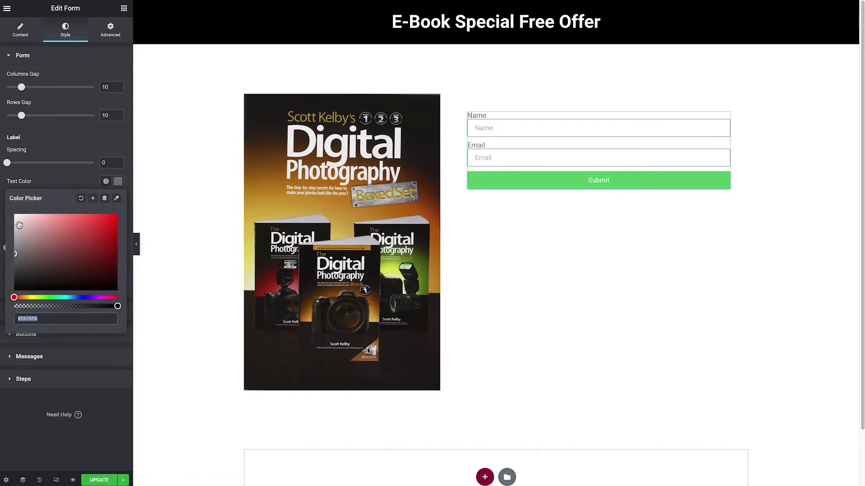
type("#000000")
left_click(68, 186)
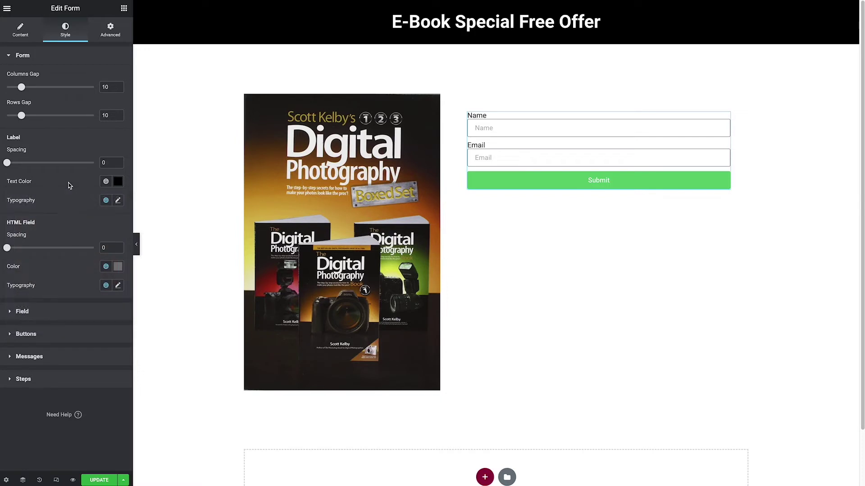
Set the font weight of the form's field labels to 600
left_click(116, 201)
left_click(96, 290)
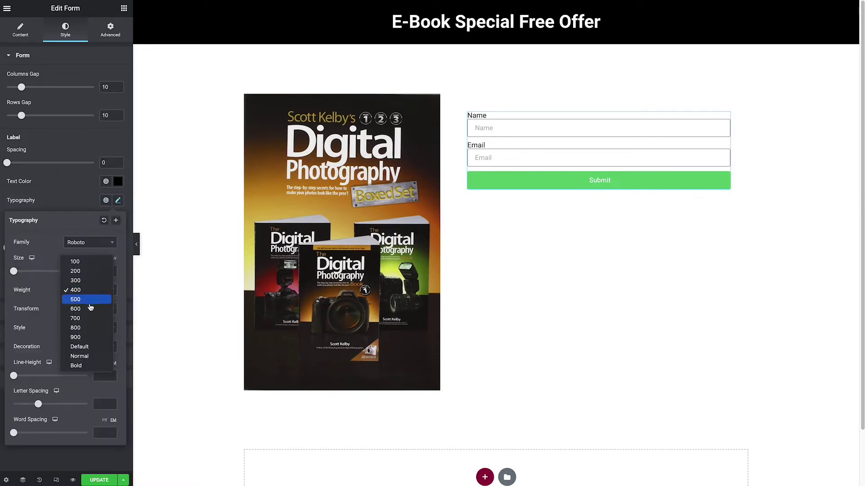
left_click(89, 312)
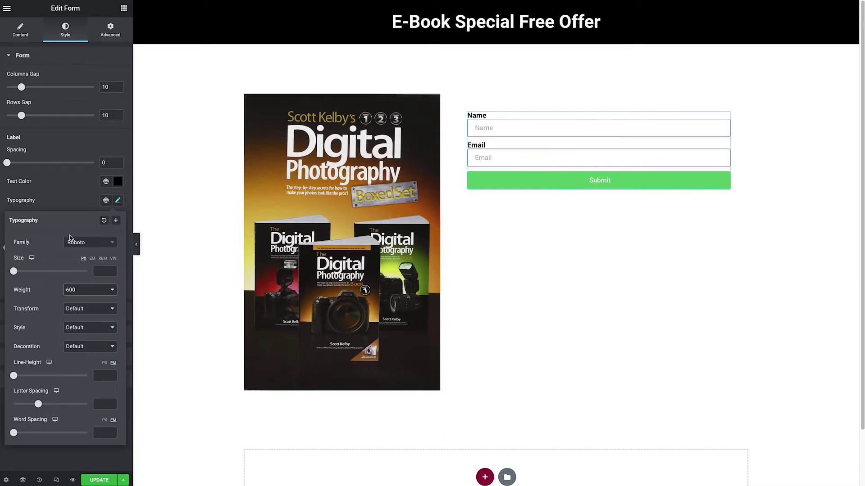
left_click(79, 208)
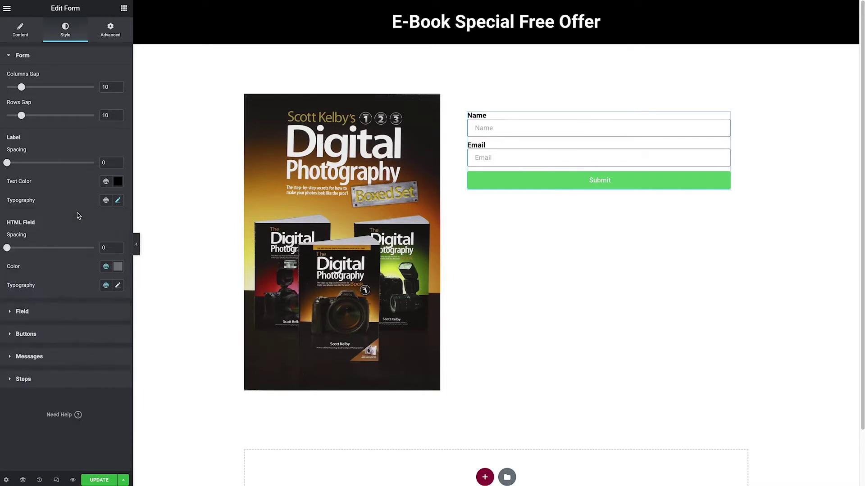
Set the normal background color of the form's Next & Submit button to black, #000000
left_click(50, 335)
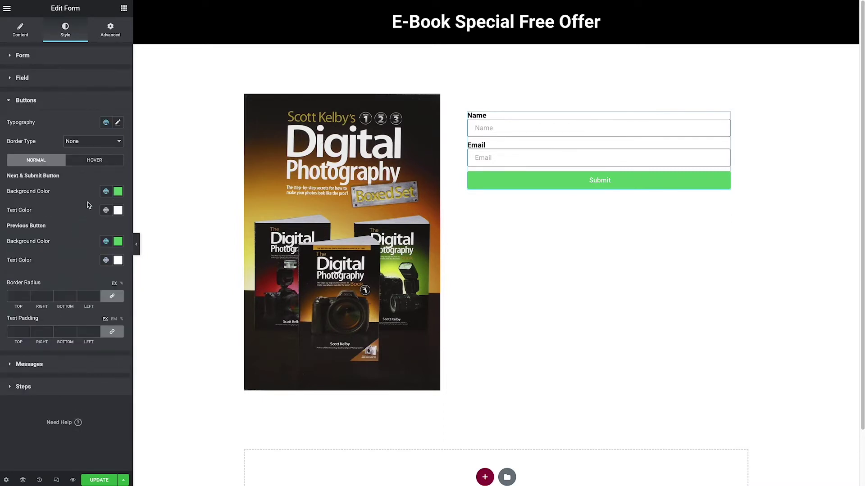
left_click(117, 192)
left_click(41, 275)
left_click_drag(41, 275, 15, 300)
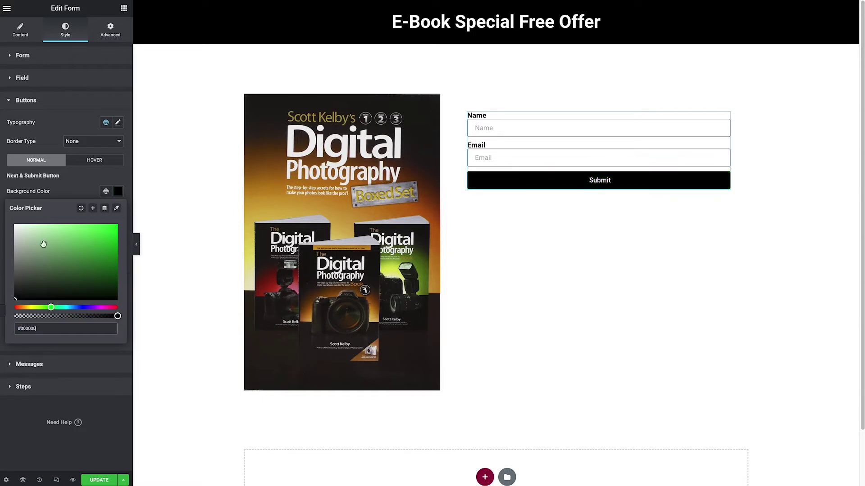
left_click(87, 197)
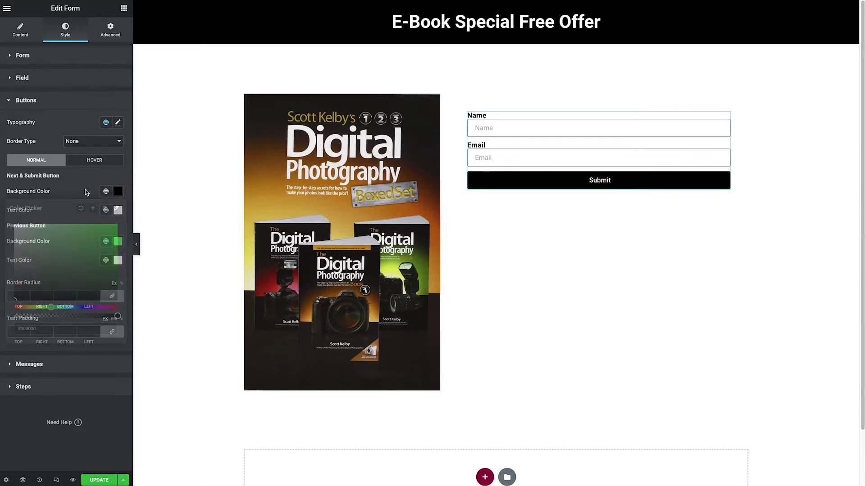
Set the form button's typography to Uppercase transform and Bold weight
left_click(119, 122)
left_click(101, 232)
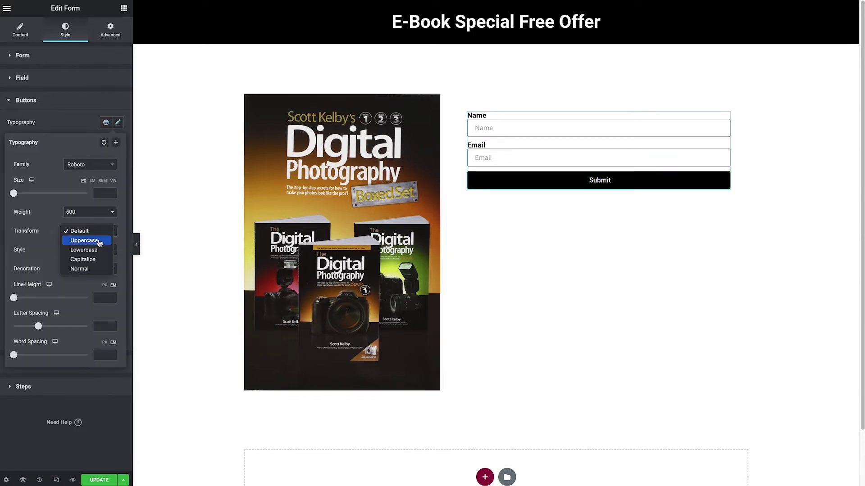
left_click(99, 242)
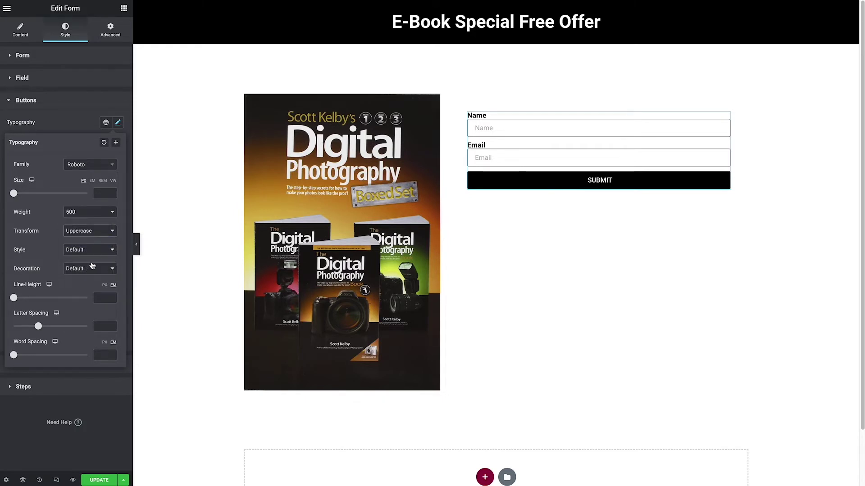
left_click(108, 217)
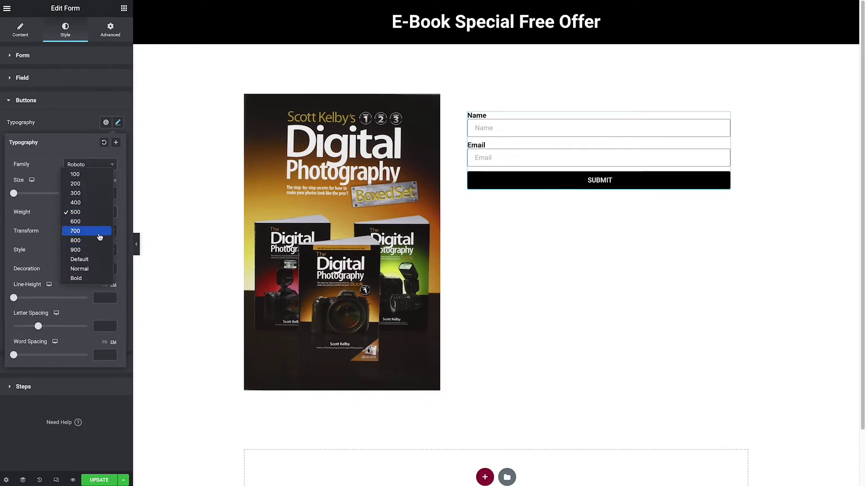
left_click(75, 279)
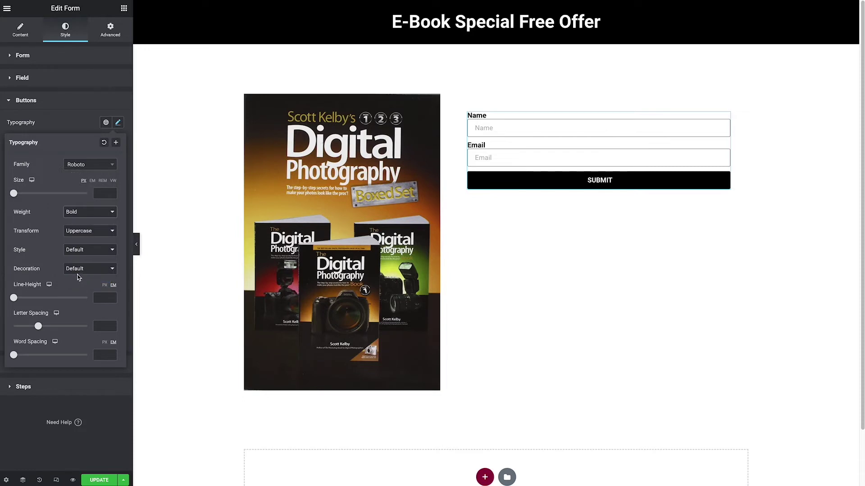
Return the form's field labels to a regular, non-bold font weight
left_click(94, 59)
left_click(118, 200)
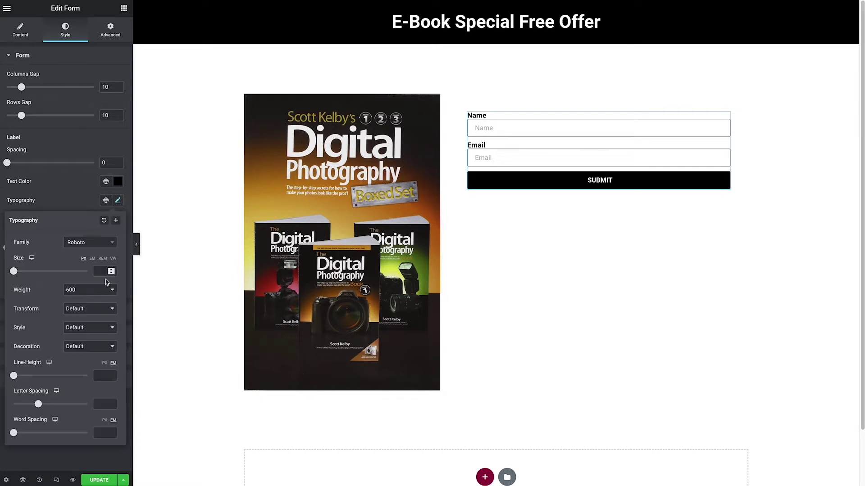
left_click(100, 292)
left_click(103, 271)
left_click(69, 204)
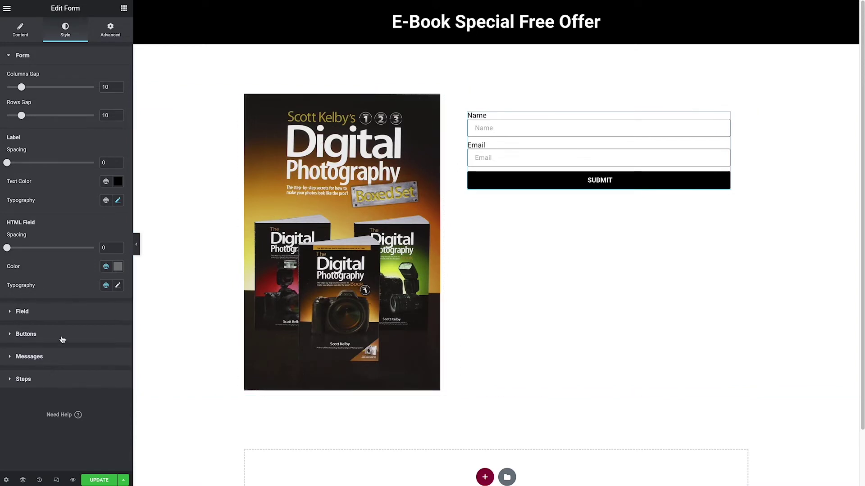
Open the form's custom success message settings to examine the hide-form and message template options
left_click(20, 36)
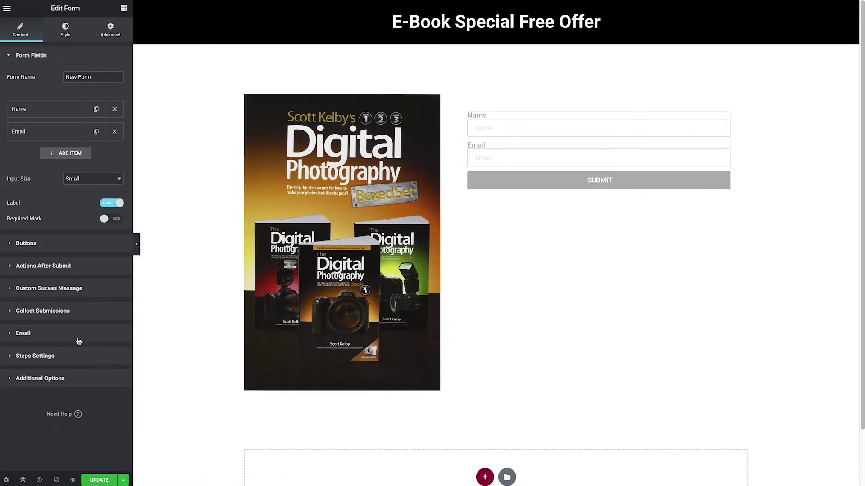
left_click(32, 290)
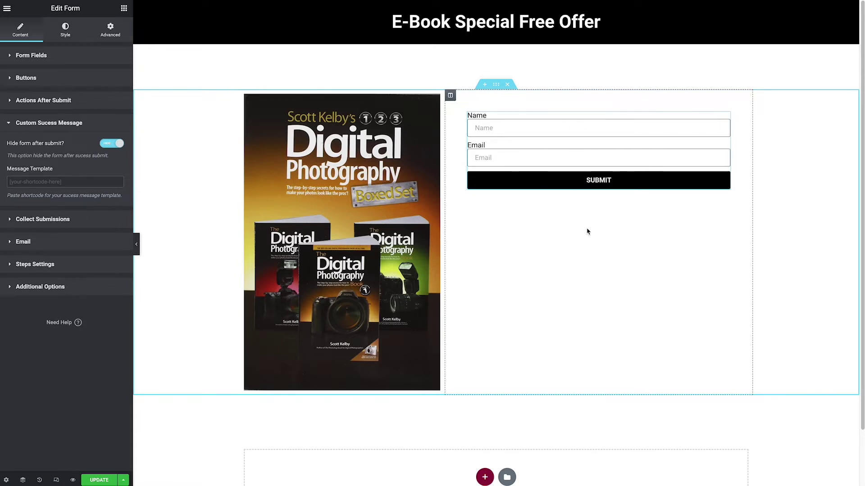
Add a Heading widget above the form, fill its title with "Subscribe Us!" copied from the text editor notes, and center it
left_click(124, 8)
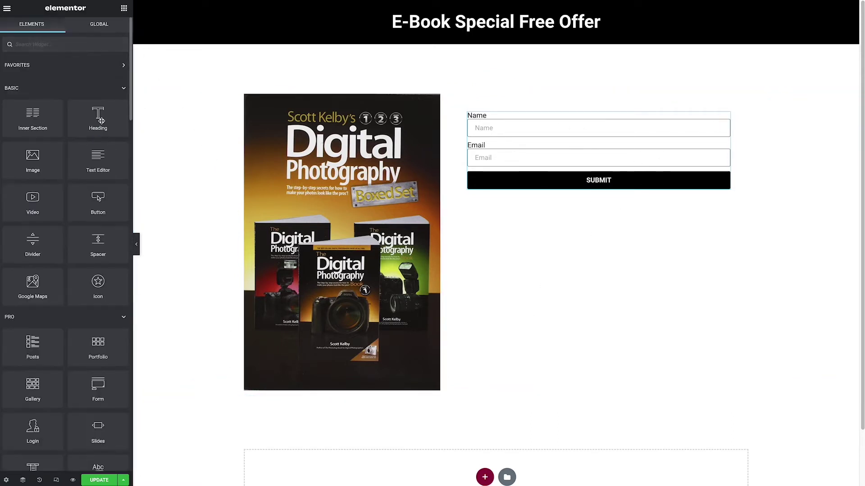
left_click_drag(97, 118, 620, 118)
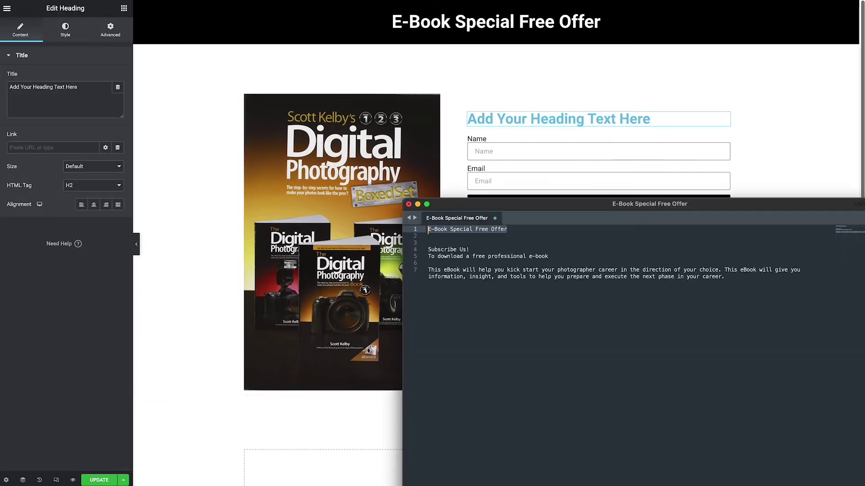
key("super+Tab")
left_click_drag(471, 251, 427, 250)
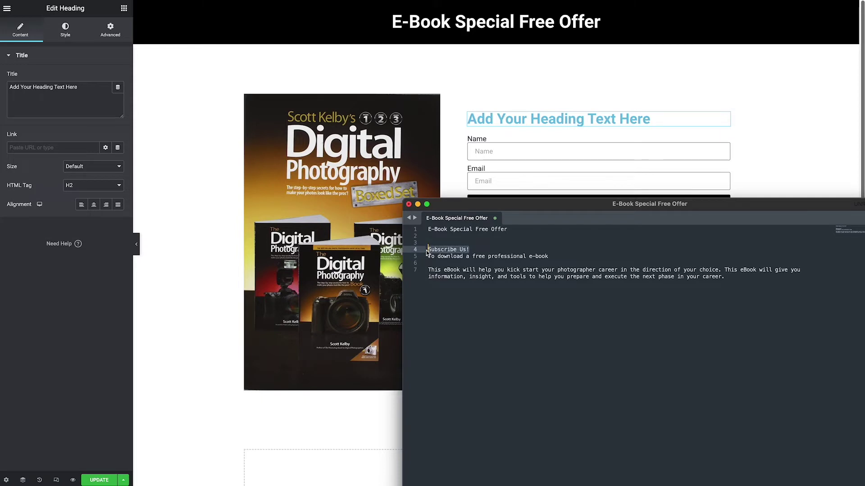
key("super+c")
left_click(86, 115)
key("super+a")
key("super+v")
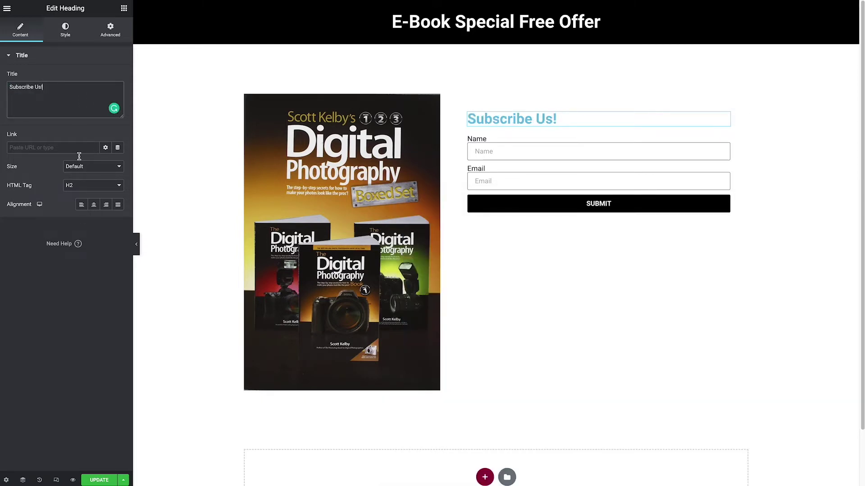
left_click(93, 205)
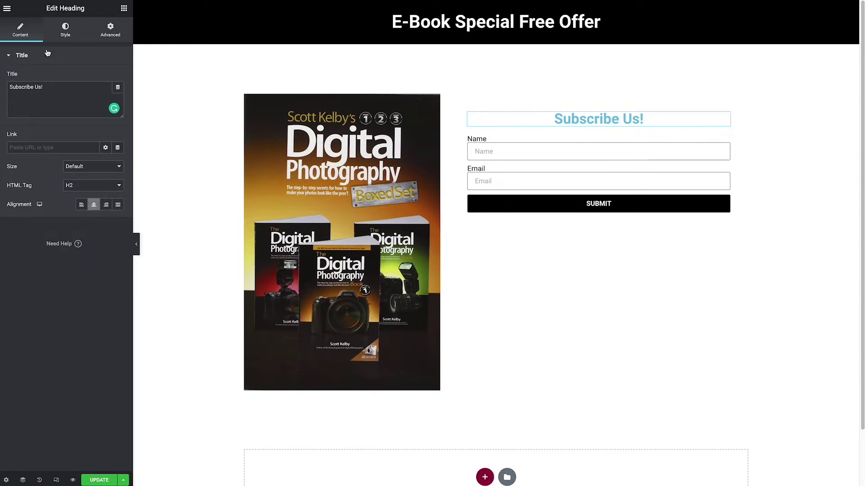
Set the "Subscribe Us!" heading's text color to gold, #BE8E35, sampled from the book cover image
left_click(61, 35)
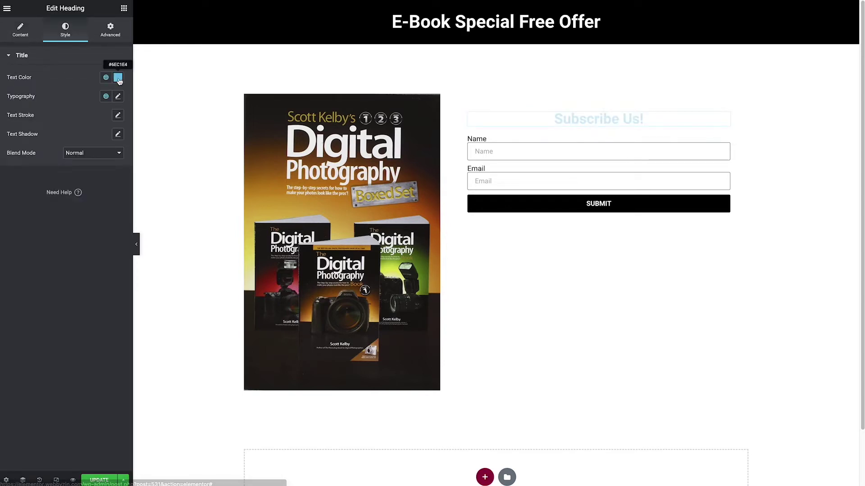
left_click(118, 77)
left_click_drag(66, 153, 6, 202)
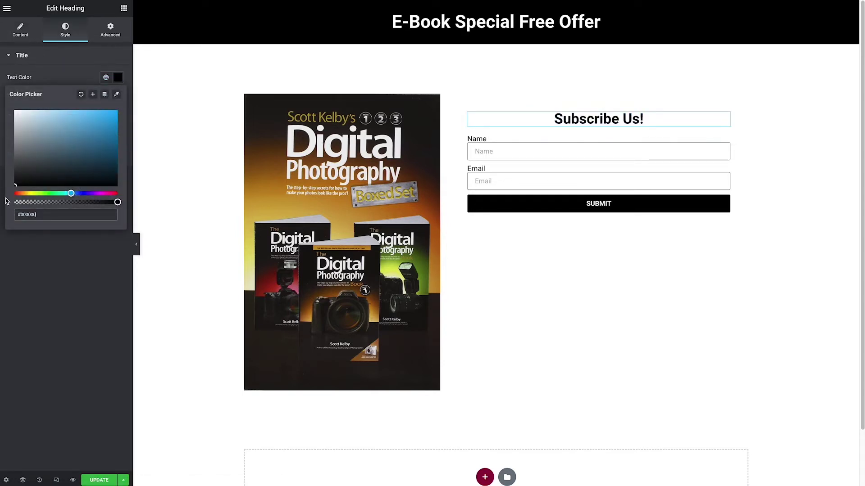
left_click(117, 95)
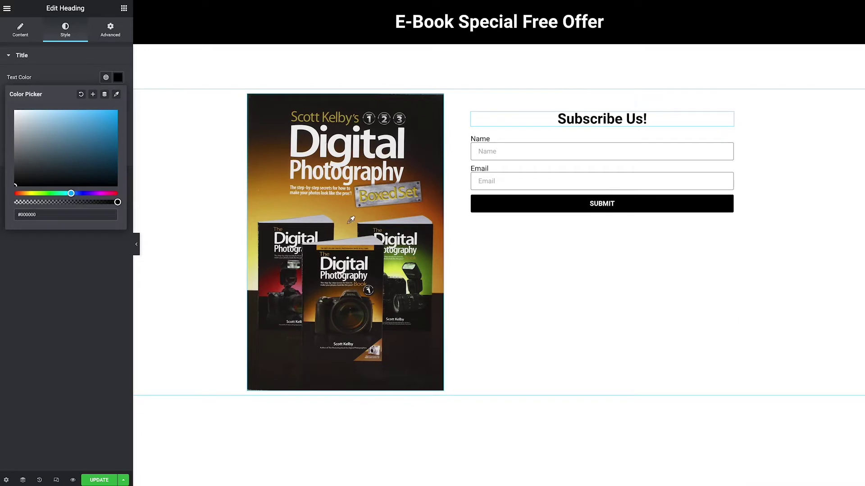
left_click(360, 232)
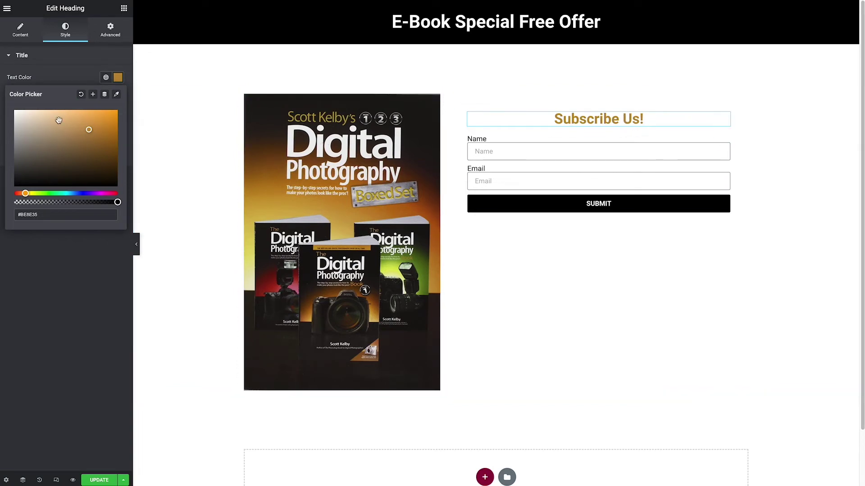
left_click(52, 54)
left_click(52, 54)
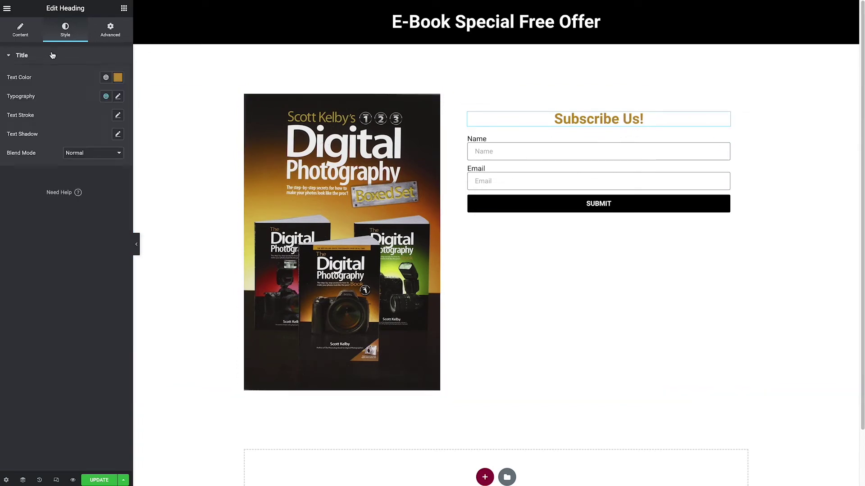
Set the "Subscribe Us!" heading's text transform to Uppercase
left_click(118, 97)
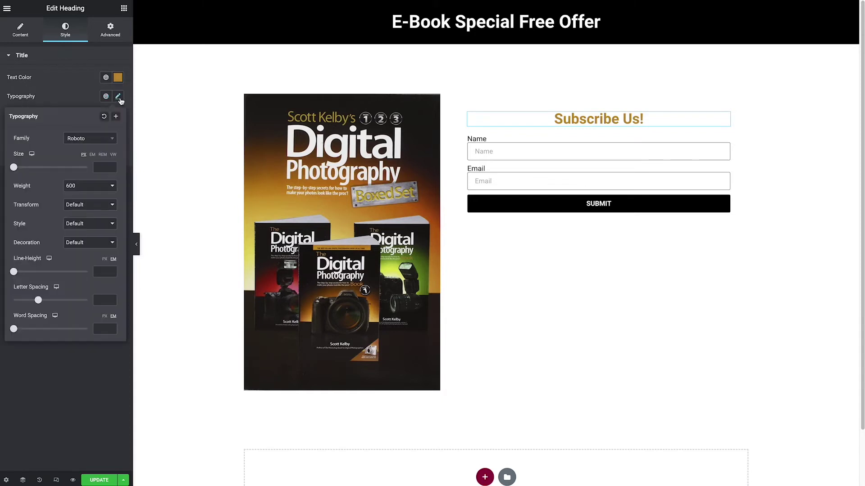
left_click(91, 206)
left_click(88, 216)
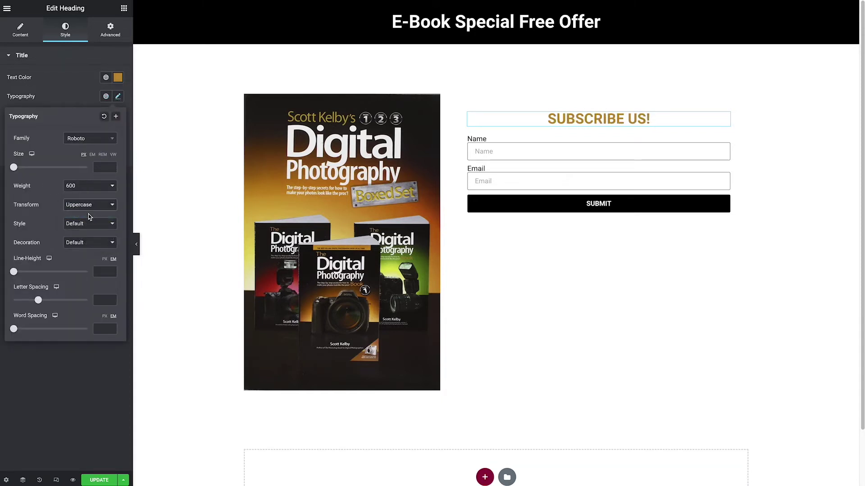
Add a Text Editor widget below the "Subscribe Us!" heading containing "To download a free professional e-book", copied from the notes, and show its text source
key("super+Tab")
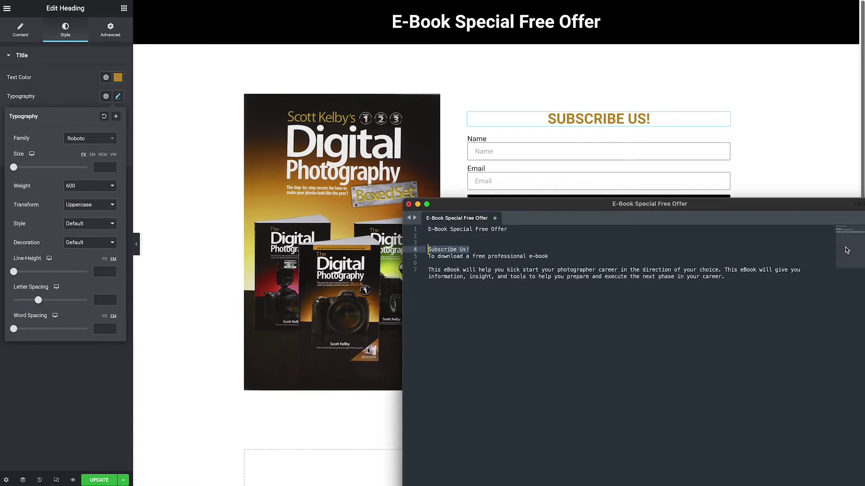
left_click_drag(561, 255, 424, 258)
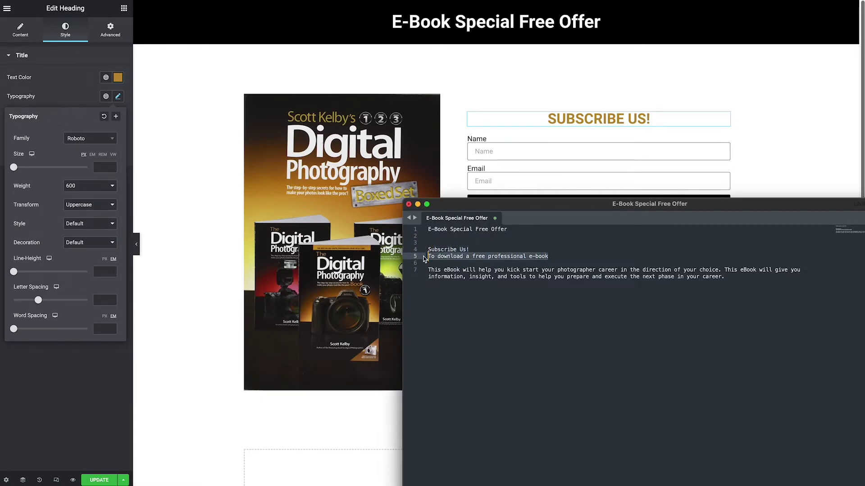
key("super+Tab")
left_click(112, 32)
left_click(124, 8)
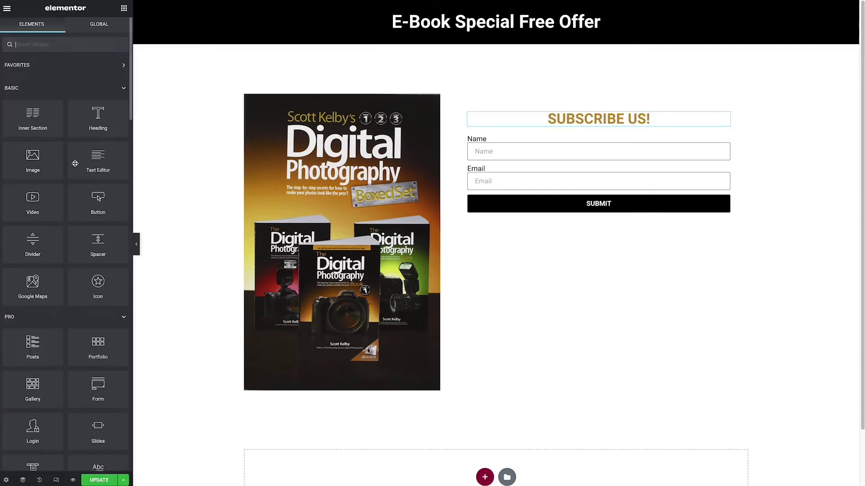
left_click_drag(98, 159, 599, 128)
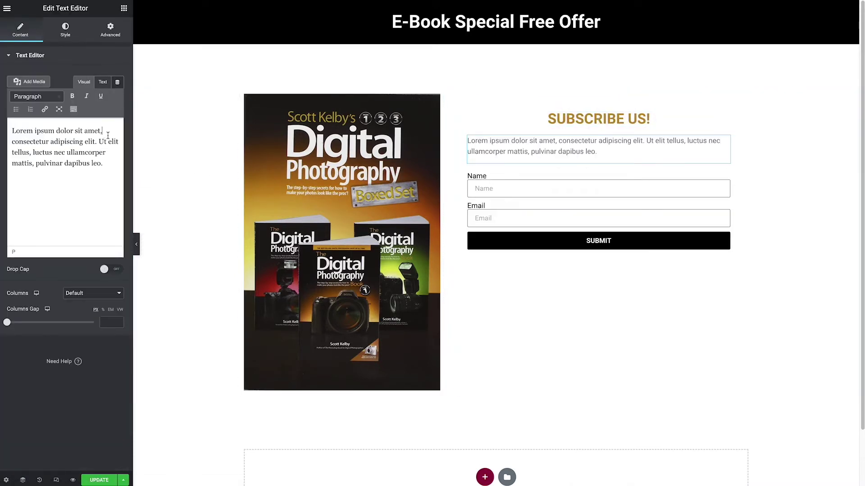
key("ctrl+a")
key("ctrl+v")
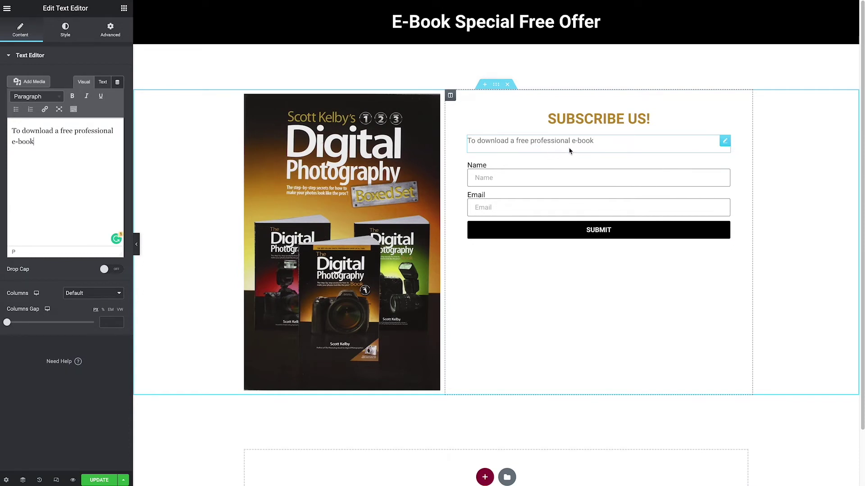
left_click(102, 82)
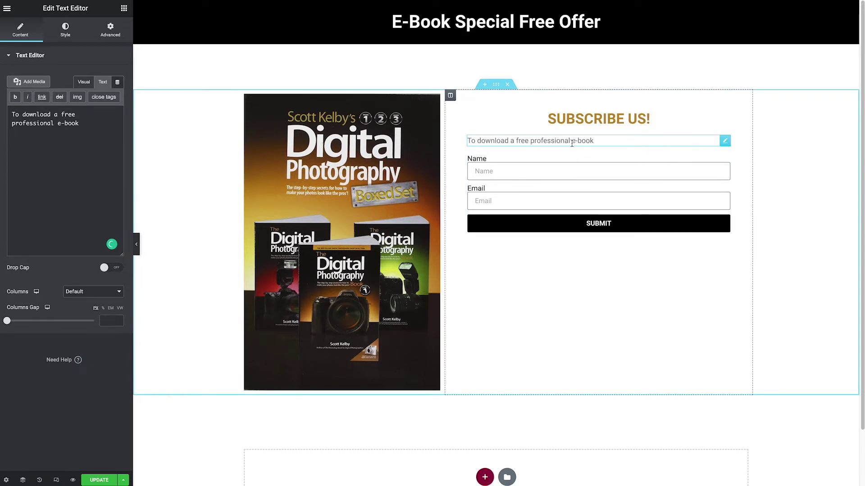
Center the "To download a free professional e-book" text and set its color to black, #000000
left_click(65, 30)
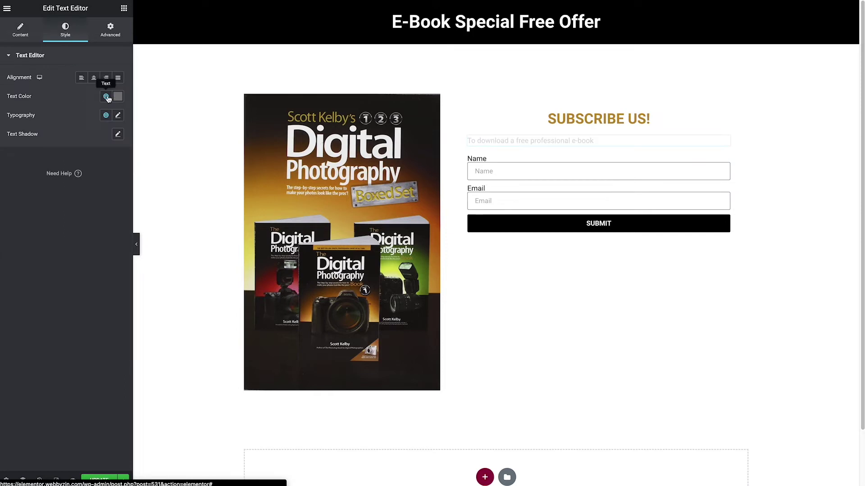
left_click(94, 77)
left_click(113, 96)
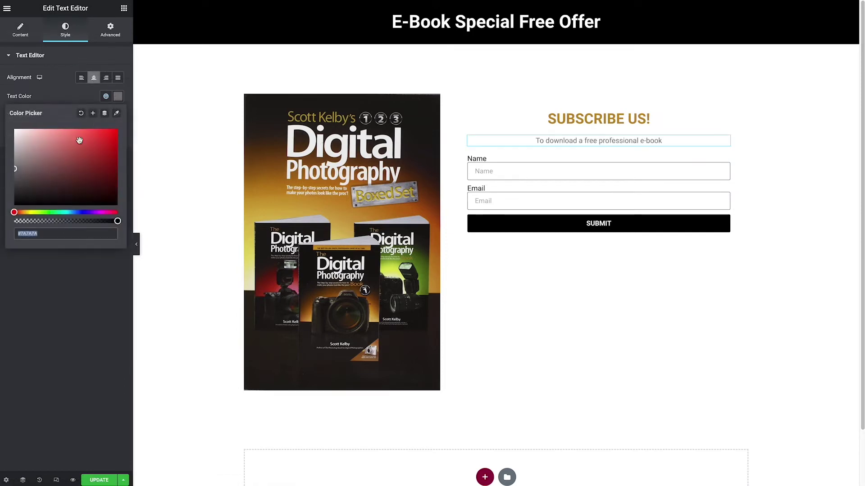
left_click_drag(27, 185, 5, 216)
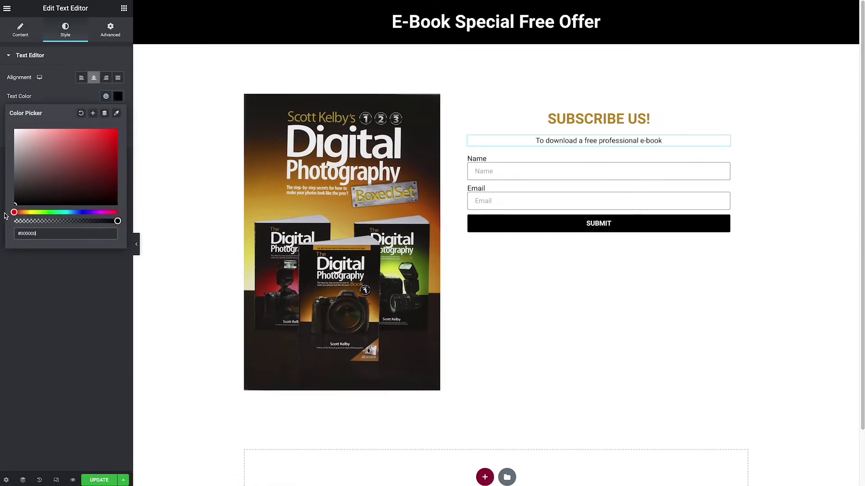
left_click(85, 101)
Set the font size of the "To download a free professional e-book" text to 20 px
left_click(118, 116)
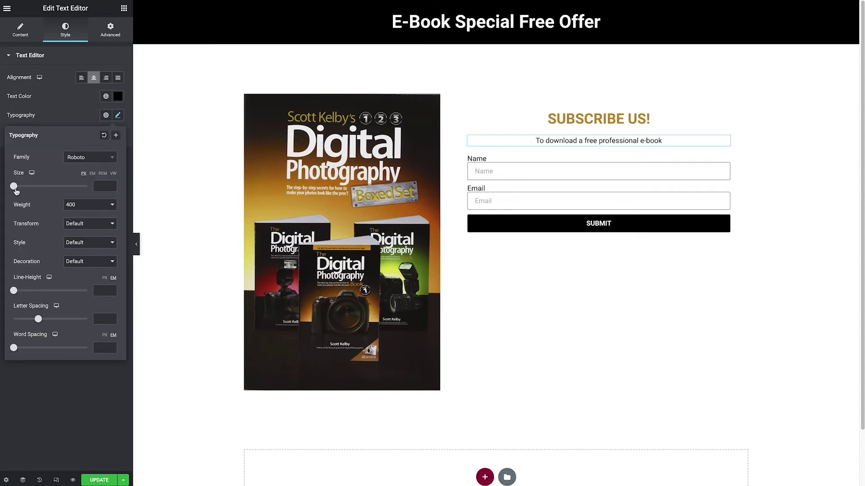
left_click_drag(14, 188, 20, 187)
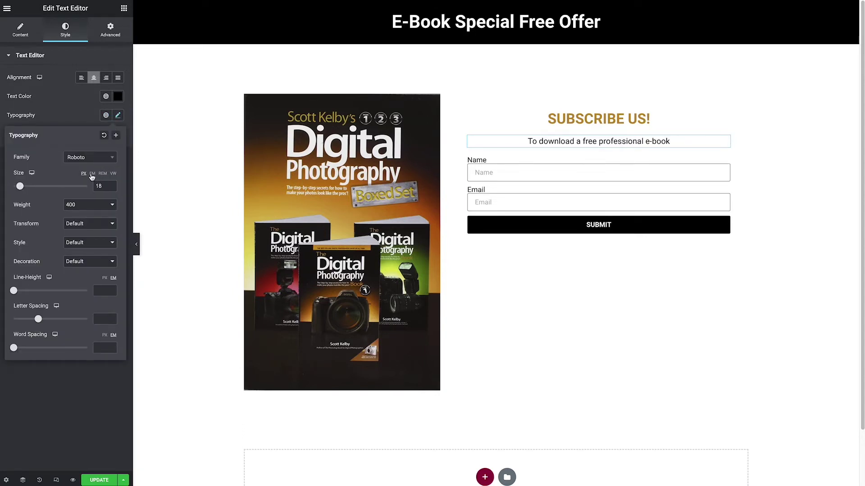
left_click(112, 185)
left_click(112, 185)
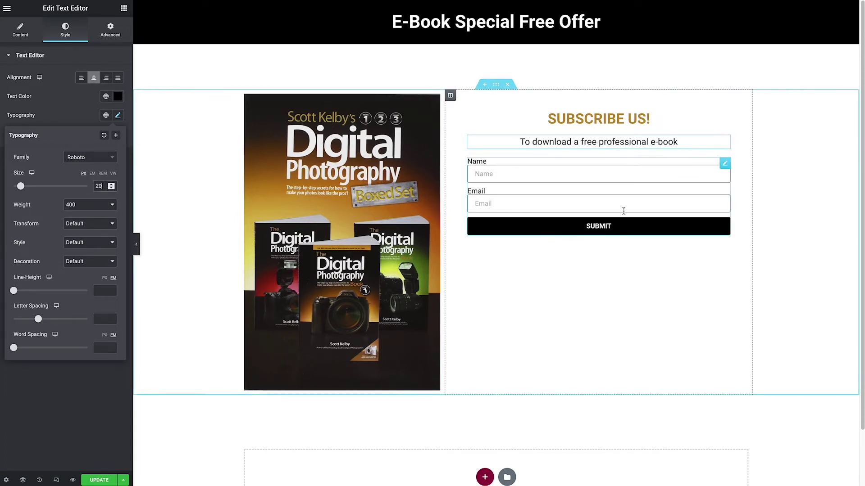
Set the vertical alignment of the section holding the book cover and form to Middle
left_click(450, 95)
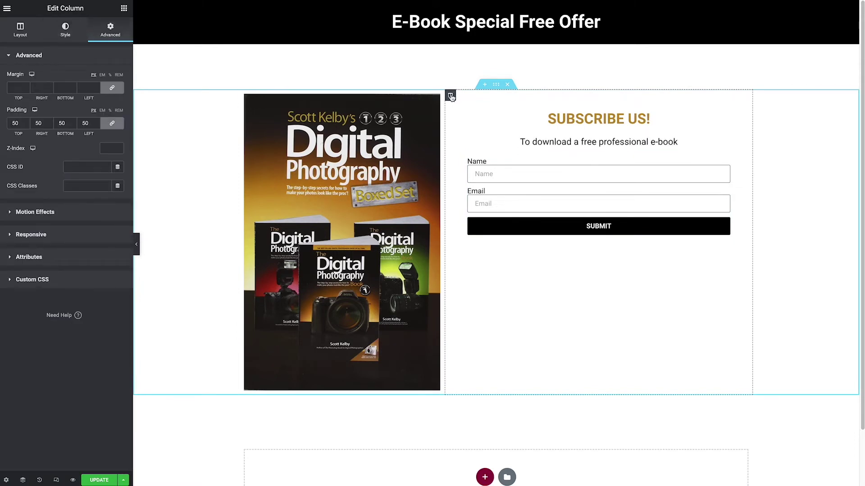
left_click(450, 96)
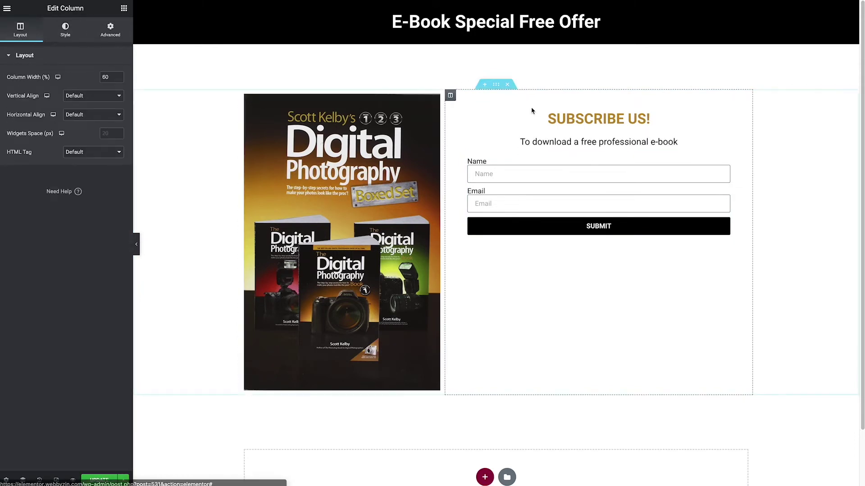
left_click(496, 85)
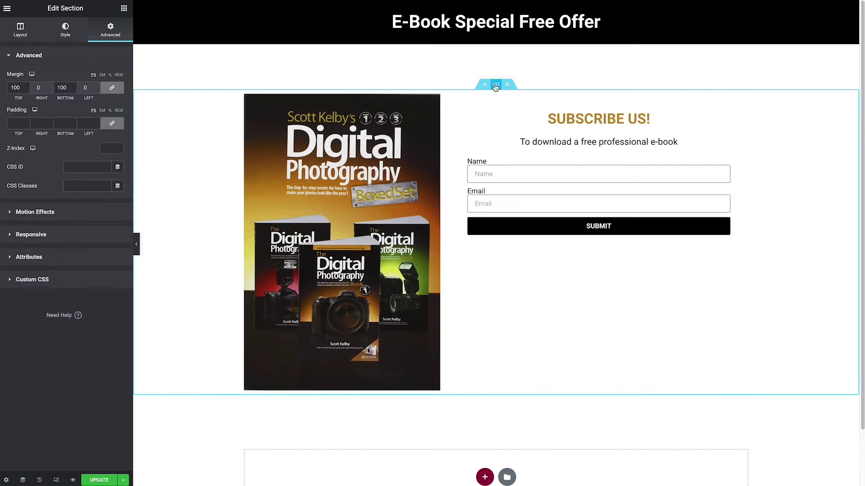
left_click(16, 36)
left_click(82, 162)
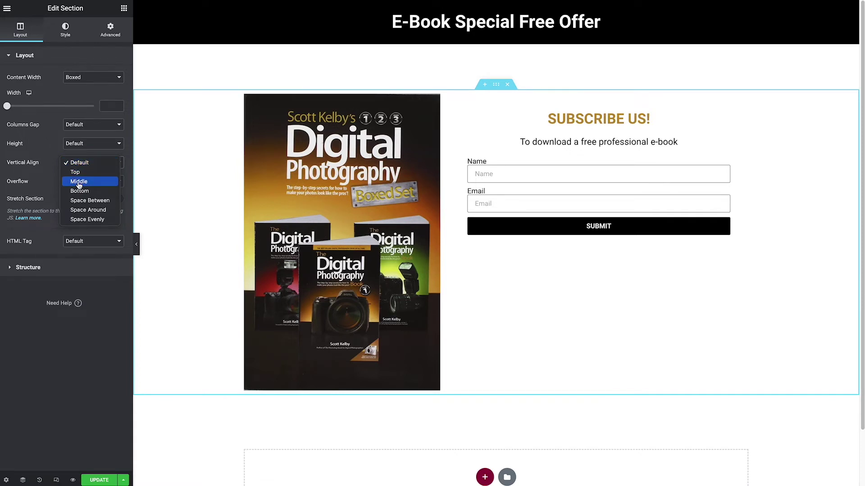
left_click(78, 181)
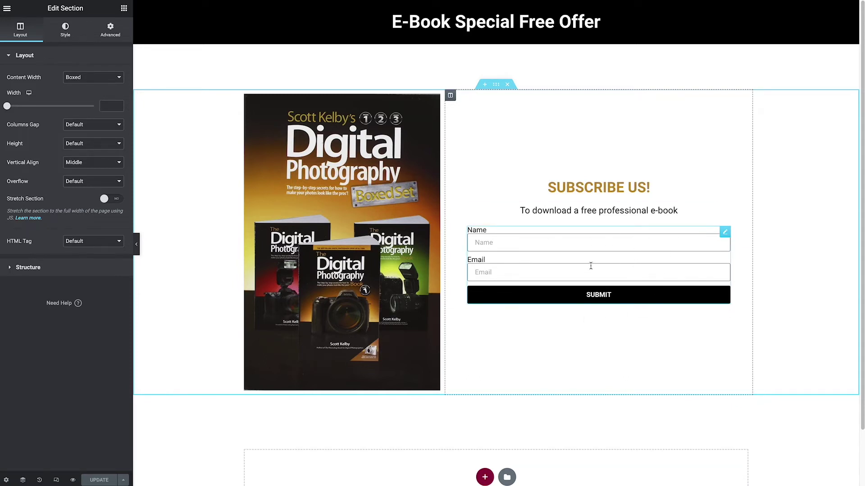
Remove the Collect Submissions and Email actions from the form's after-submit actions and add MailChimp instead
left_click(725, 233)
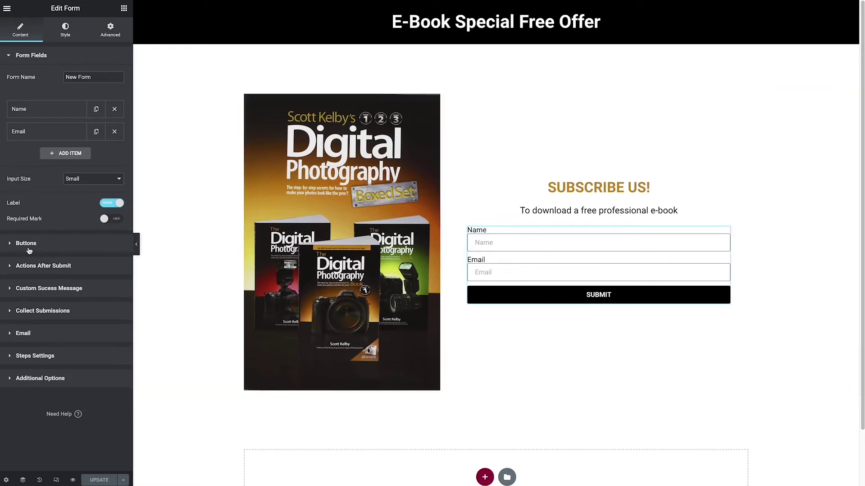
left_click(46, 268)
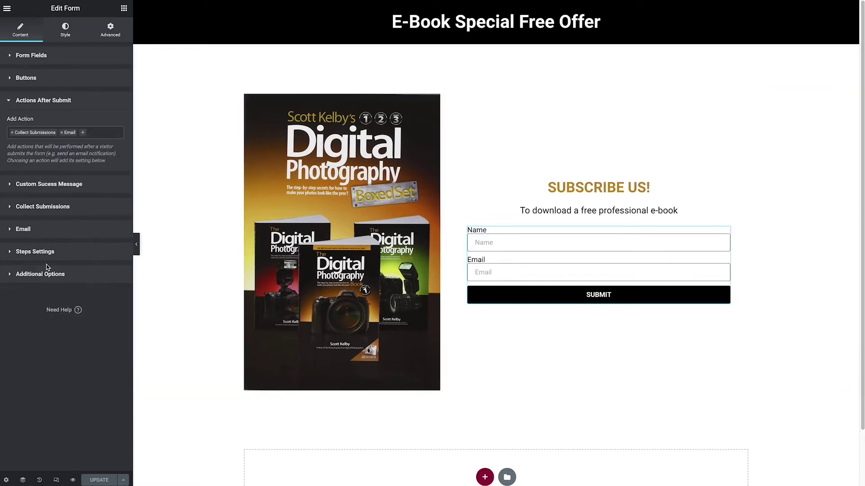
left_click(12, 133)
left_click(12, 133)
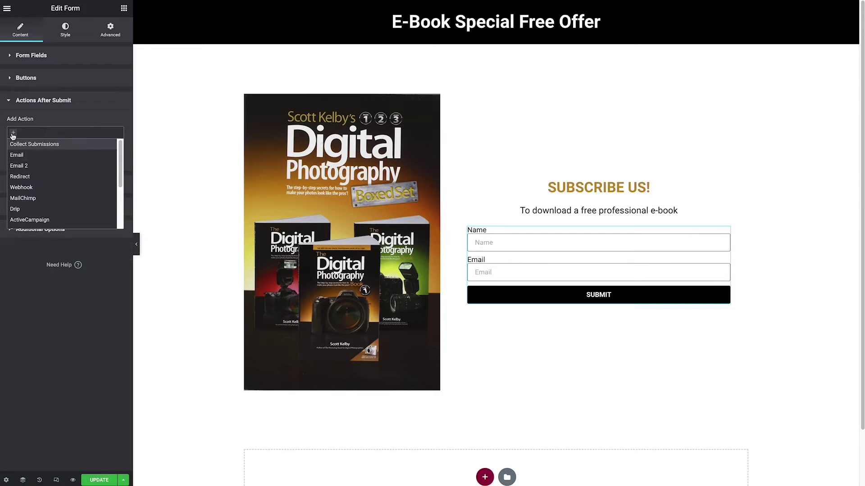
left_click(20, 199)
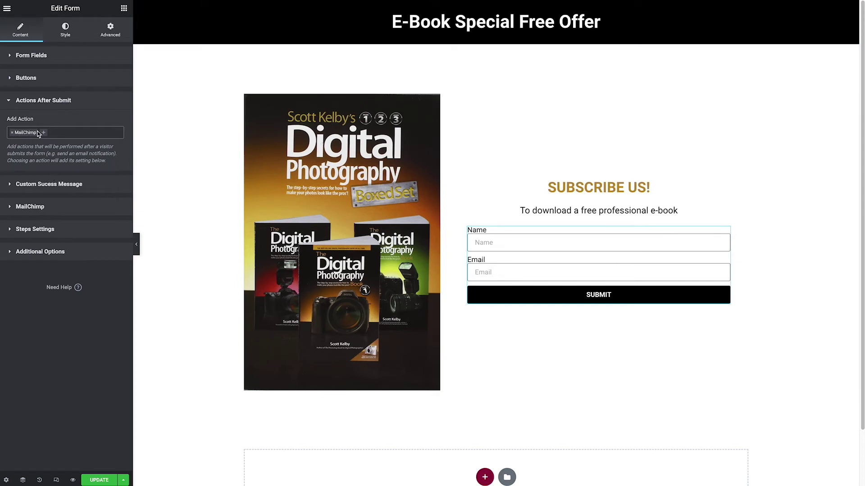
In the form's MailChimp settings, choose the Minifiss audience, keeping the default API key
left_click(23, 209)
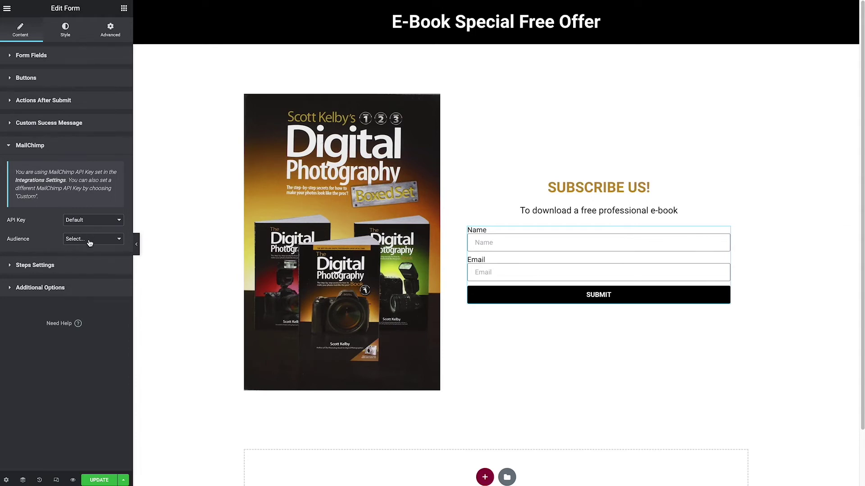
left_click(90, 240)
left_click(88, 250)
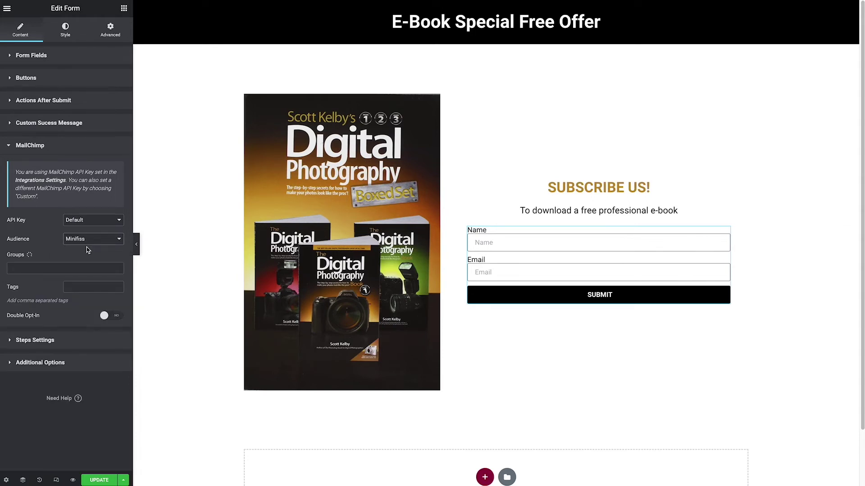
scroll(90, 252, "down", 1)
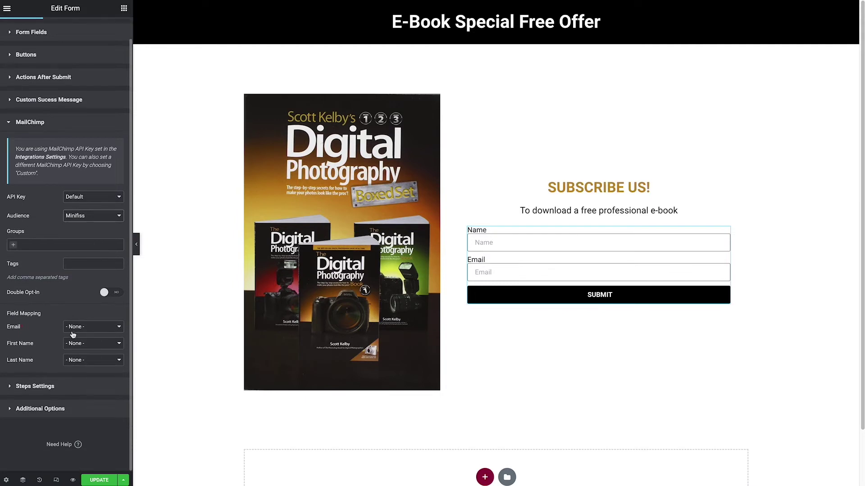
Map the MailChimp Email field to the form's Email field and First Name to the Name field
left_click_drag(24, 332, 49, 319)
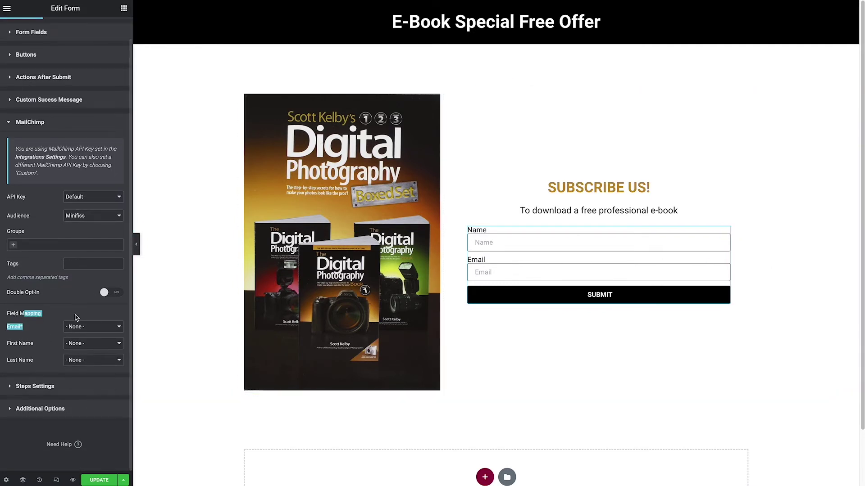
left_click(92, 328)
left_click(80, 339)
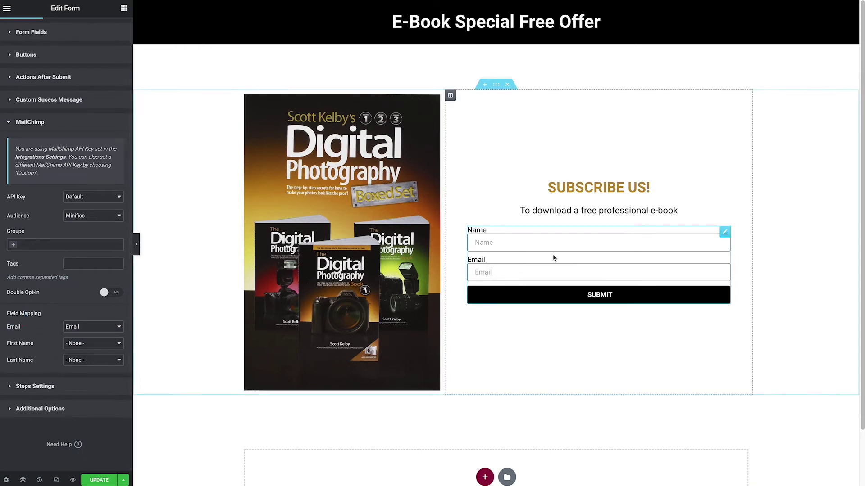
left_click(95, 345)
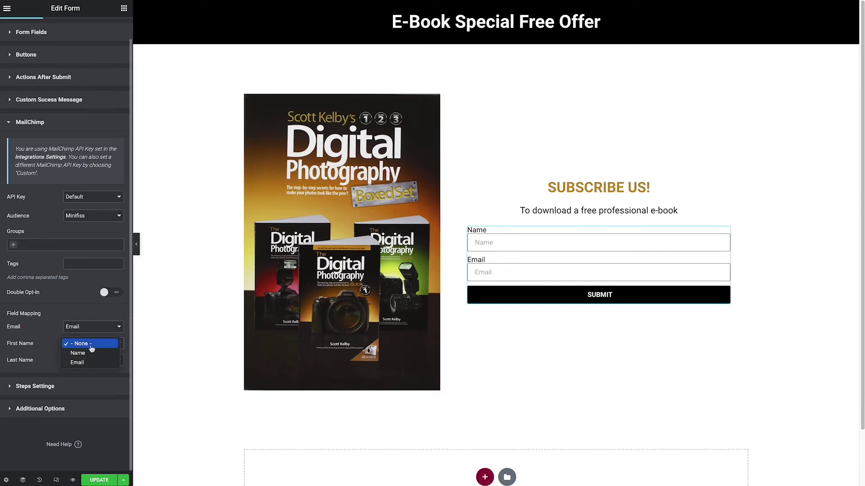
left_click(83, 355)
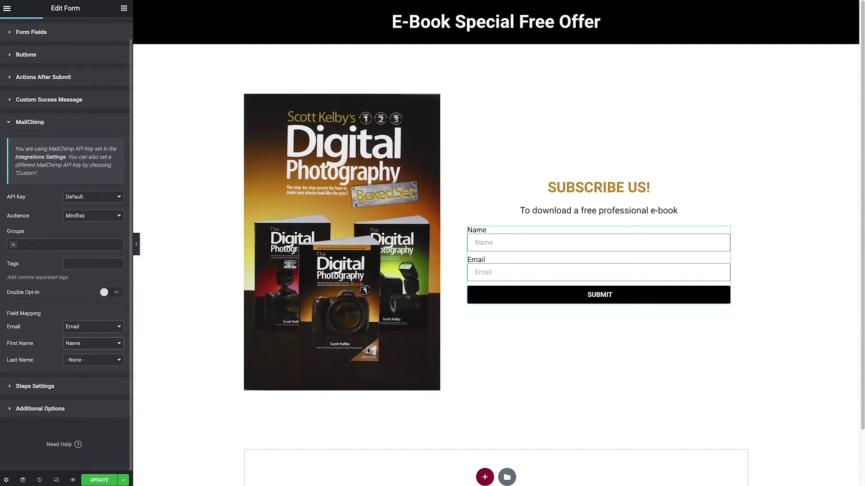
Open the form's custom success message settings to review the message template field, and save the page
left_click(61, 127)
left_click(42, 124)
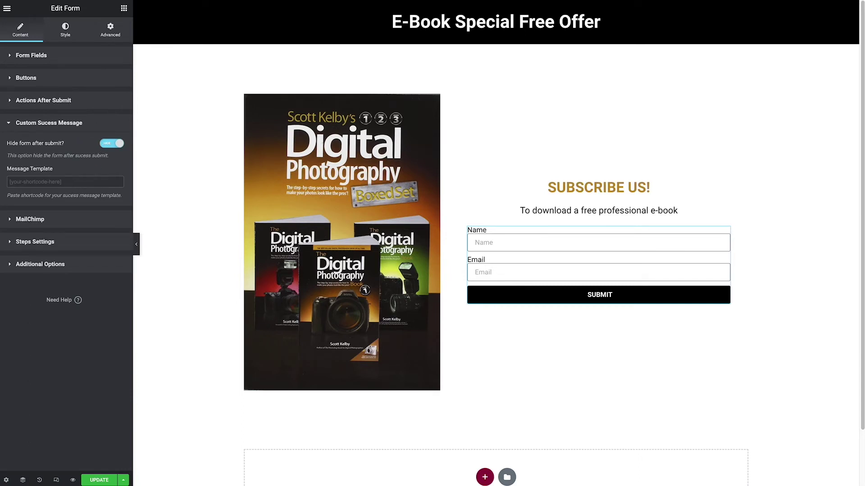
left_click(68, 183)
left_click_drag(22, 169, 53, 169)
left_click(100, 481)
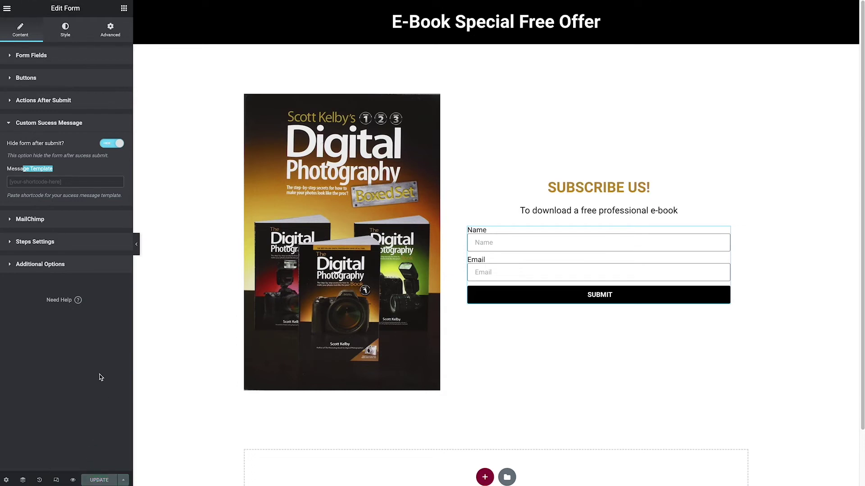
Exit the page editor to the WordPress dashboard and open the Media Library to check for the e-book PDF
left_click(7, 8)
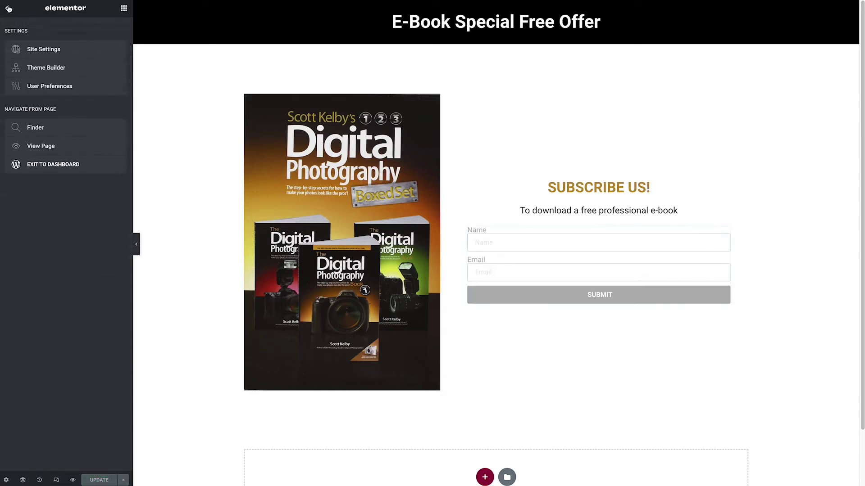
left_click(67, 165)
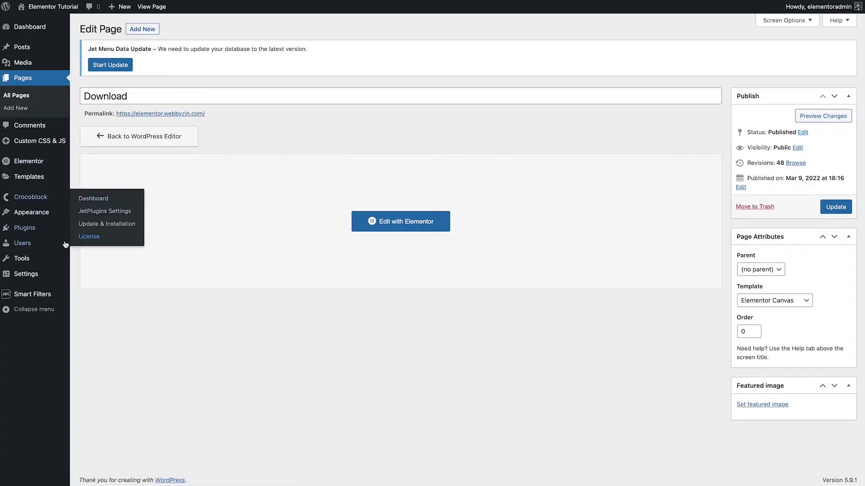
mouse_move(62, 264)
mouse_move(30, 180)
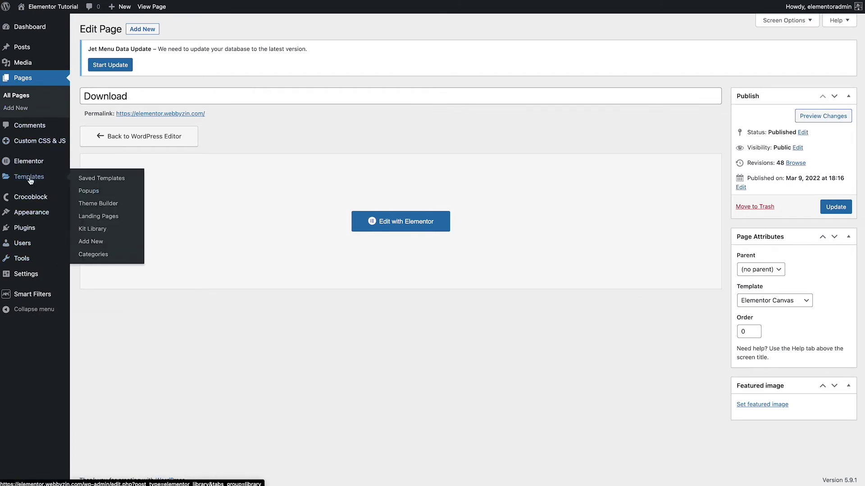
left_click(26, 62)
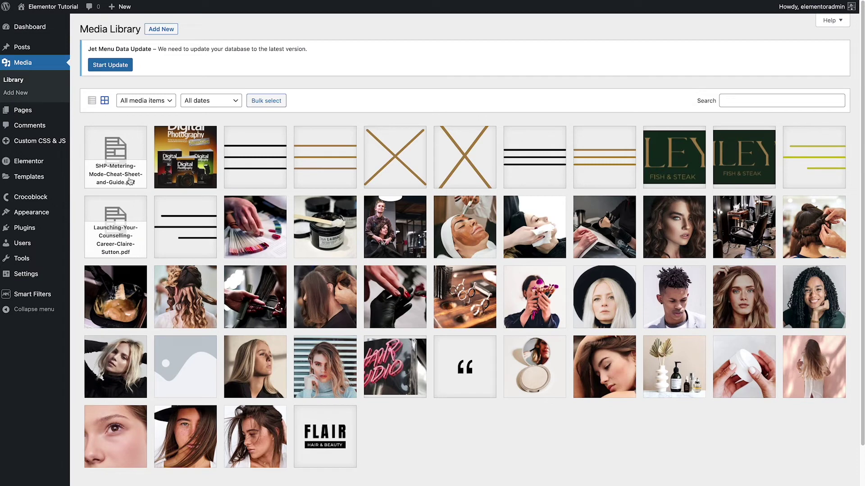
mouse_move(37, 180)
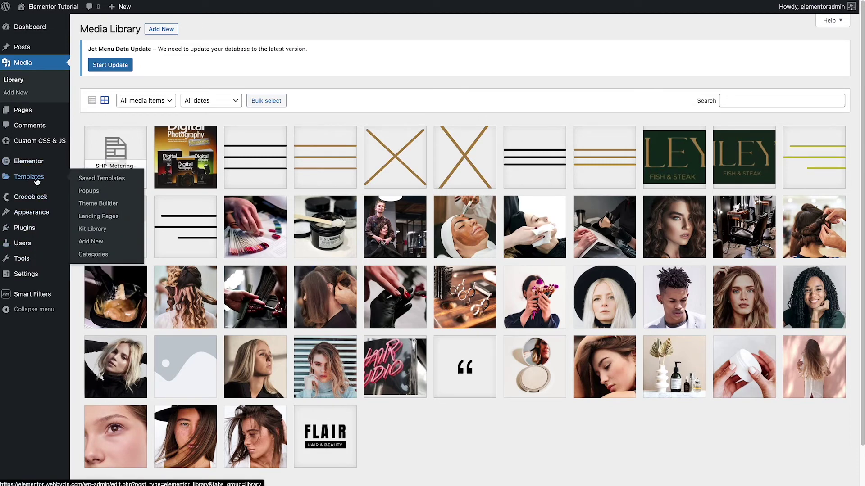
Open the Theme Builder in table view and start a new Archive template
left_click(94, 205)
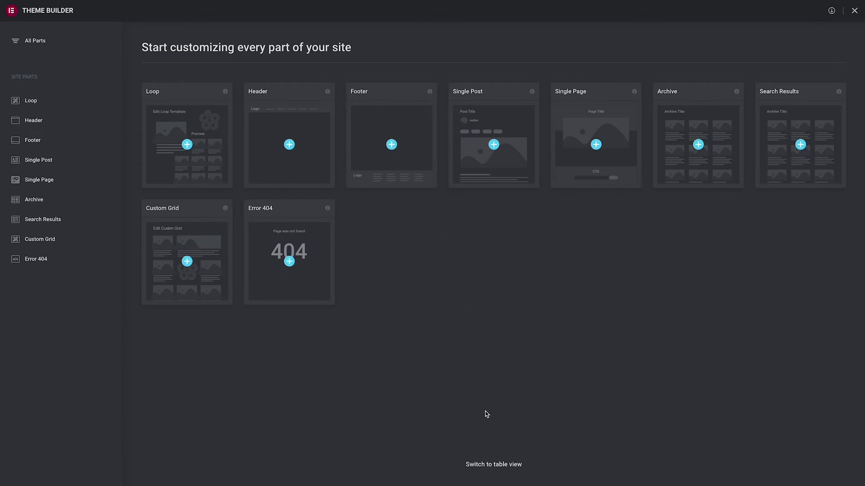
left_click(488, 469)
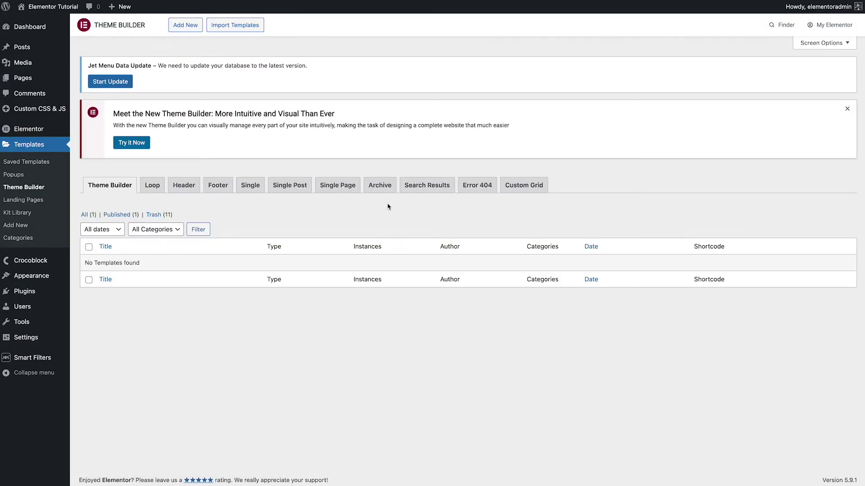
left_click(383, 187)
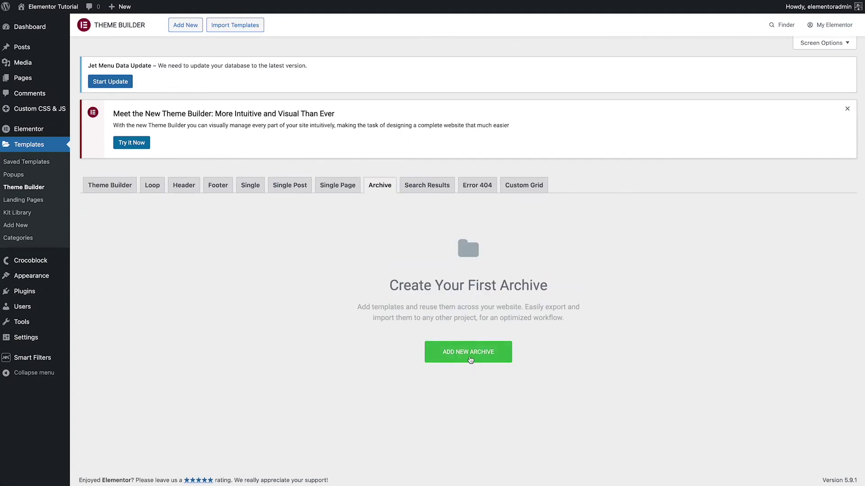
left_click(469, 352)
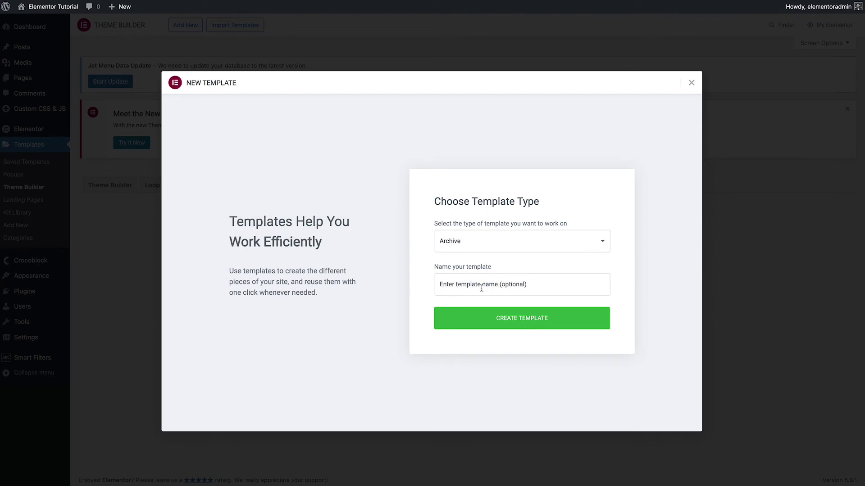
Name the Archive template "download pdf", create it, and dismiss the block library to start from a blank canvas
left_click(482, 289)
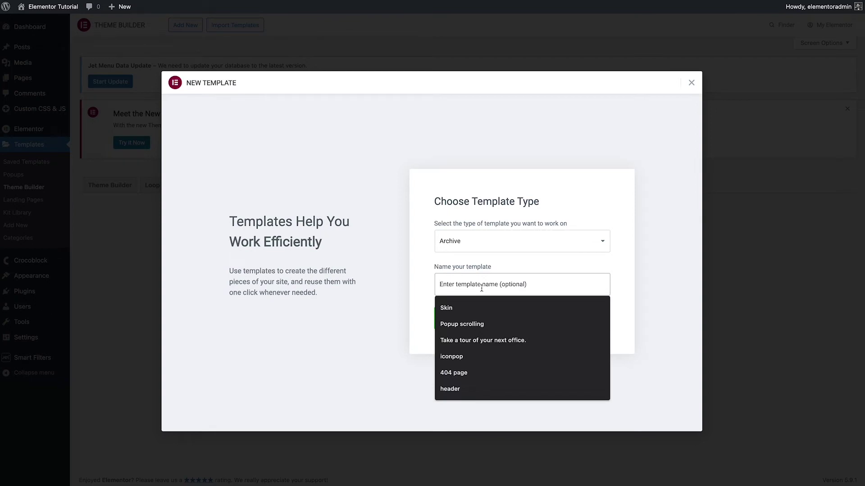
type("D")
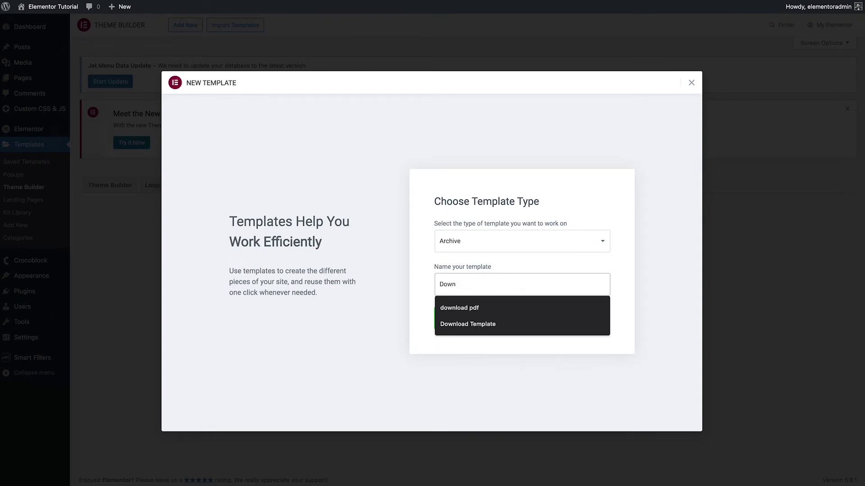
type("own")
left_click(527, 308)
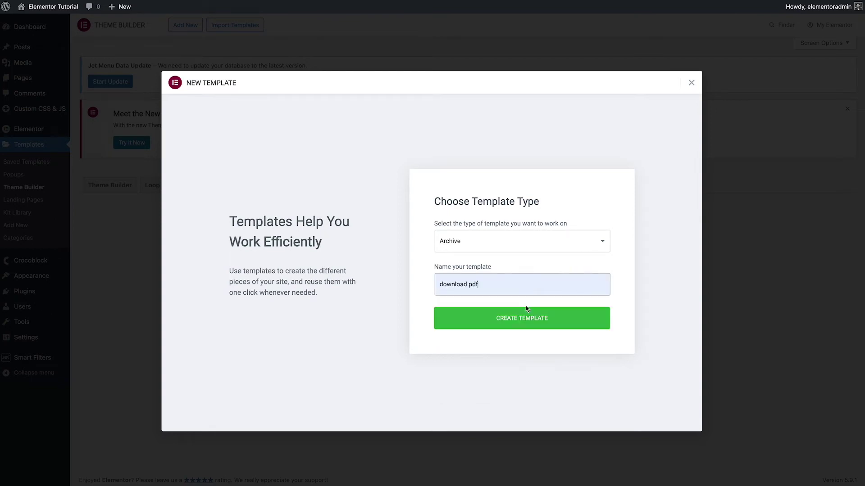
left_click(505, 320)
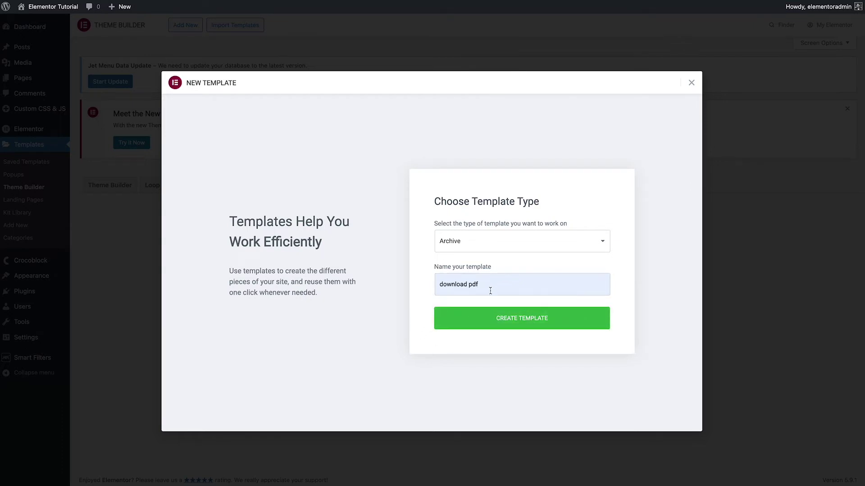
left_click(513, 320)
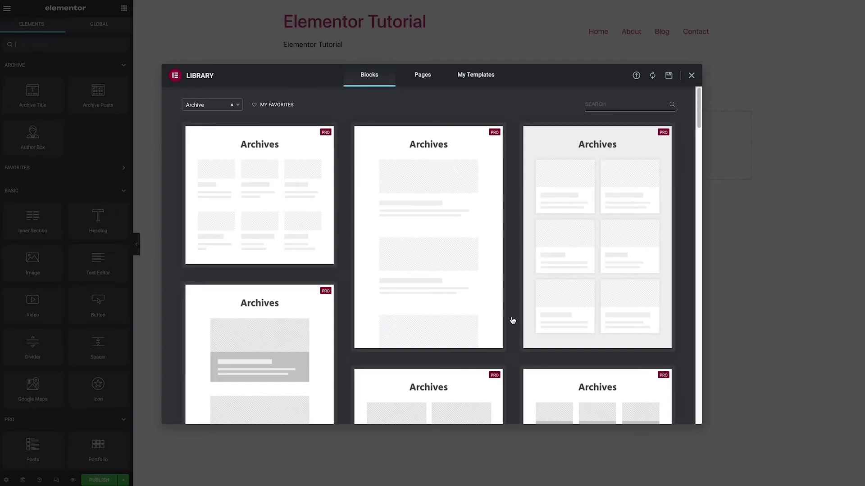
left_click(692, 76)
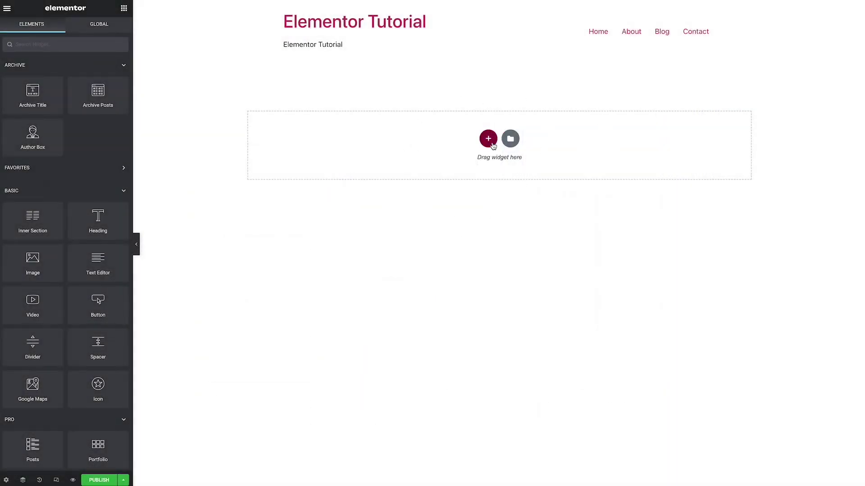
Add a Heading widget to the template with the title "Enjoy" and center it
left_click_drag(100, 221, 359, 136)
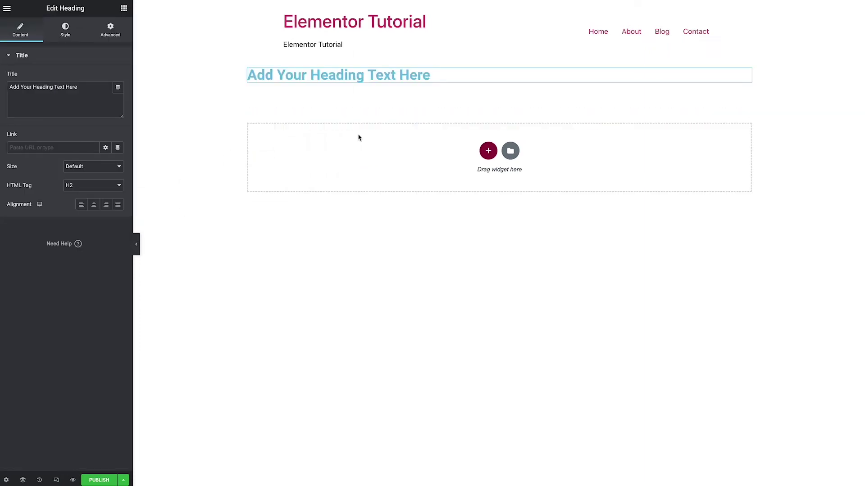
triple_click(81, 87)
type("Enjoy")
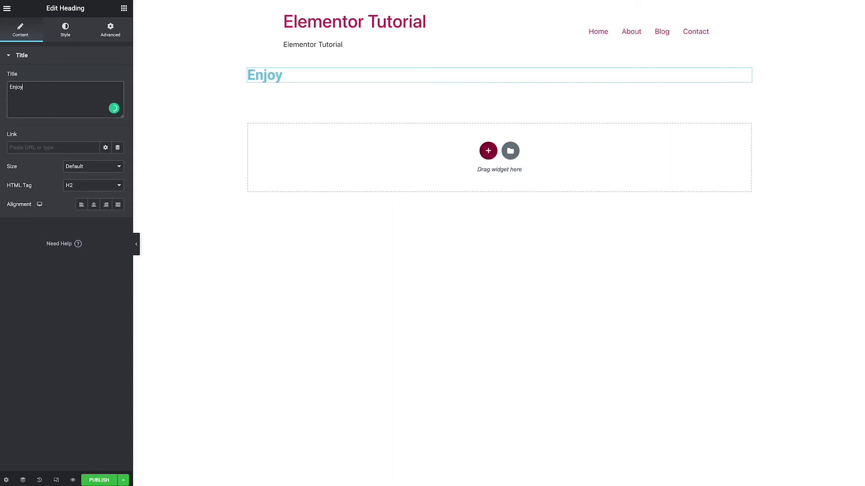
left_click(94, 204)
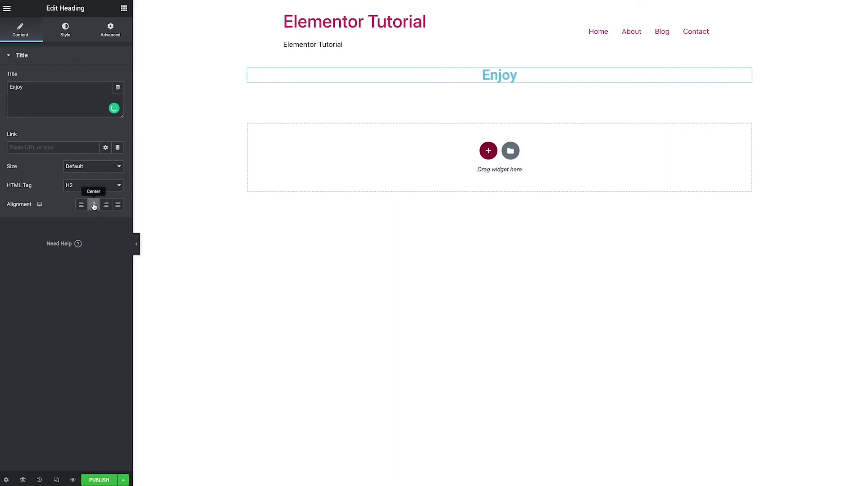
Change the Enjoy heading's text color to dark red
left_click(68, 35)
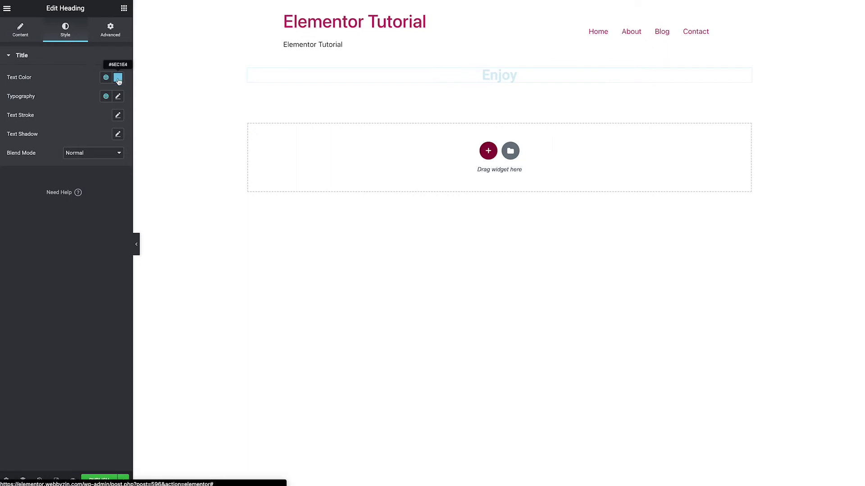
left_click(118, 78)
left_click_drag(51, 193, 22, 193)
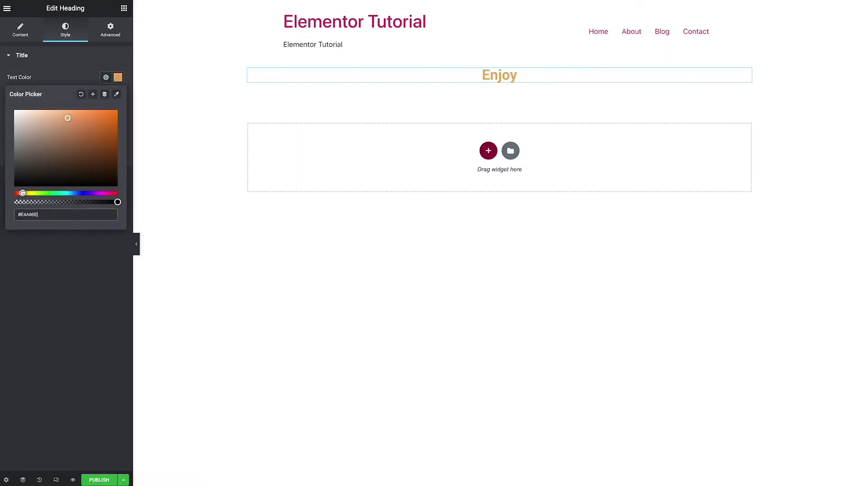
left_click_drag(102, 138, 110, 142)
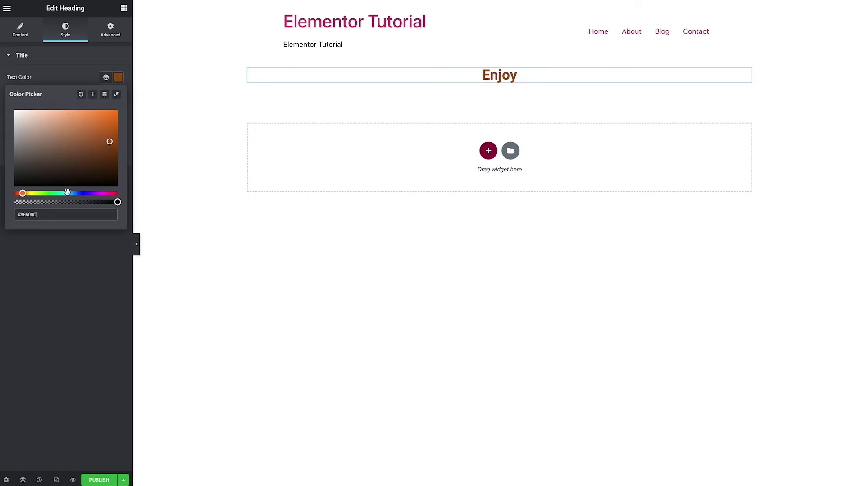
left_click_drag(28, 193, 32, 193)
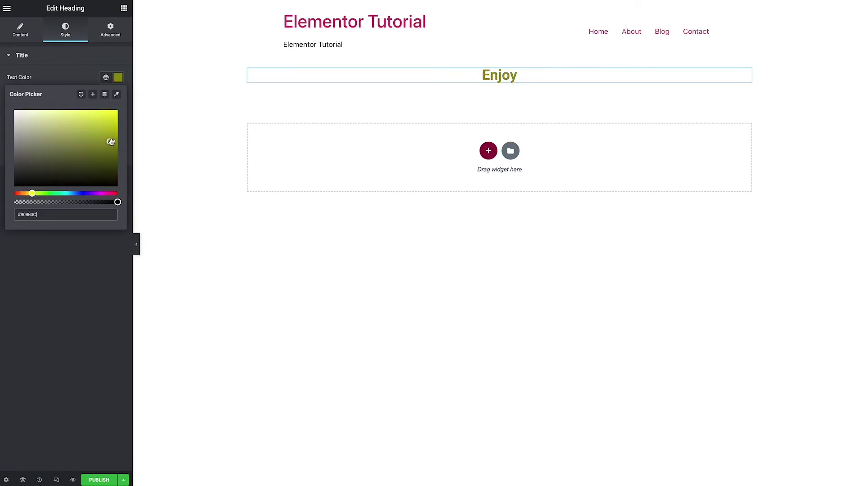
left_click_drag(111, 142, 117, 130)
left_click(114, 194)
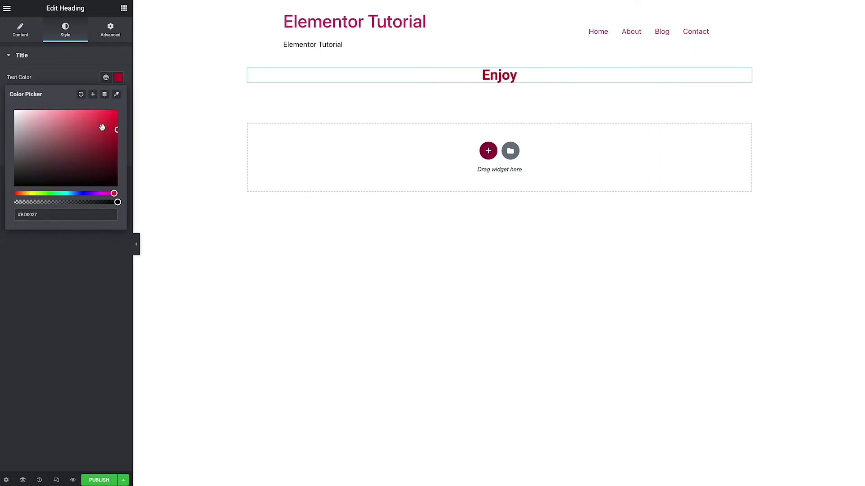
left_click_drag(116, 132, 112, 128)
left_click(71, 61)
left_click(84, 61)
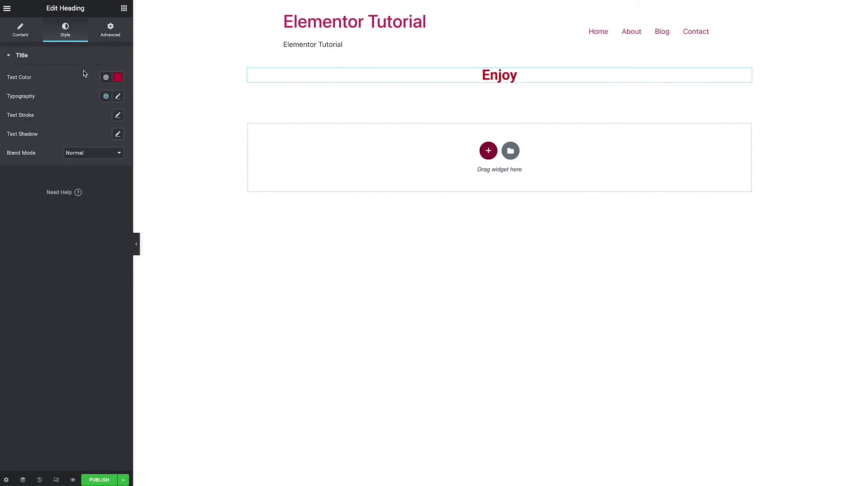
Set the heading's typography transform to Uppercase
left_click(117, 96)
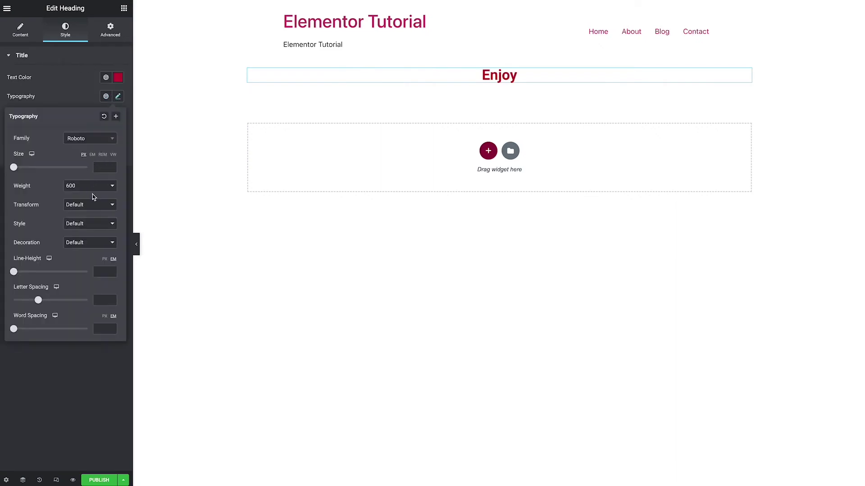
left_click(92, 207)
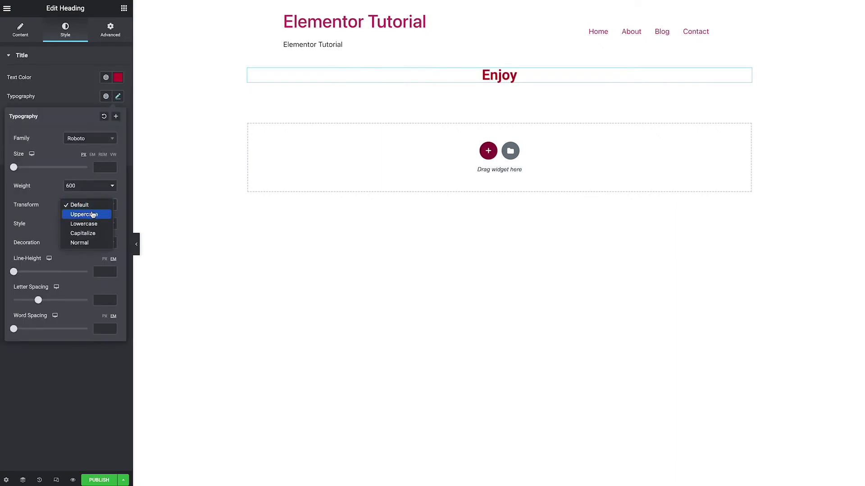
left_click(92, 215)
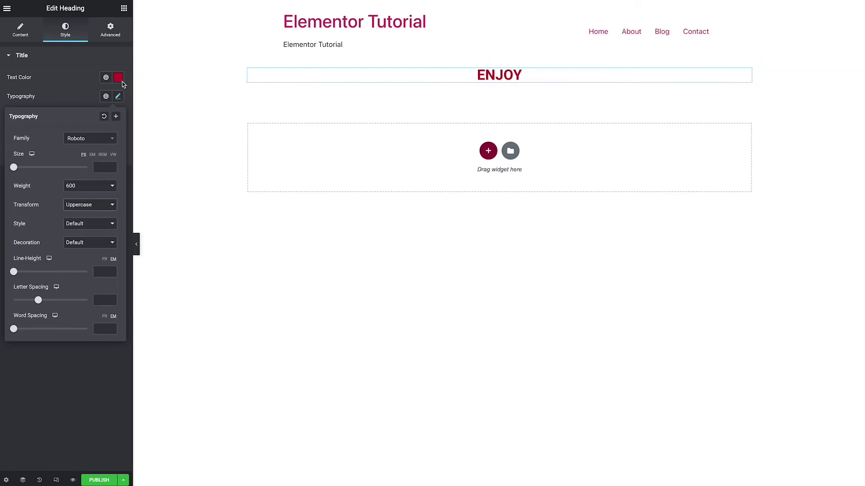
left_click(122, 31)
Add a Text Editor below the heading, replace its placeholder with the eBook description from the E-Book Special Free Offer notes, and append a line break in its source text
left_click(124, 8)
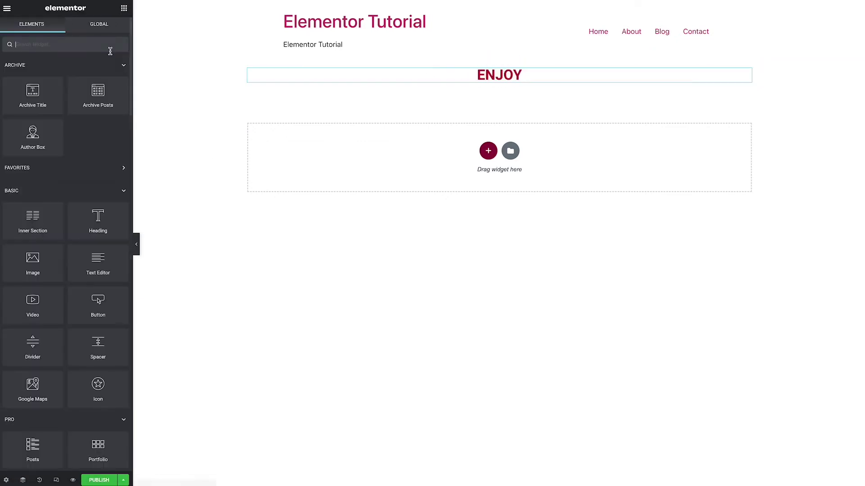
left_click_drag(100, 272, 545, 90)
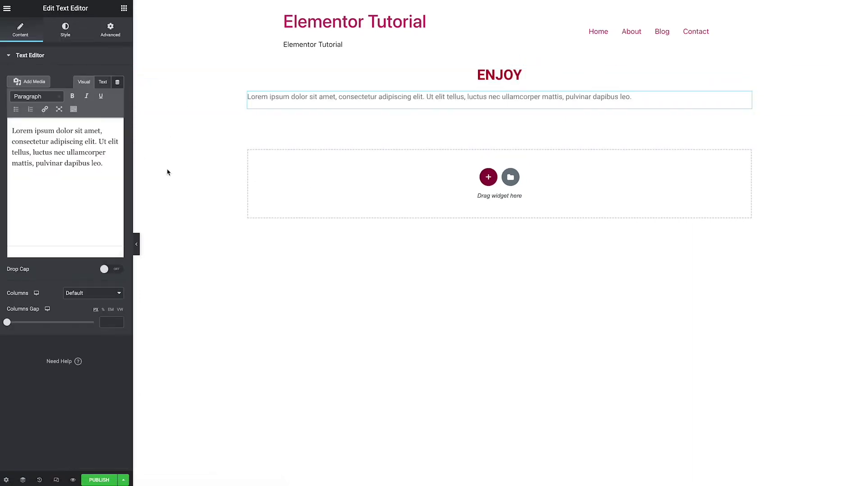
key("super+Tab")
left_click_drag(726, 276, 426, 269)
key("super+c")
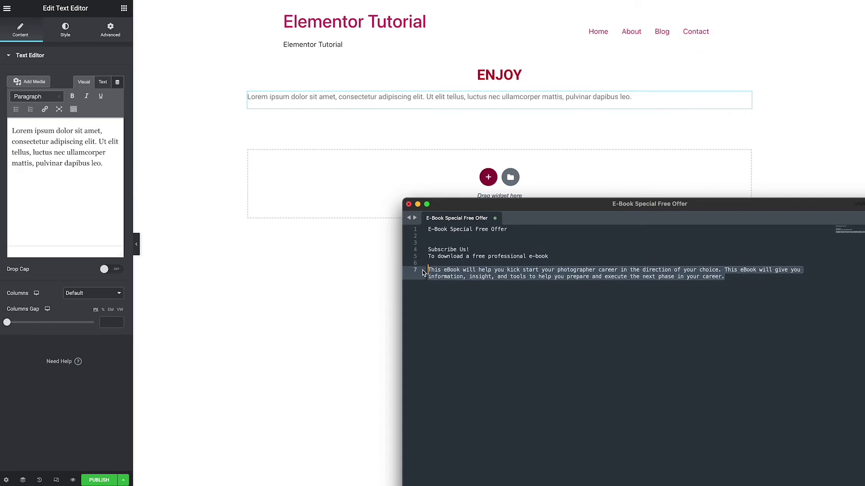
left_click(95, 194)
key("super+a")
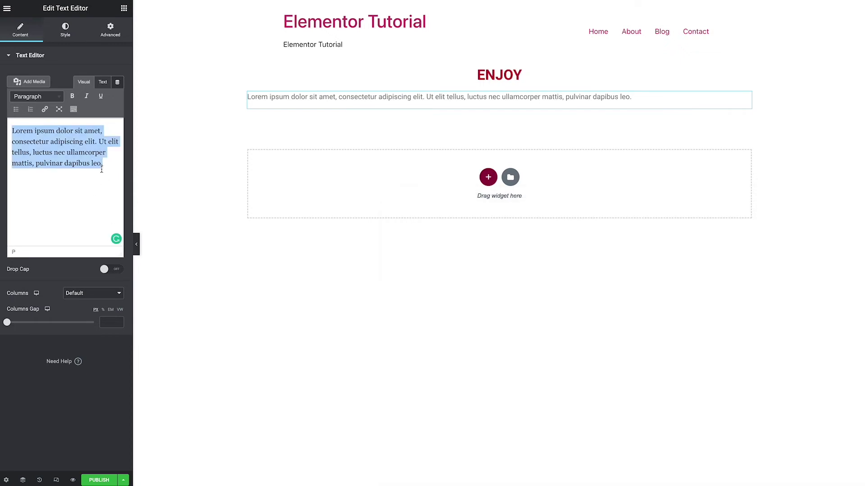
key("super+v")
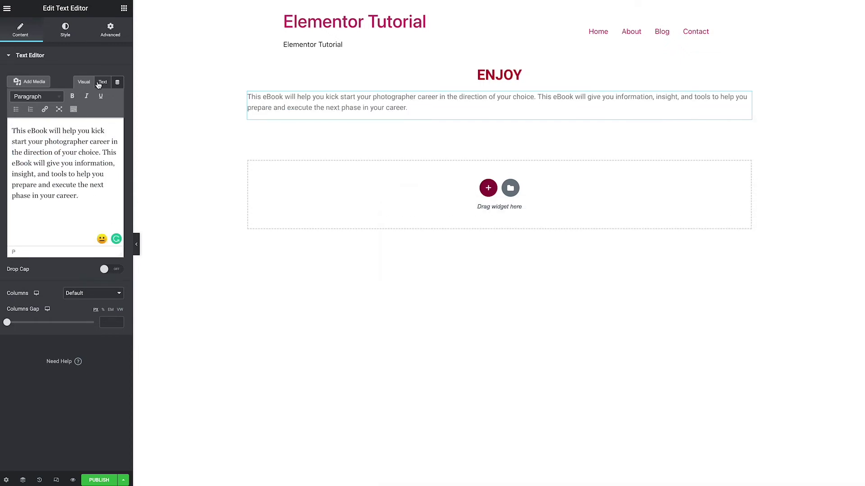
left_click(103, 82)
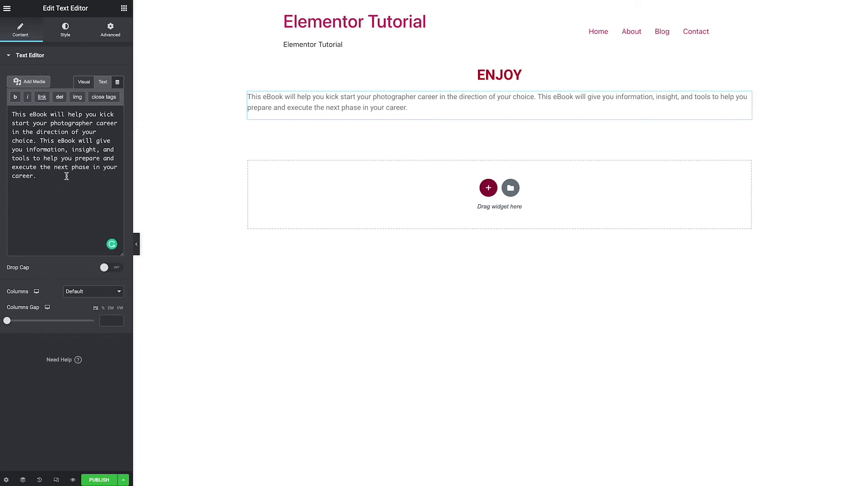
key("Return")
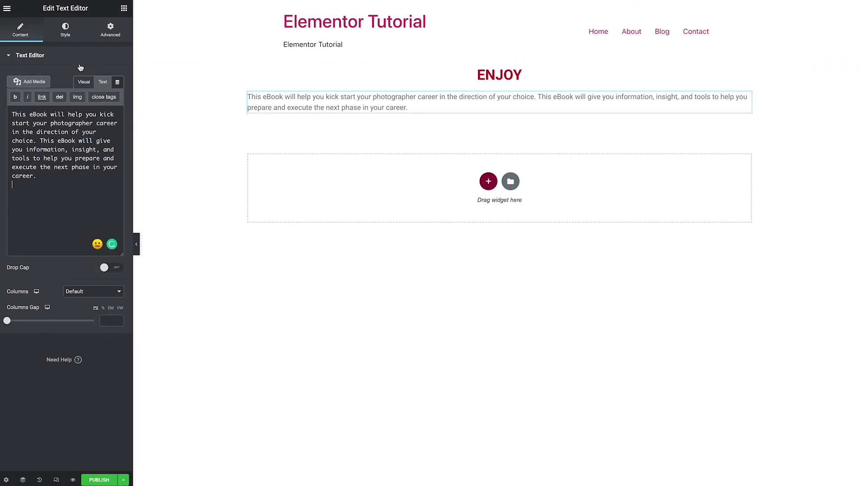
Set the description's text color to near-black (#090909) and center its alignment
left_click(77, 36)
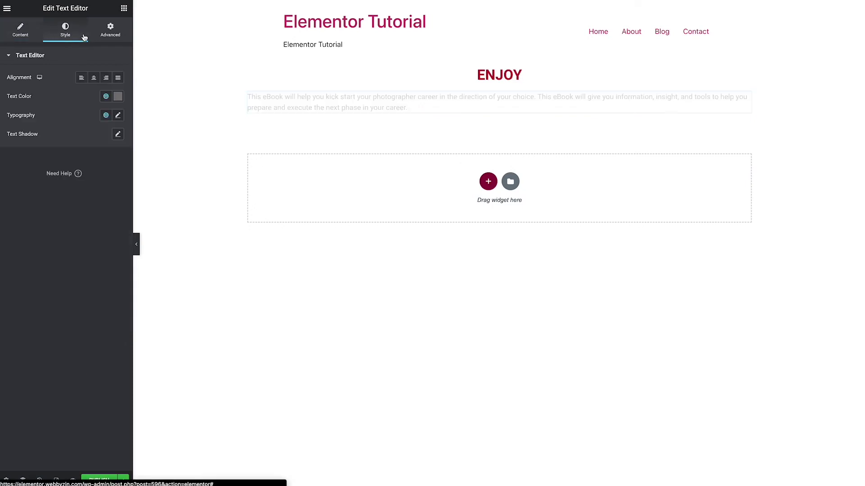
left_click(117, 97)
left_click_drag(52, 193, 10, 206)
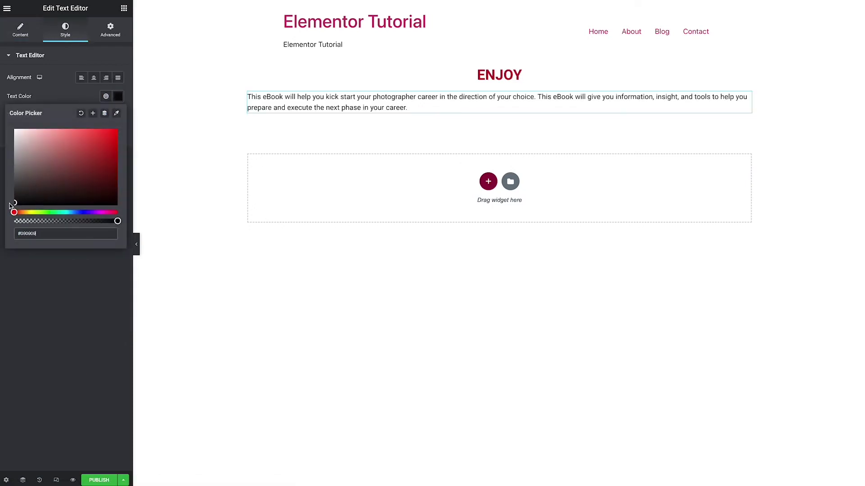
left_click(94, 78)
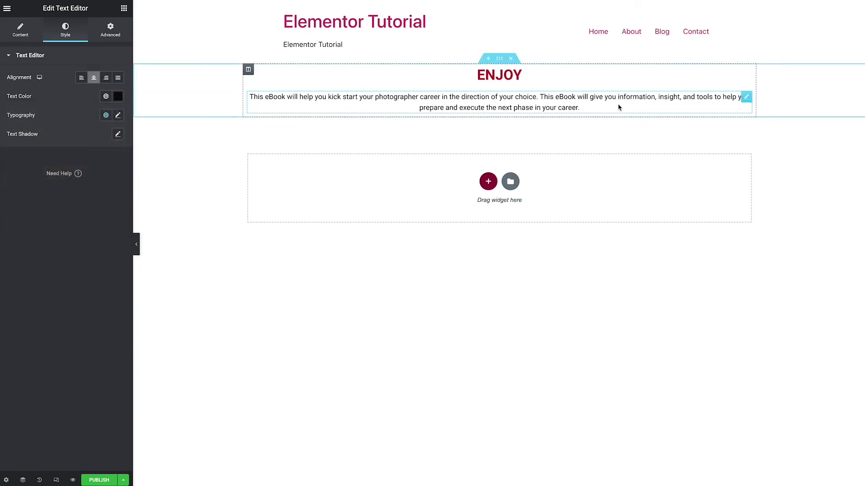
Find the Button widget and add it below the eBook description paragraph
left_click(123, 8)
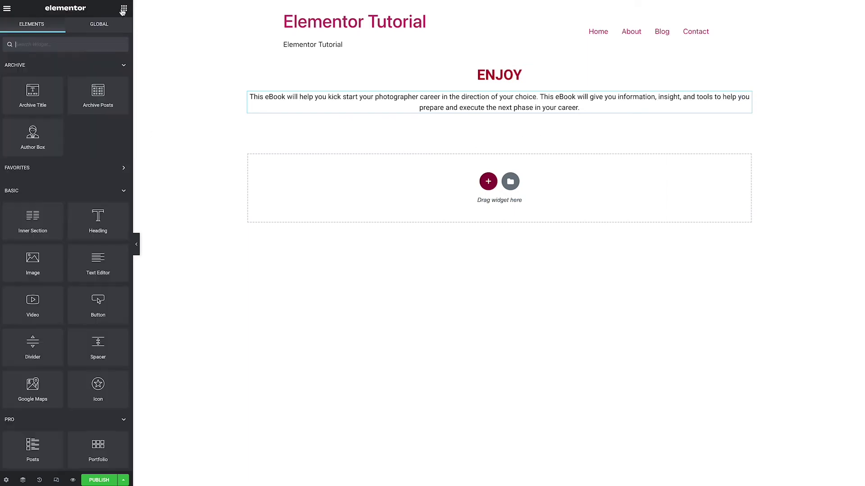
left_click(82, 47)
type("but")
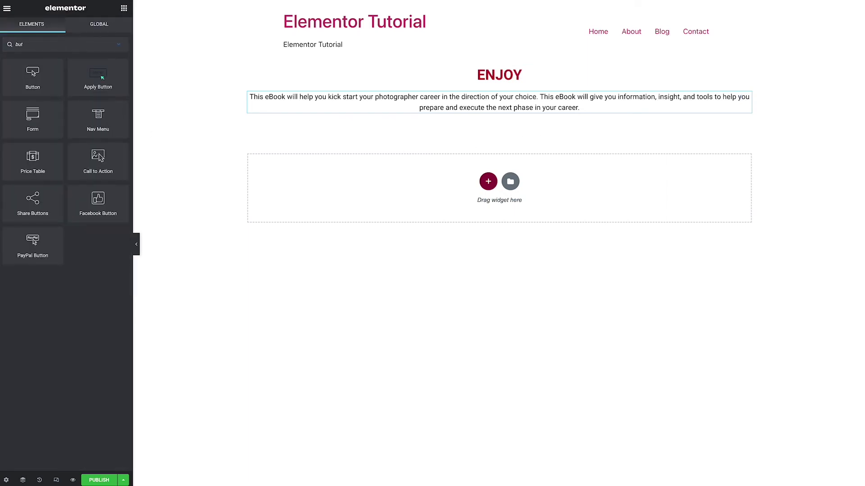
left_click_drag(41, 79, 487, 115)
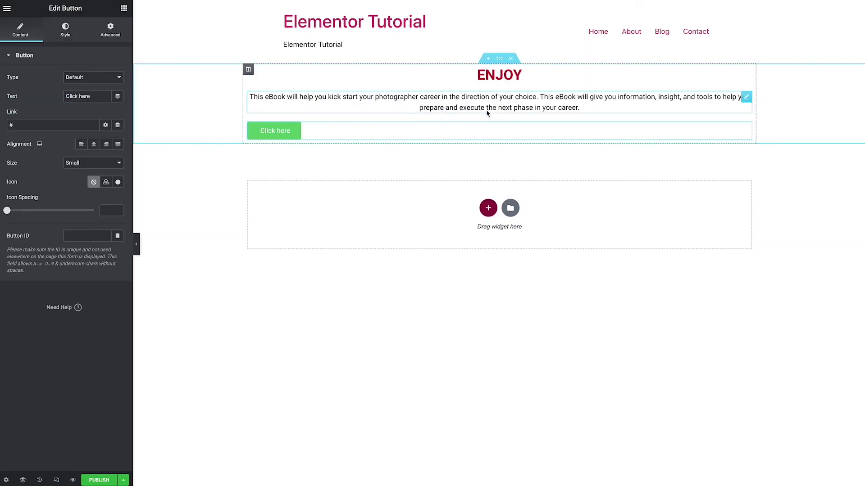
Set the button's text to "Download File"
triple_click(94, 97)
type("Do")
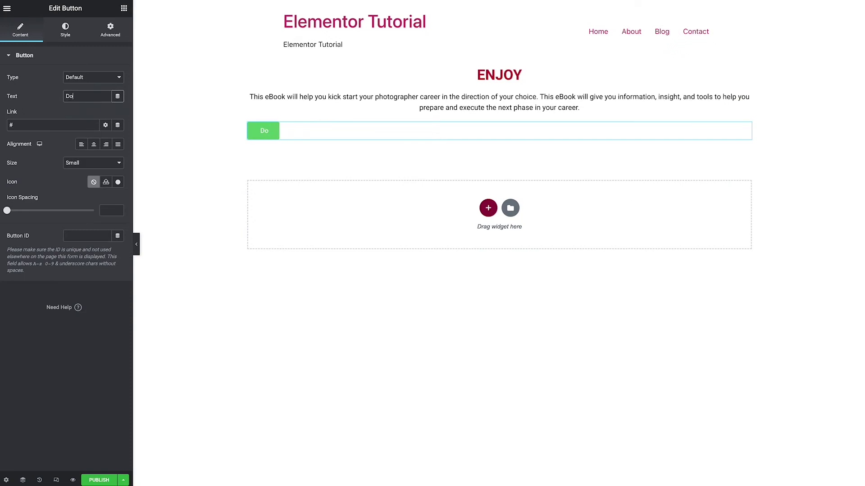
type("wnload F")
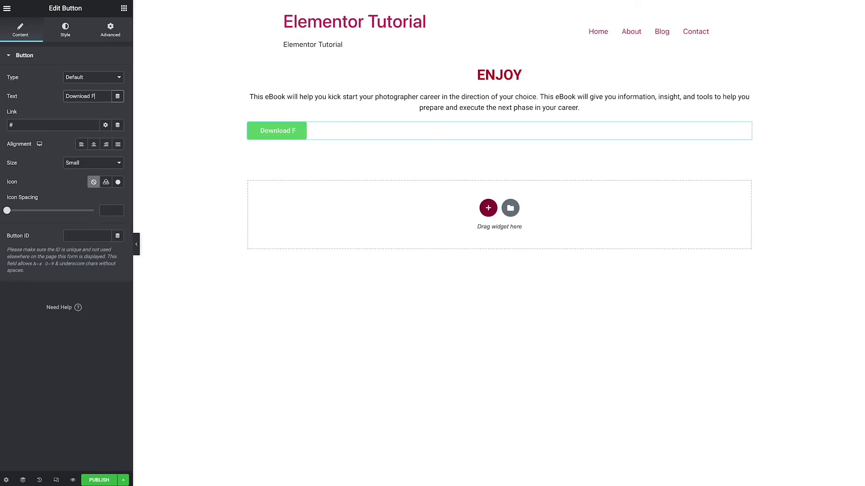
type("ile")
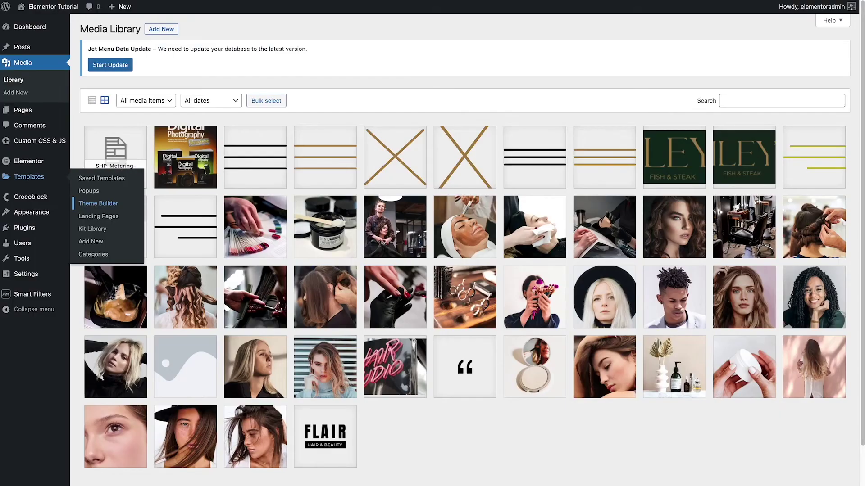
In the WordPress Media Library, copy the file URL of SHP-Metering-Mode-Cheat-Sheet-and-Guide.pdf without its domain, starting from /wp-content
left_click(136, 140)
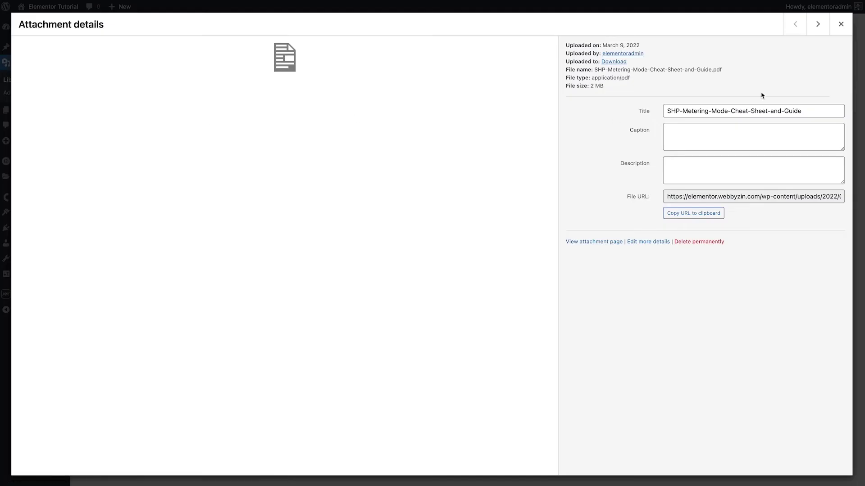
left_click(840, 24)
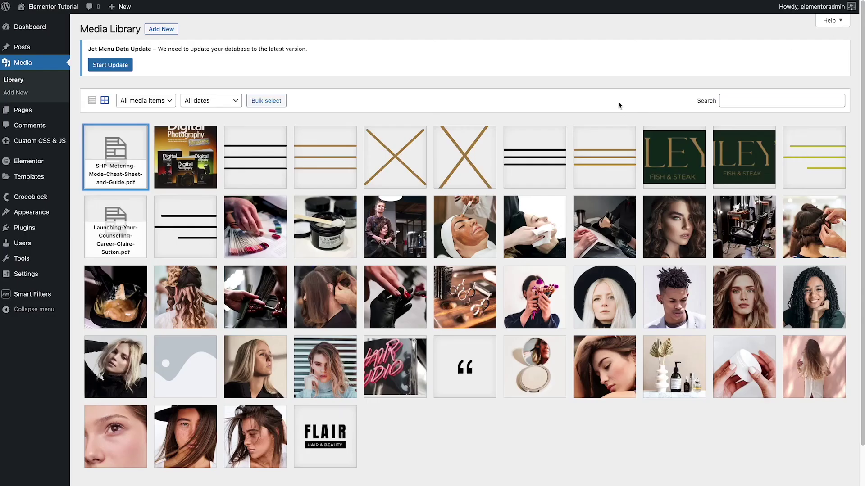
left_click(111, 159)
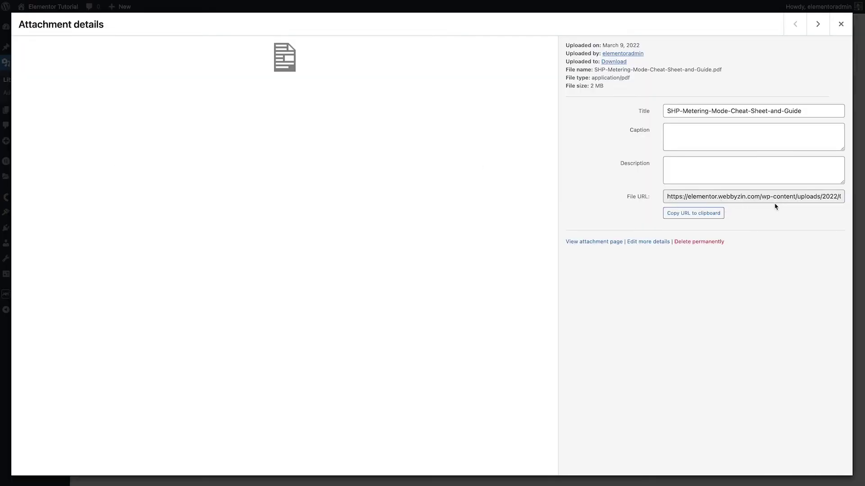
left_click(760, 196)
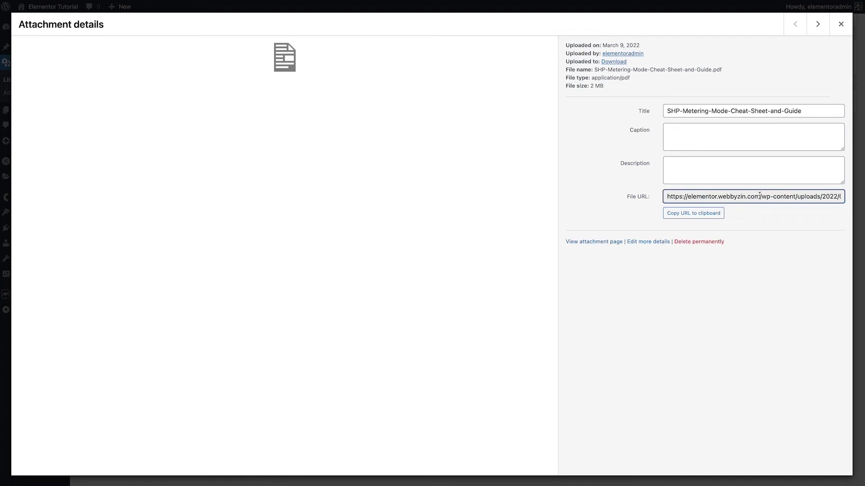
left_click_drag(759, 196, 659, 200)
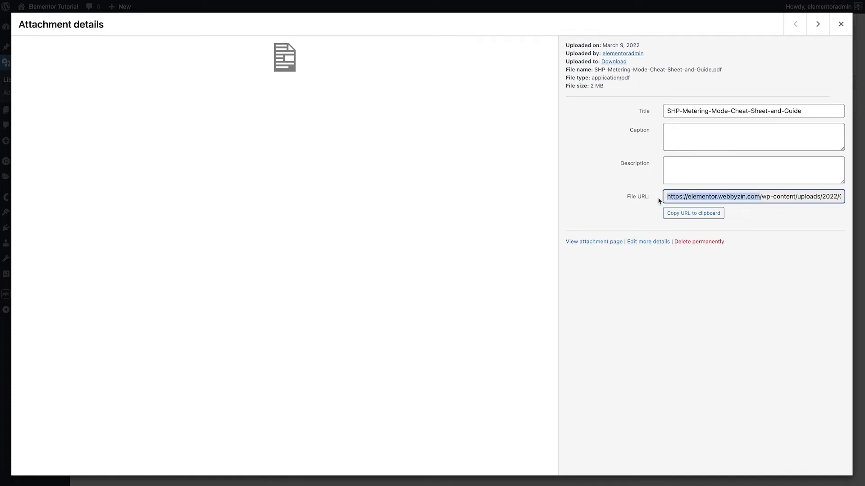
left_click(772, 207)
left_click(759, 196)
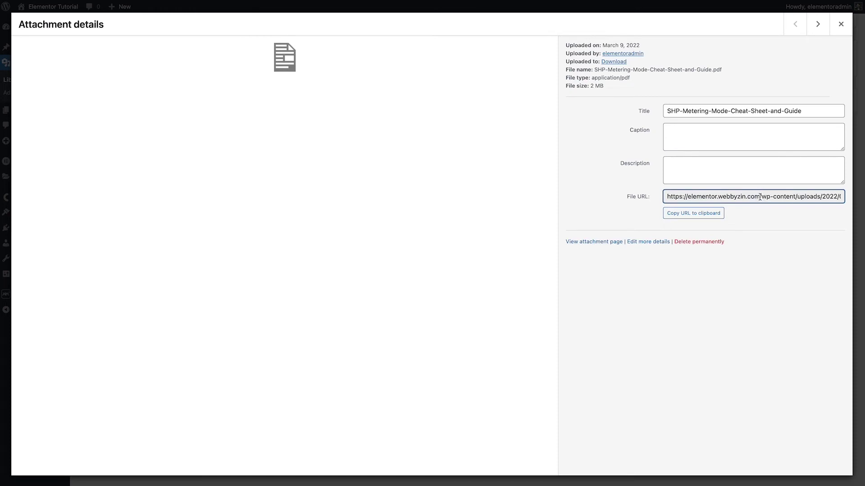
left_click_drag(768, 198, 843, 197)
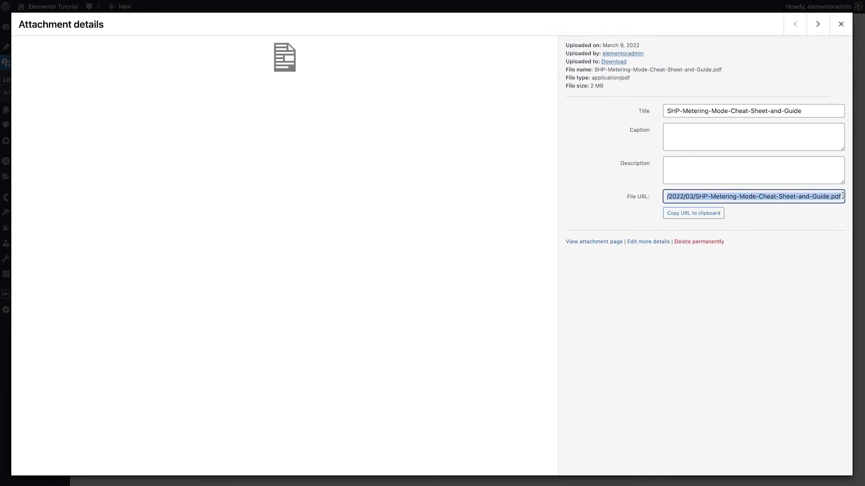
right_click(818, 199)
left_click(748, 217)
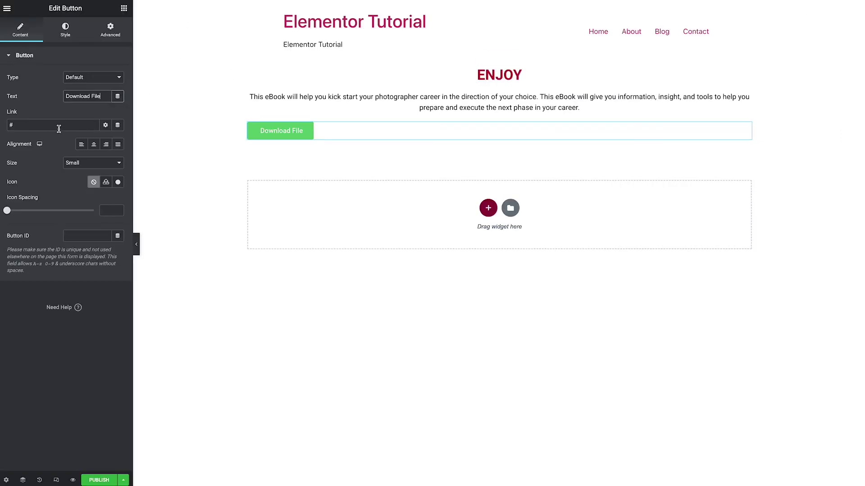
Paste the copied /wp-content/uploads/2022/03 PDF path as the button's link in Elementor and make it open in a new window
left_click(58, 126)
key("ctrl+v")
key("ctrl+a")
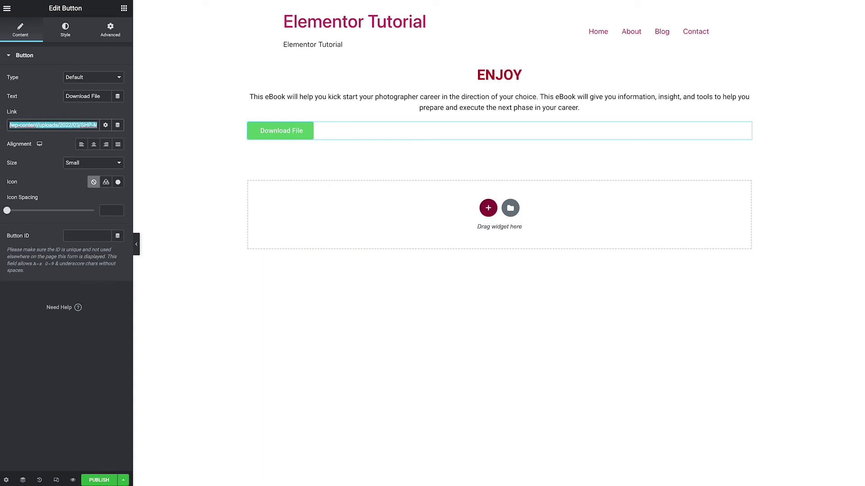
left_click(18, 128)
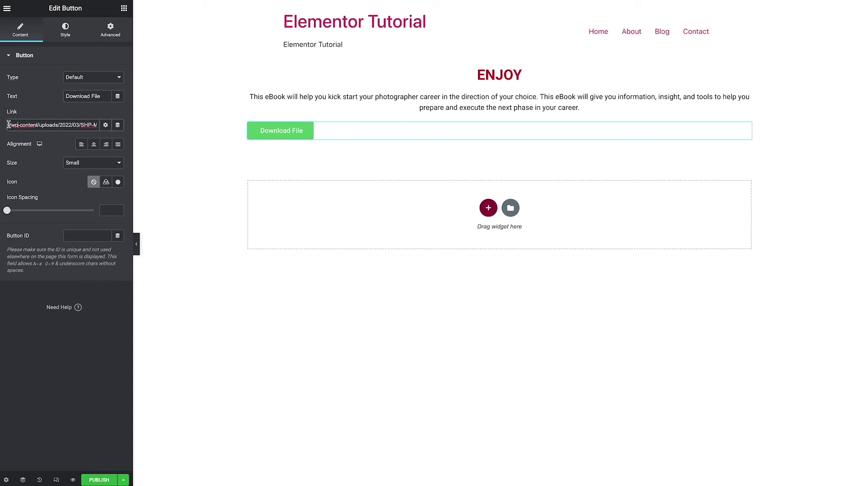
left_click(7, 126)
left_click(10, 124)
left_click_drag(31, 124, 85, 123)
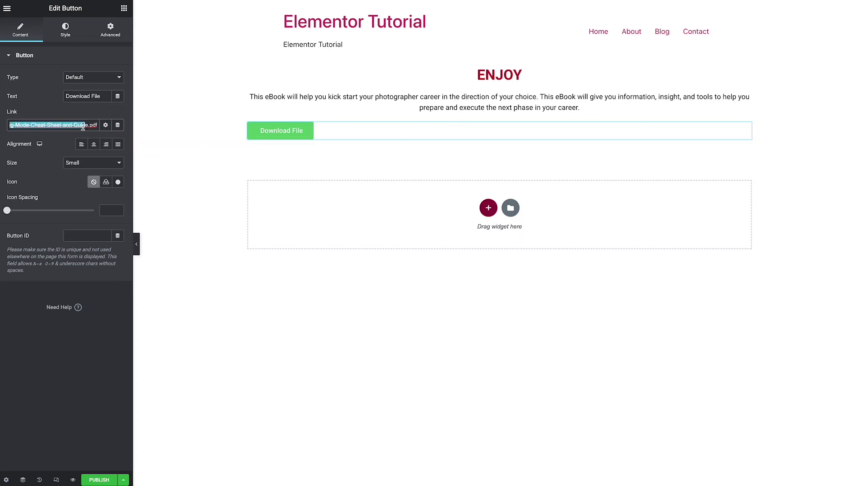
left_click(105, 125)
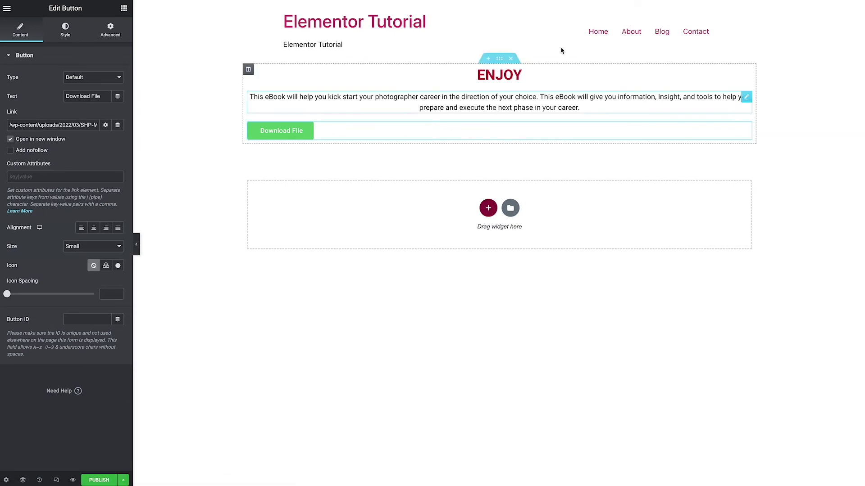
Center the button and set its normal background color to teal (about #1BA1BA)
left_click(94, 229)
left_click(63, 31)
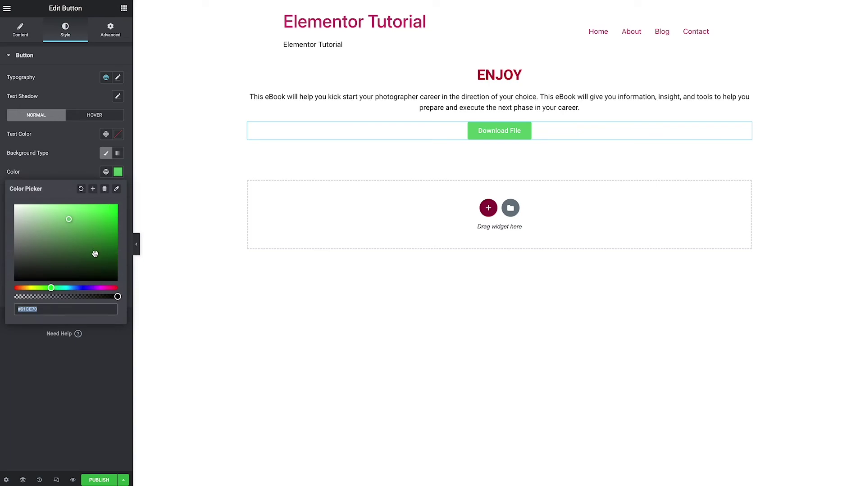
left_click_drag(79, 288, 85, 288)
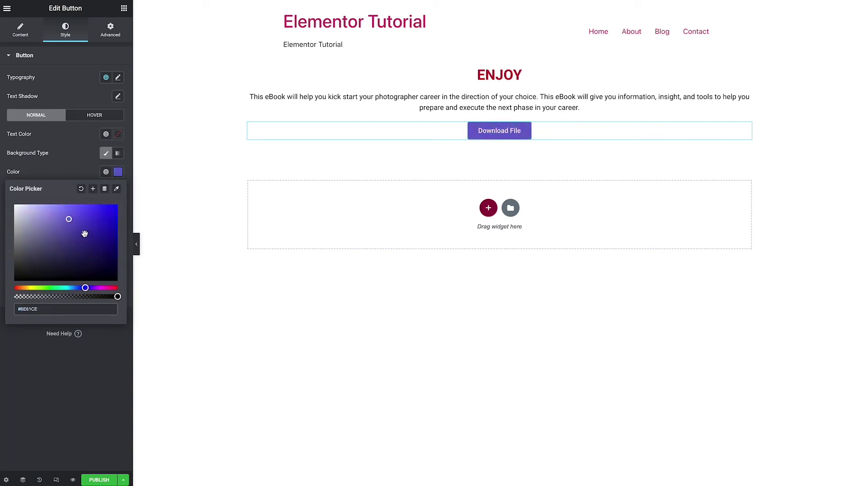
left_click_drag(70, 218, 89, 216)
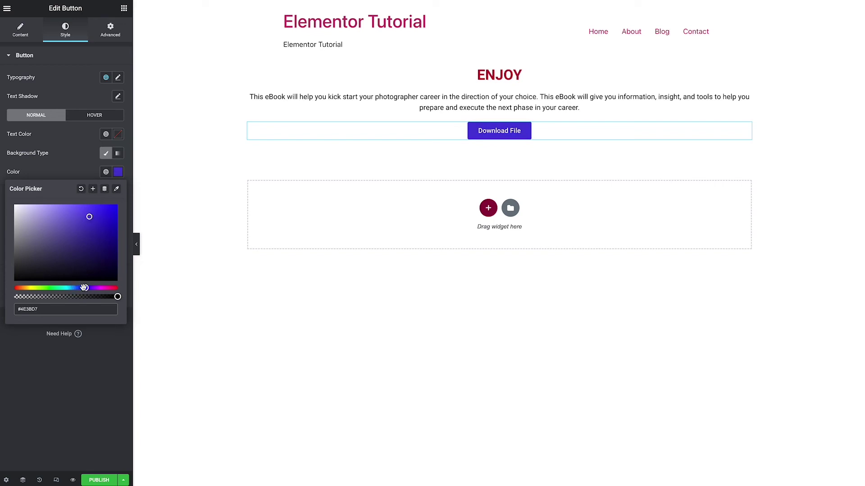
left_click_drag(85, 288, 69, 288)
mouse_move(87, 229)
left_mouse_down()
mouse_move(88, 218)
mouse_move(98, 235)
mouse_move(102, 225)
left_mouse_up()
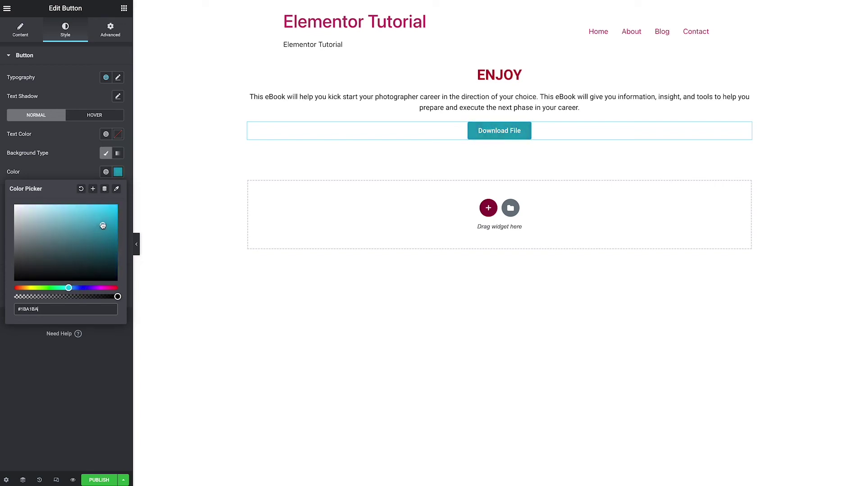
left_click(85, 175)
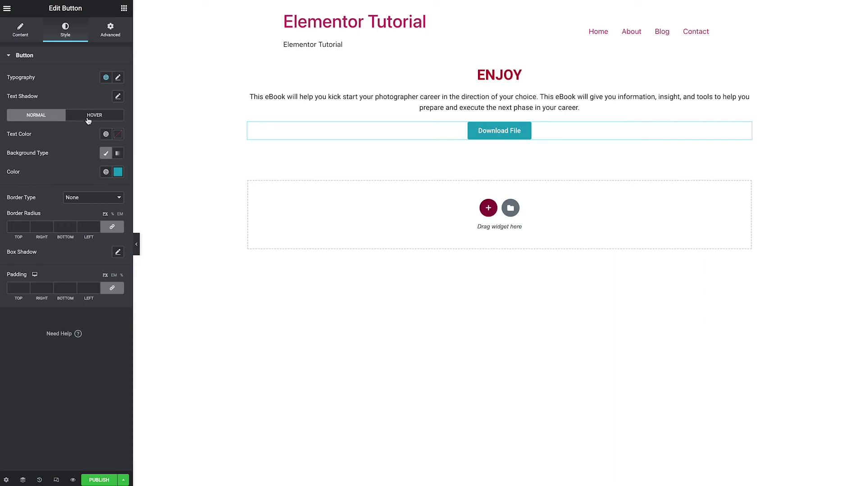
Set the button's typography transform to Uppercase and its border radius to 0 on all corners
left_click(118, 78)
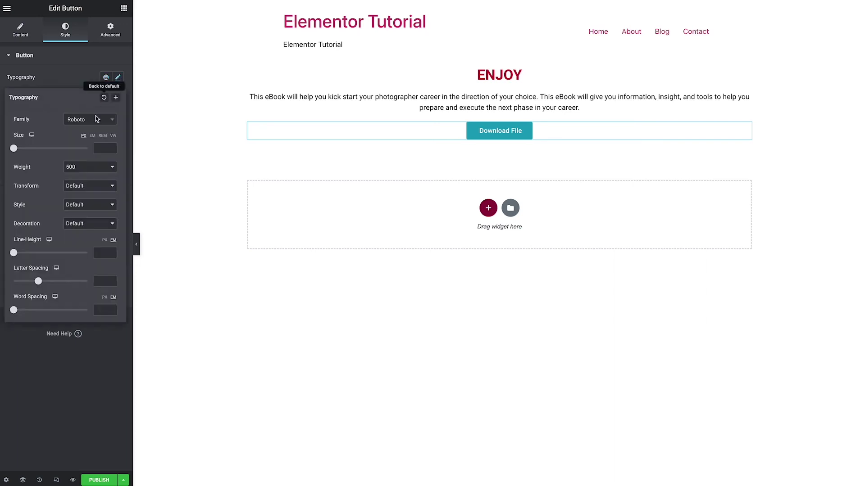
left_click(94, 186)
left_click(86, 196)
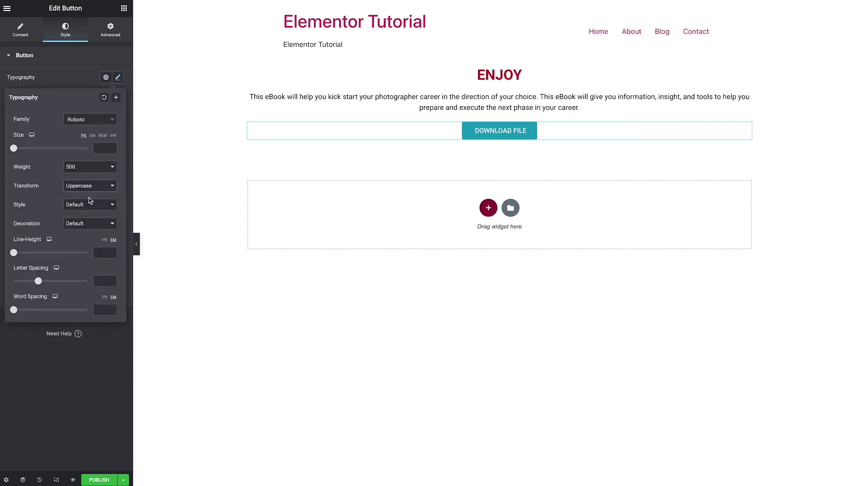
left_click(68, 80)
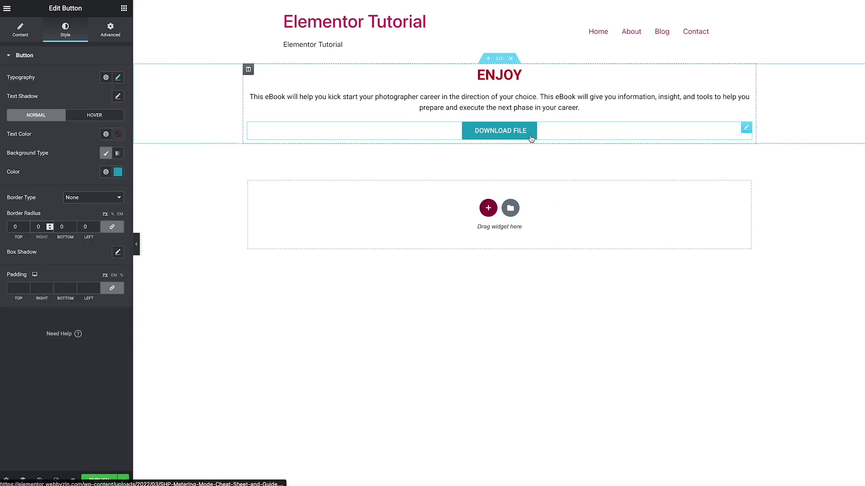
Set the button's hover background color to black (#000000) and return to its normal-state style
left_click(100, 116)
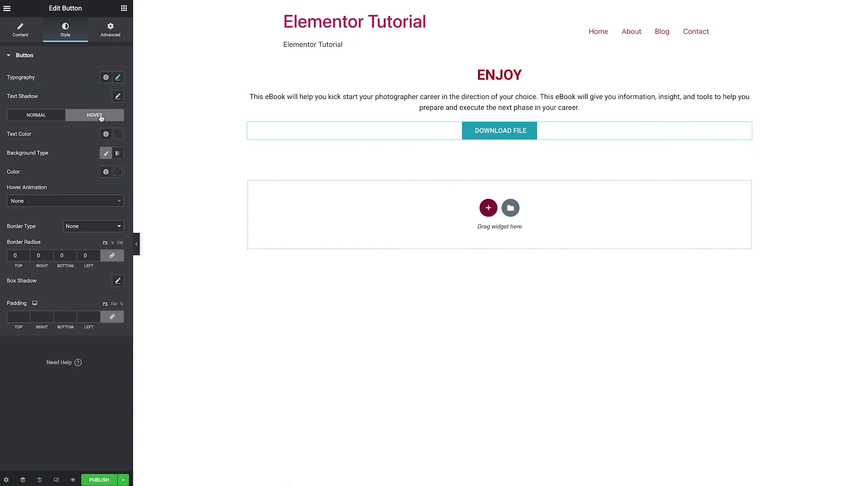
left_click(118, 173)
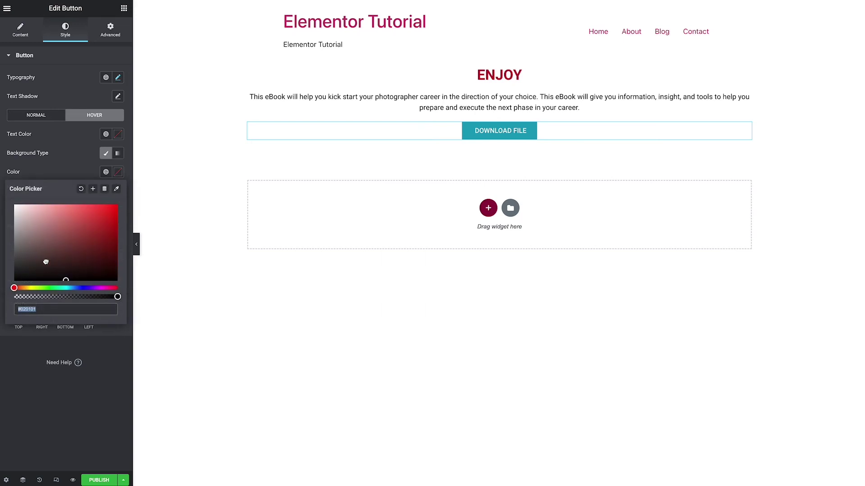
left_click(15, 279)
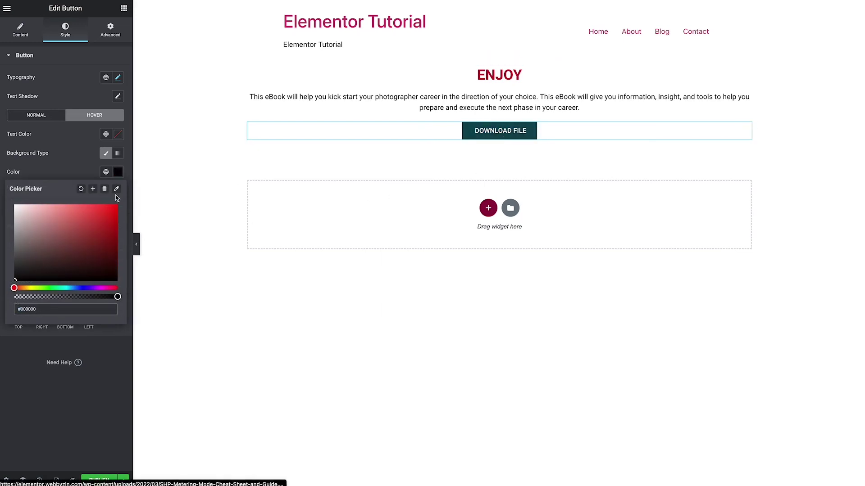
left_click(15, 116)
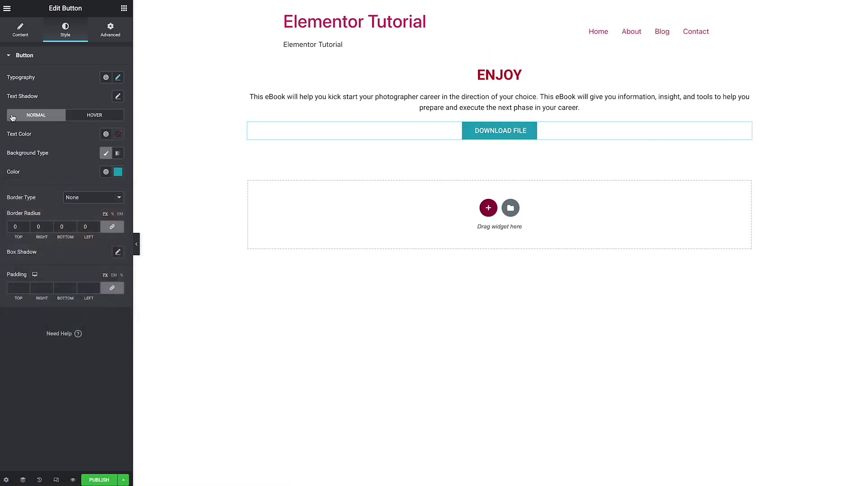
Publish the template without display conditions and exit to the WordPress dashboard
left_click(98, 481)
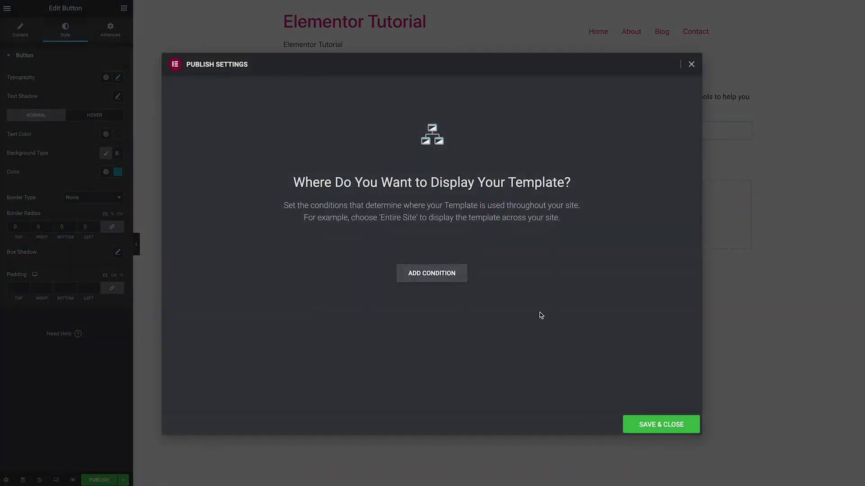
left_click(658, 428)
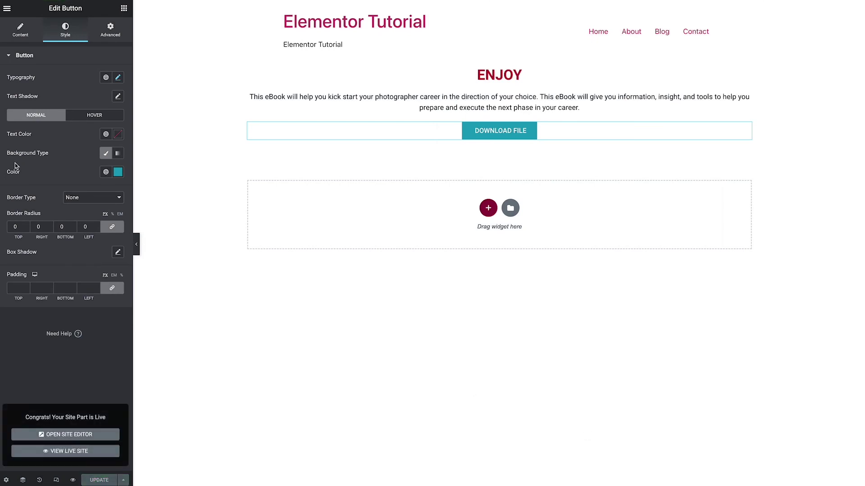
left_click(7, 8)
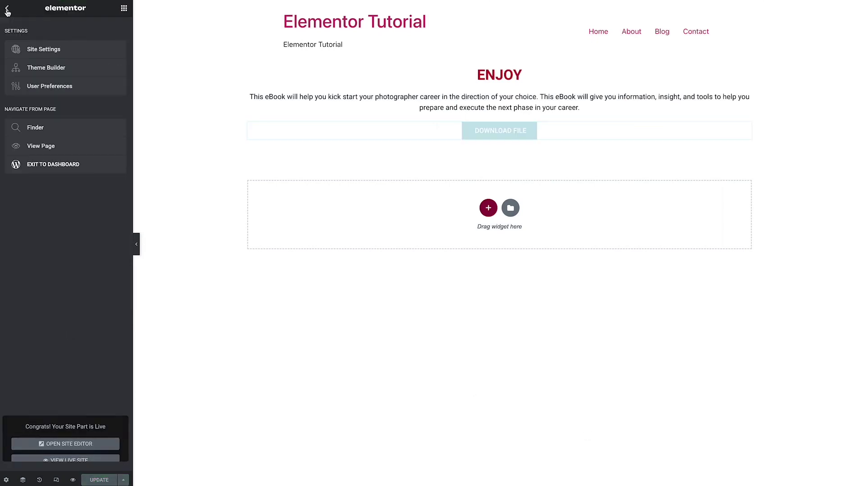
left_click(54, 171)
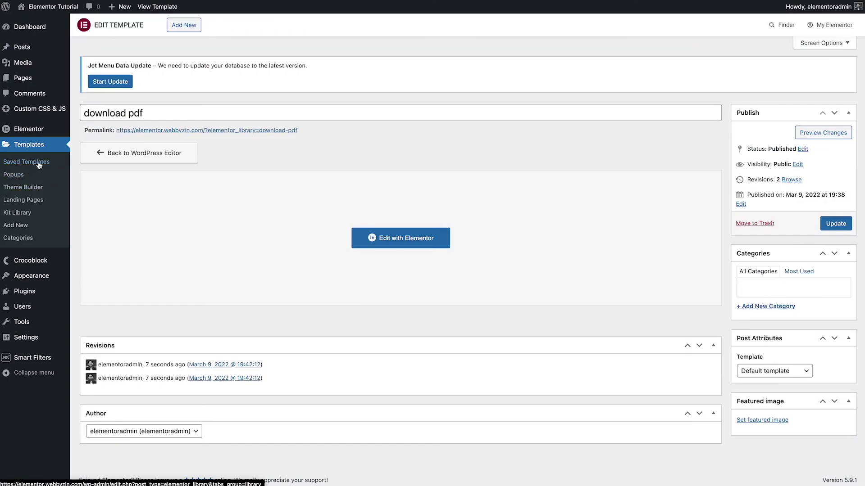
List all saved templates and copy the shortcode of the "download pdf" template
left_click(40, 166)
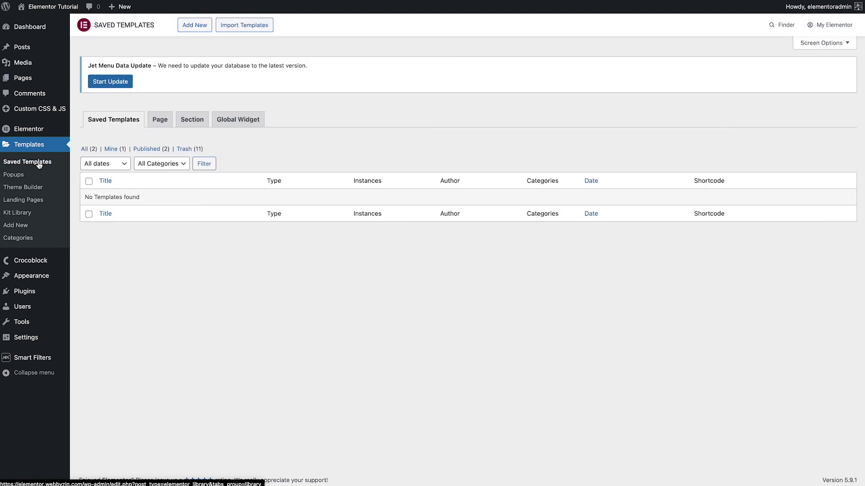
left_click(88, 150)
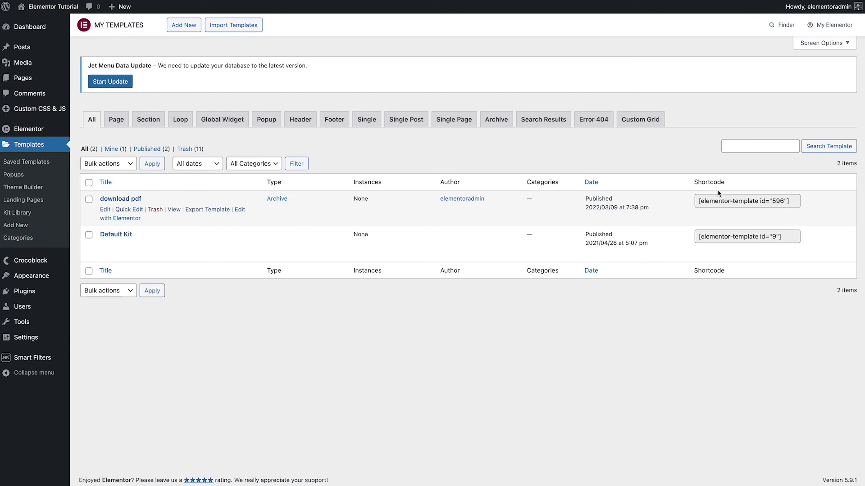
left_click(794, 201)
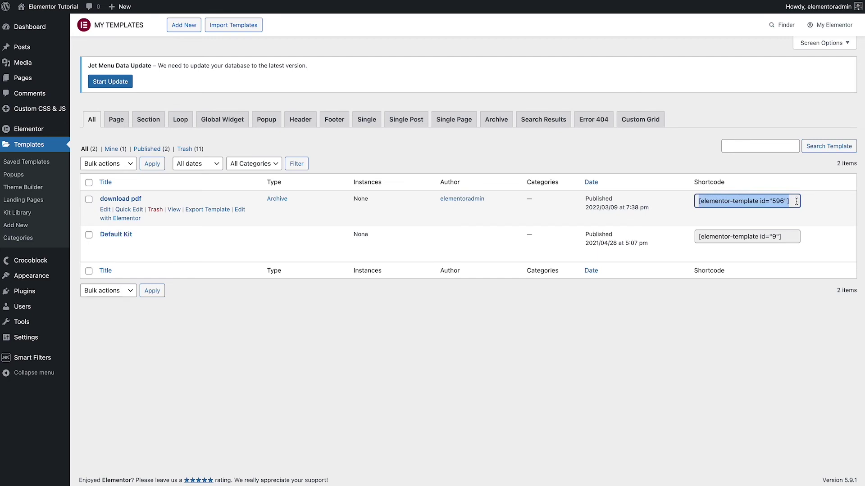
right_click(769, 207)
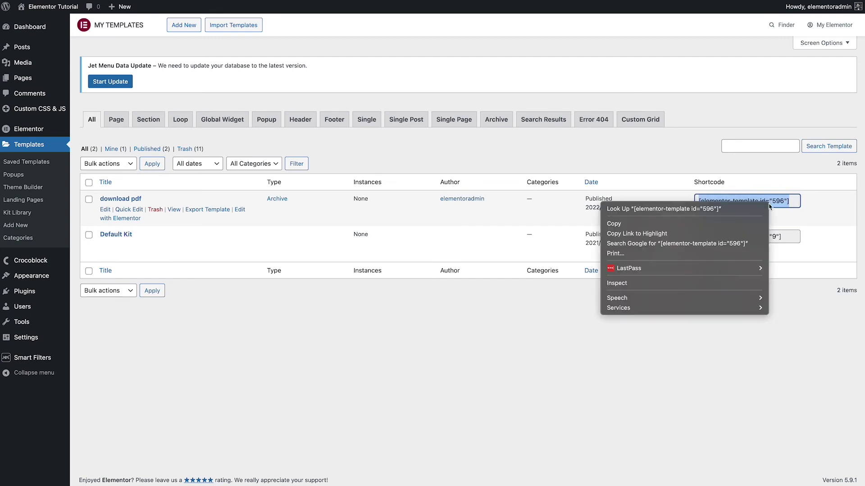
left_click(725, 223)
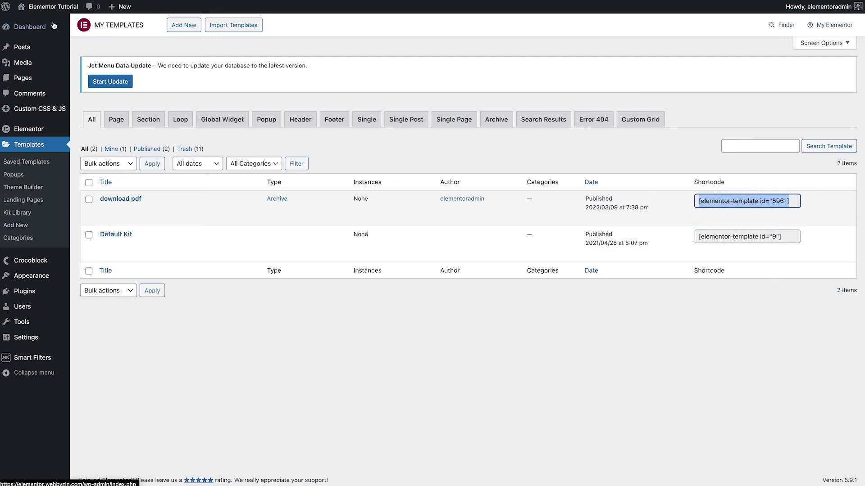
Visit the live site and open the "E-Book Special Free Offer" page for editing with Elementor
mouse_move(38, 6)
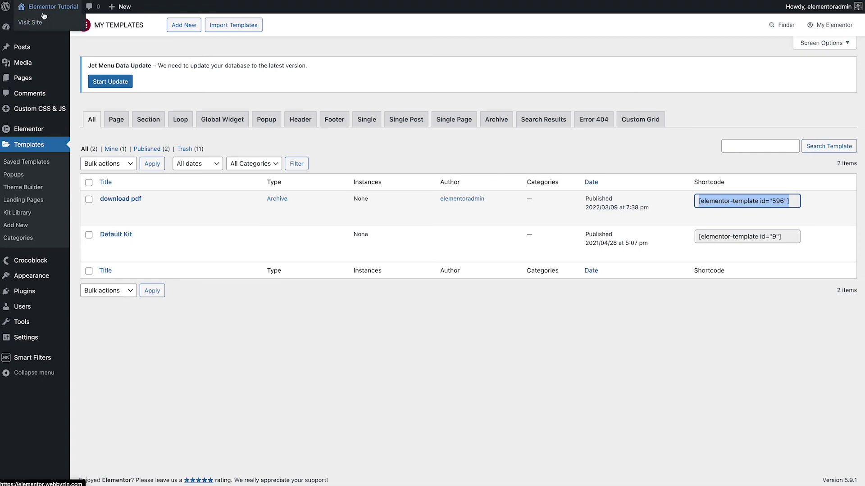
left_click(31, 22)
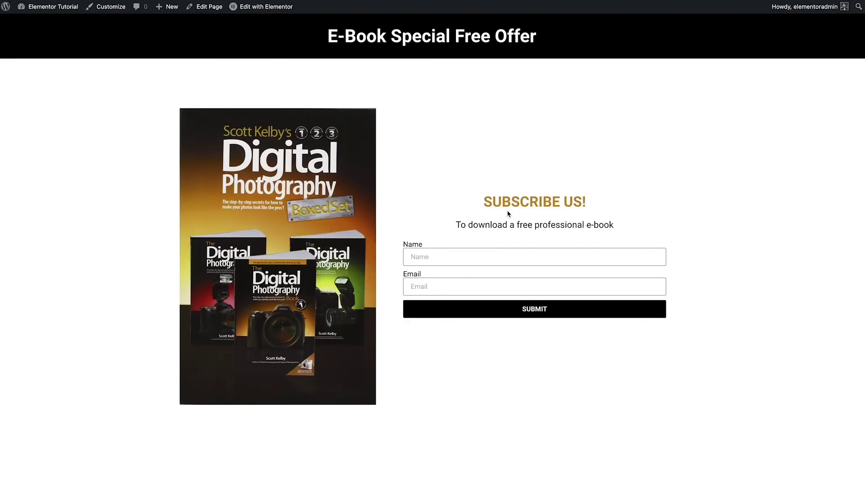
left_click(263, 12)
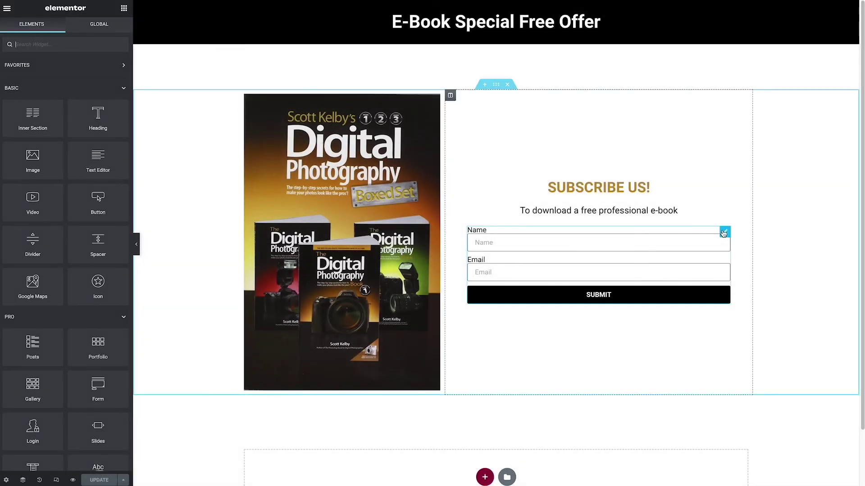
Paste the shortcode [elementor-template id="596"] as the form's custom success message template and update the page
left_click(723, 233)
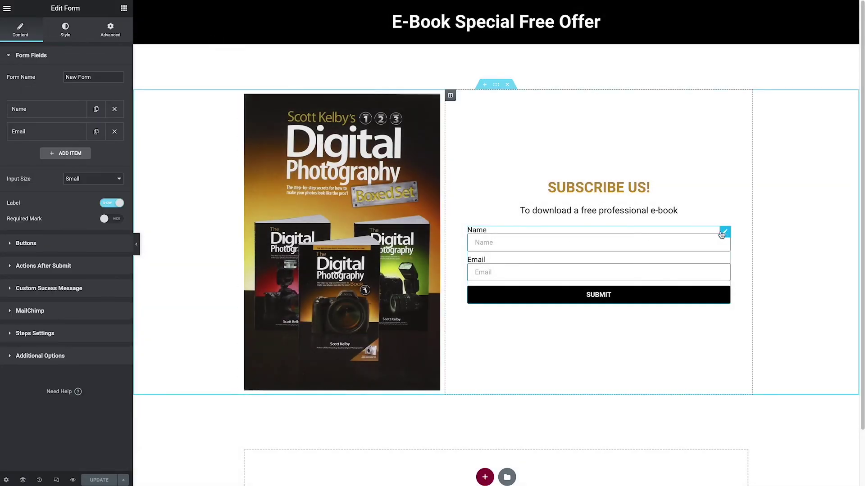
left_click(60, 291)
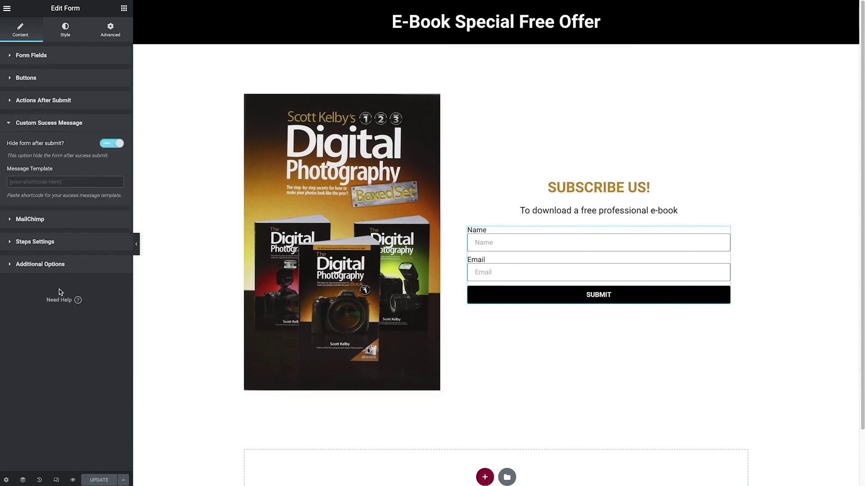
left_click(77, 182)
right_click(77, 182)
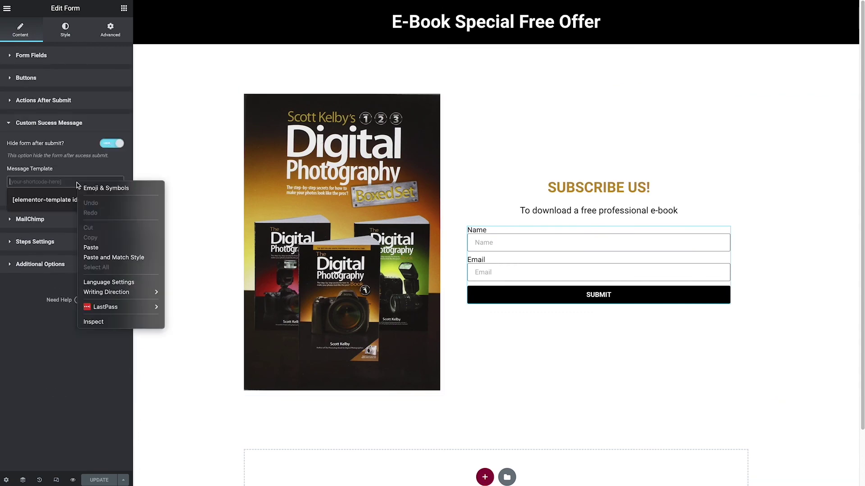
left_click(99, 250)
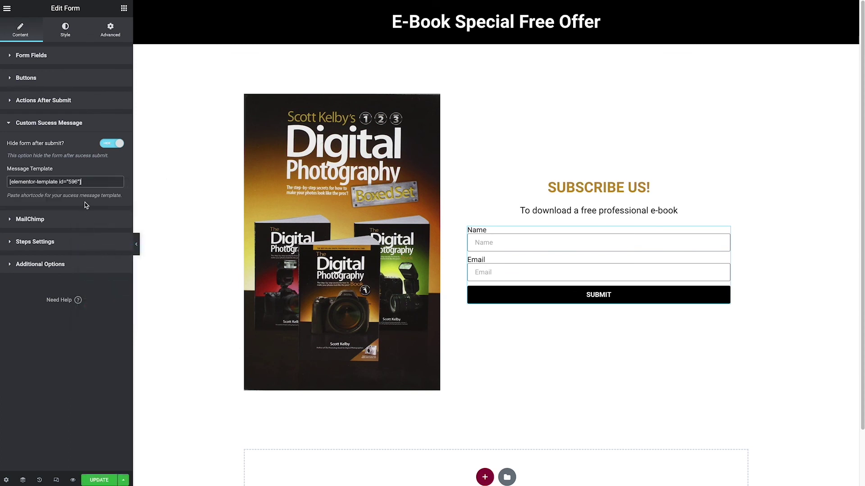
left_click(99, 480)
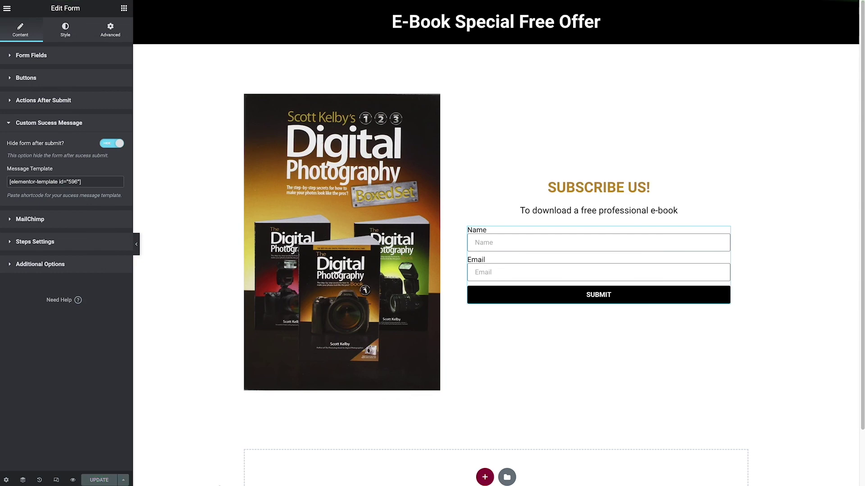
Preview the page and submit the subscription form with a test subscriber's name and e-mail address
left_click(73, 480)
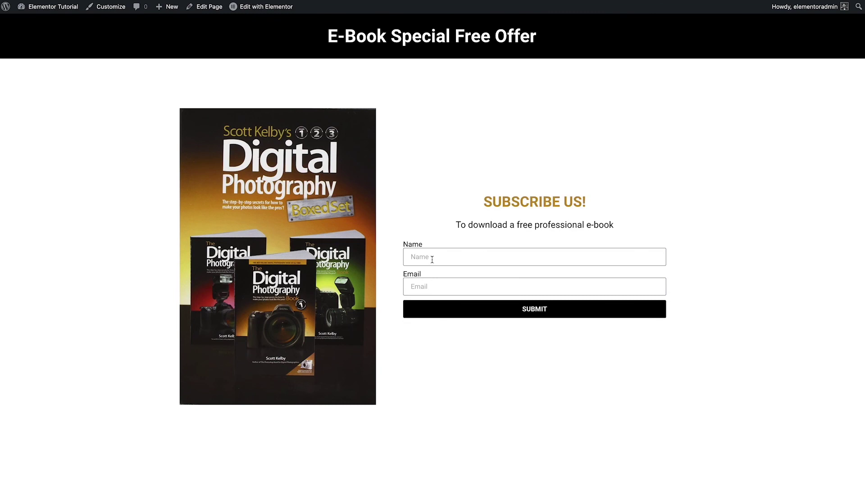
left_click(447, 251)
type("z")
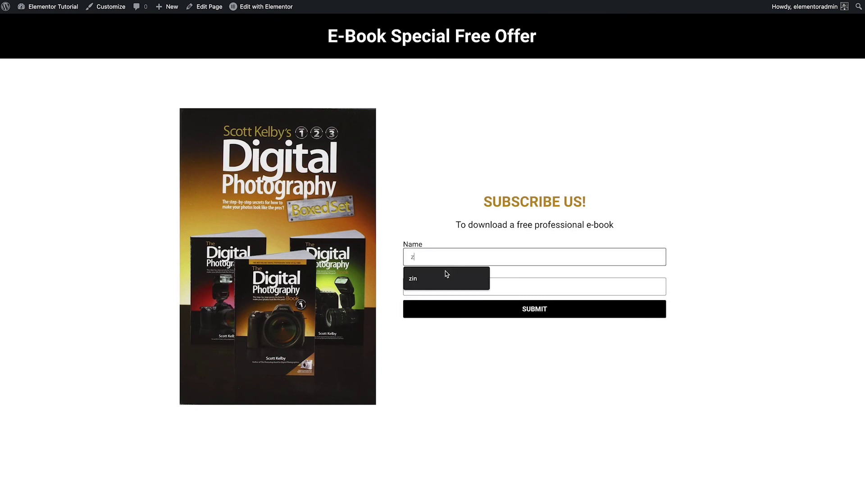
left_click(434, 277)
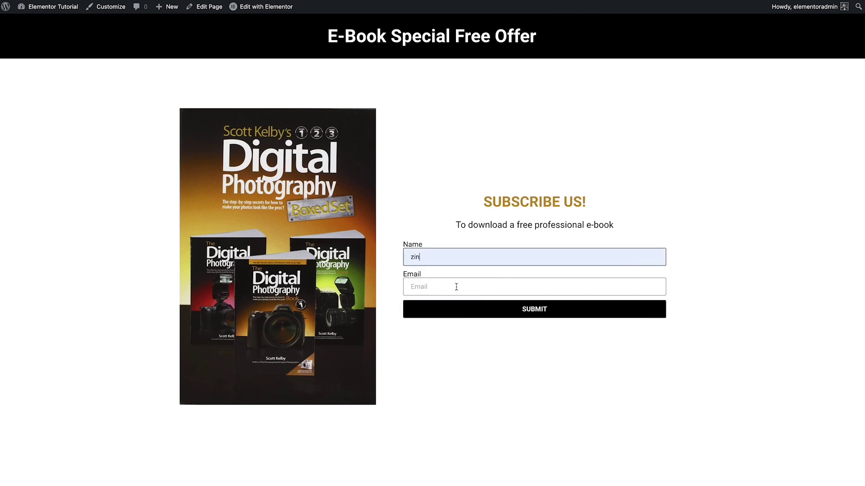
left_click(457, 287)
left_click(445, 338)
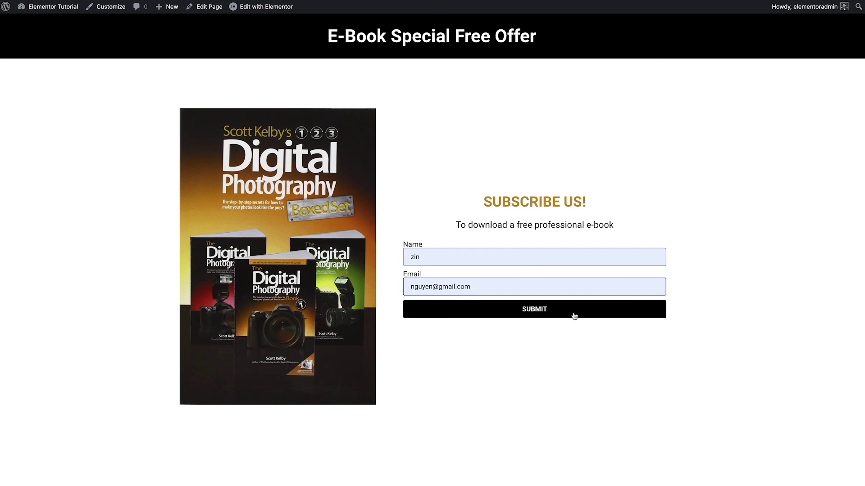
left_click(534, 311)
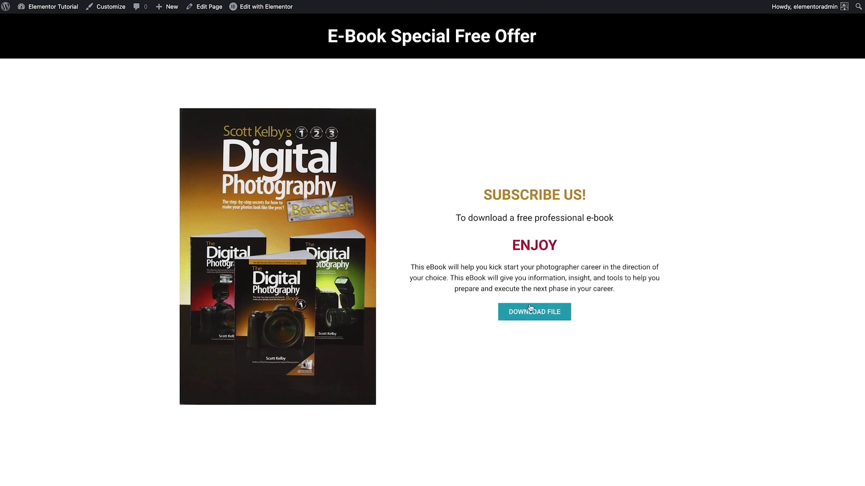
Open the e-book PDF from the success message's Download File button and save it to the Desktop
left_click_drag(506, 247, 588, 253)
left_click(429, 268)
left_click(535, 314)
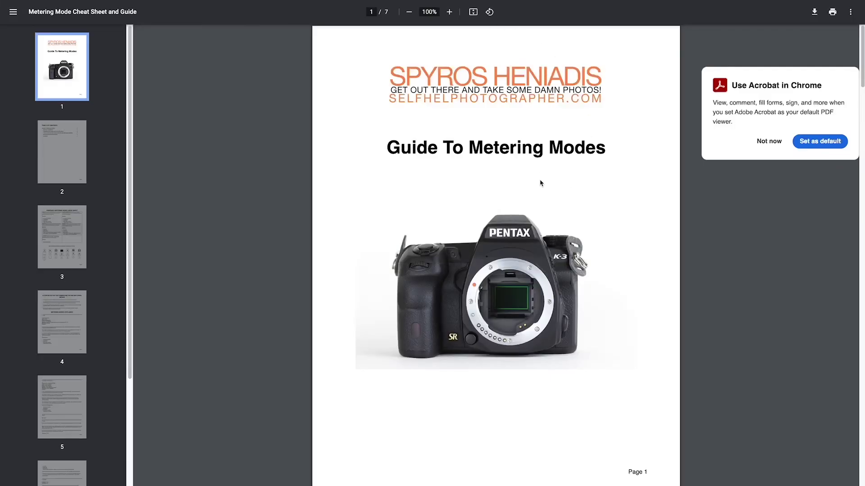
left_click(769, 141)
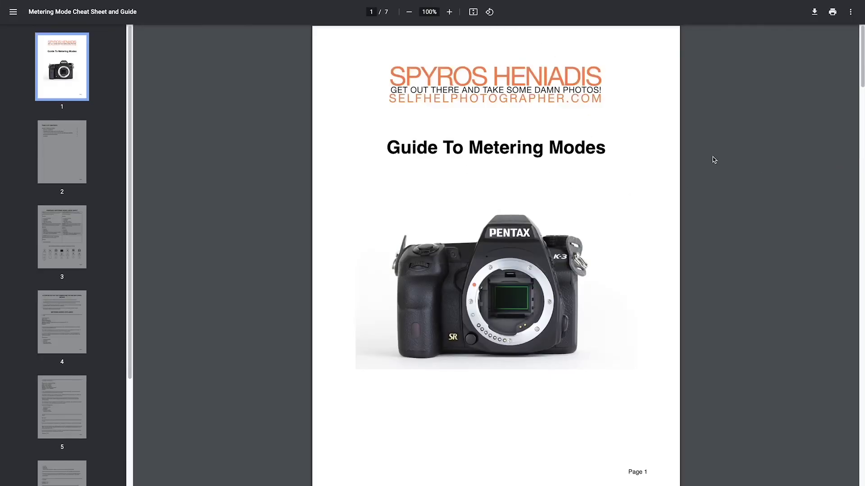
left_click(813, 14)
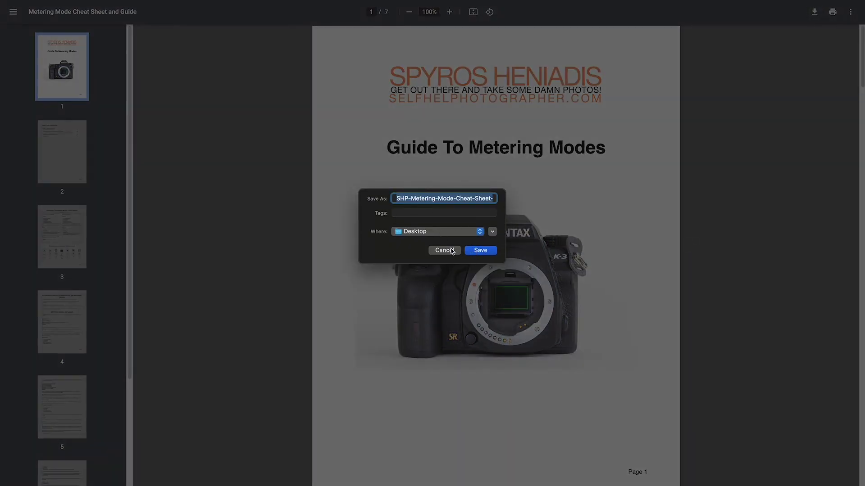
left_click(489, 253)
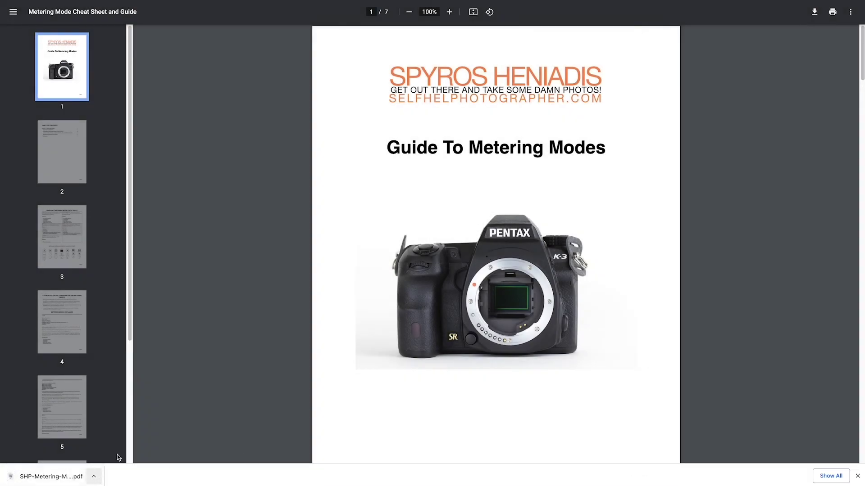
Switch to Mailchimp by searching for "mailchimp login" and log in with the prefilled account credentials
key("ctrl+w")
key("ctrl+l")
type("mai")
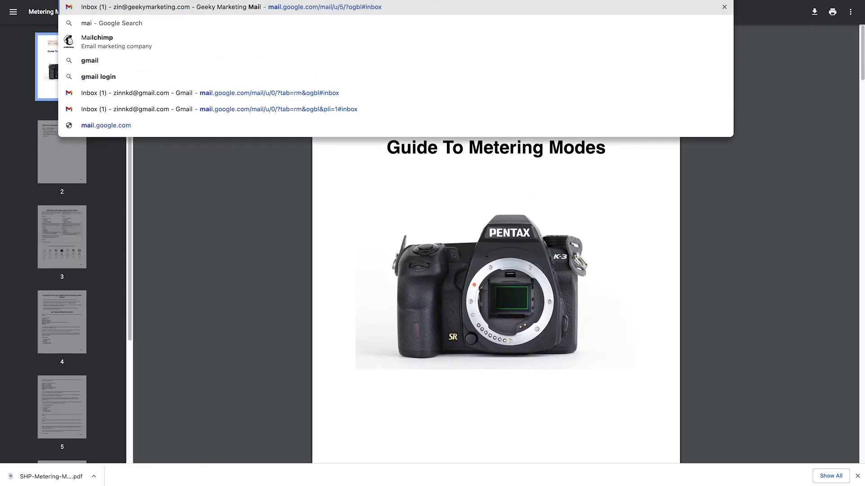
type("lc")
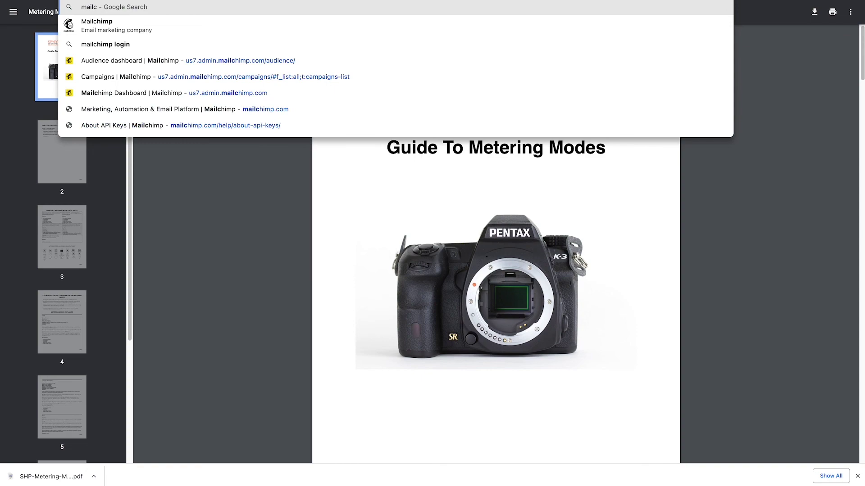
left_click(408, 43)
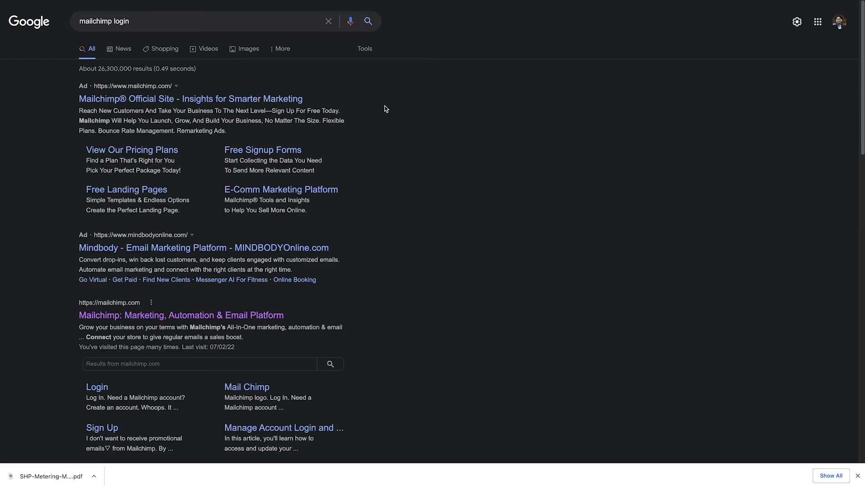
left_click(171, 101)
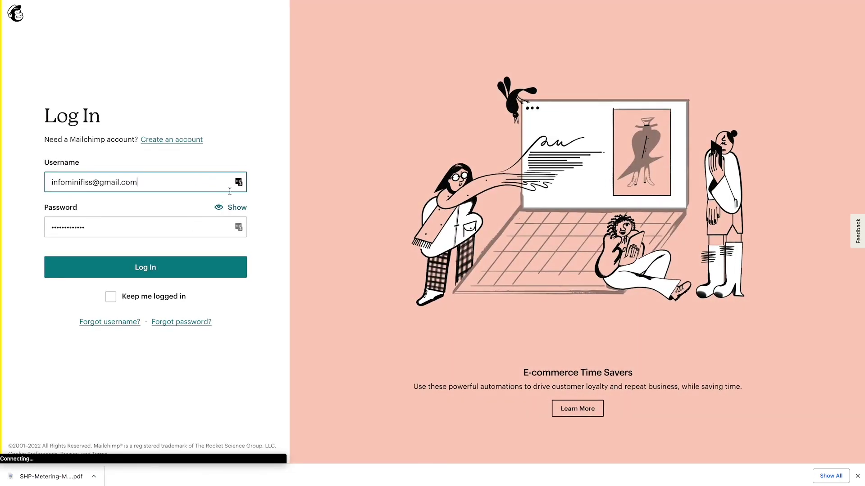
left_click(187, 266)
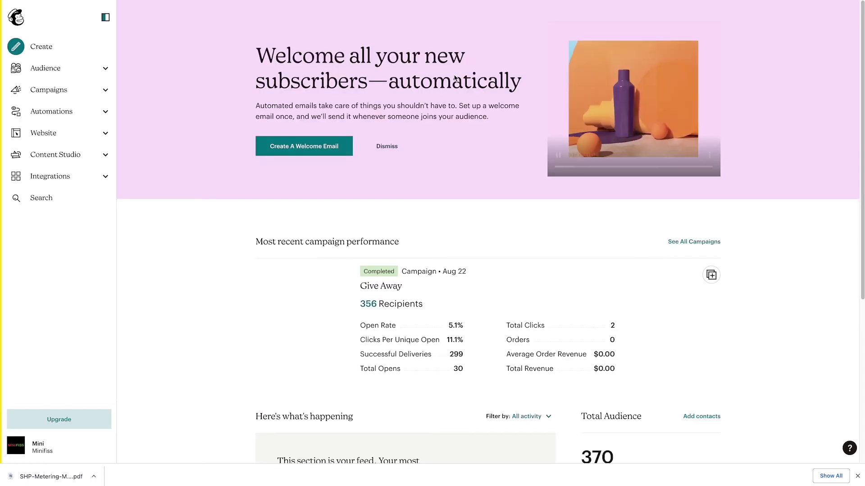
View all contacts of the Minifiss audience, select the newest subscriber and open its contact entry
left_click(45, 68)
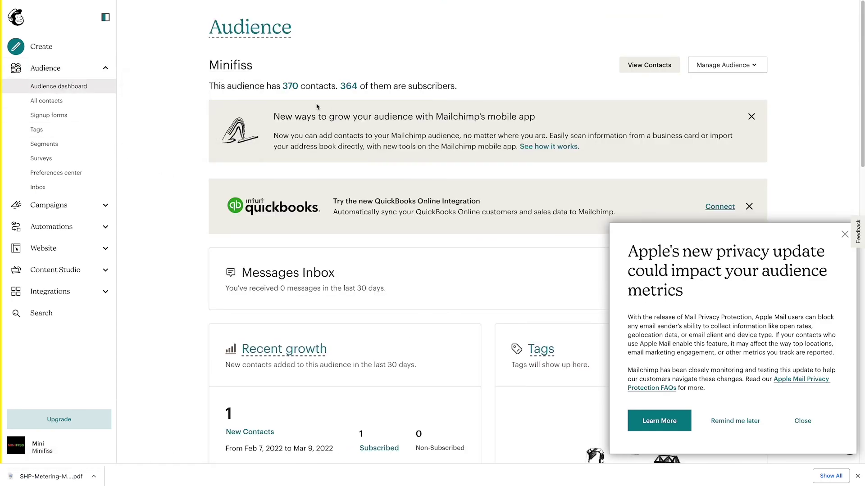
left_click(291, 92)
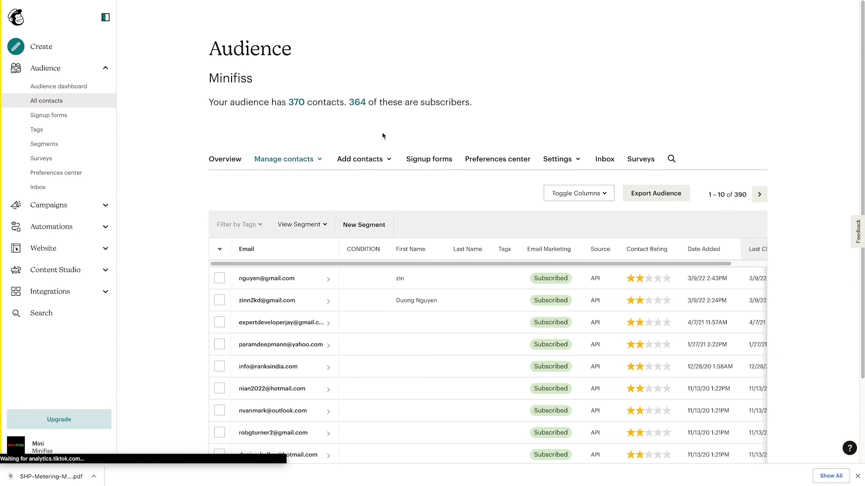
left_click(220, 279)
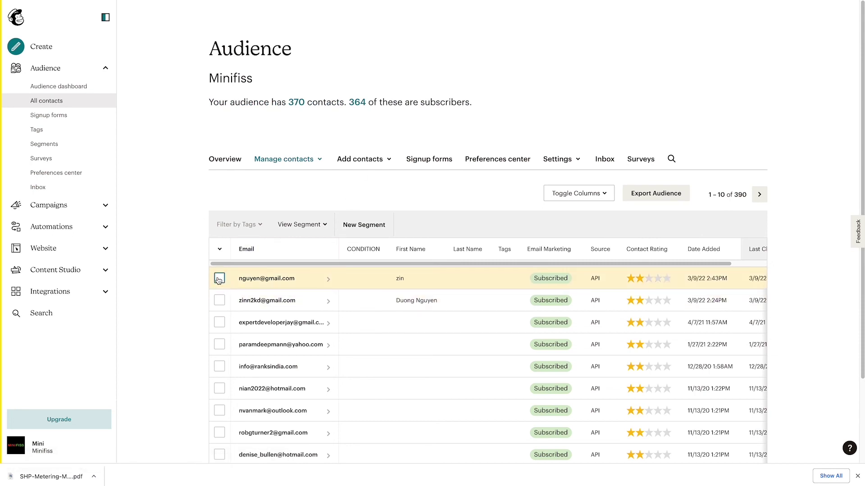
left_click(267, 283)
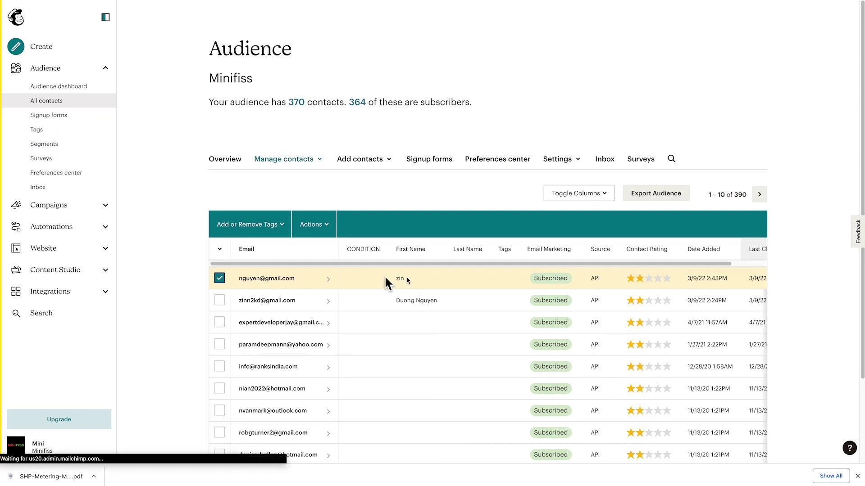